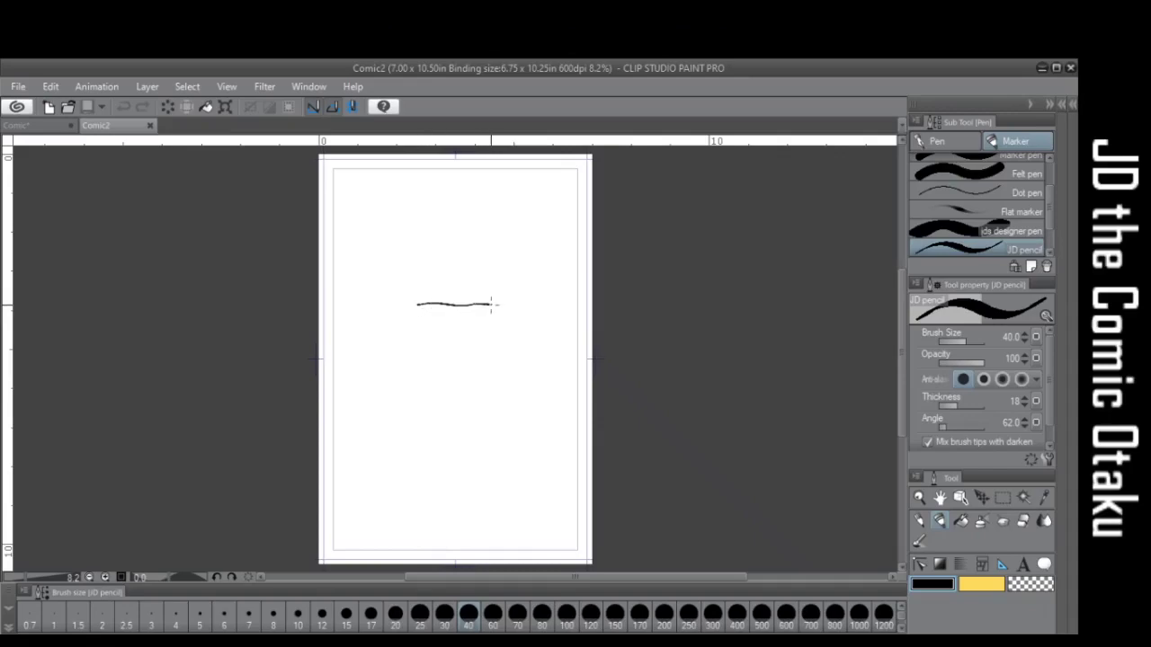
Sketch the figure's chest near the page centre as a box tapering to the waist, using the JD pencil at size 40
drag(419, 304, 445, 364)
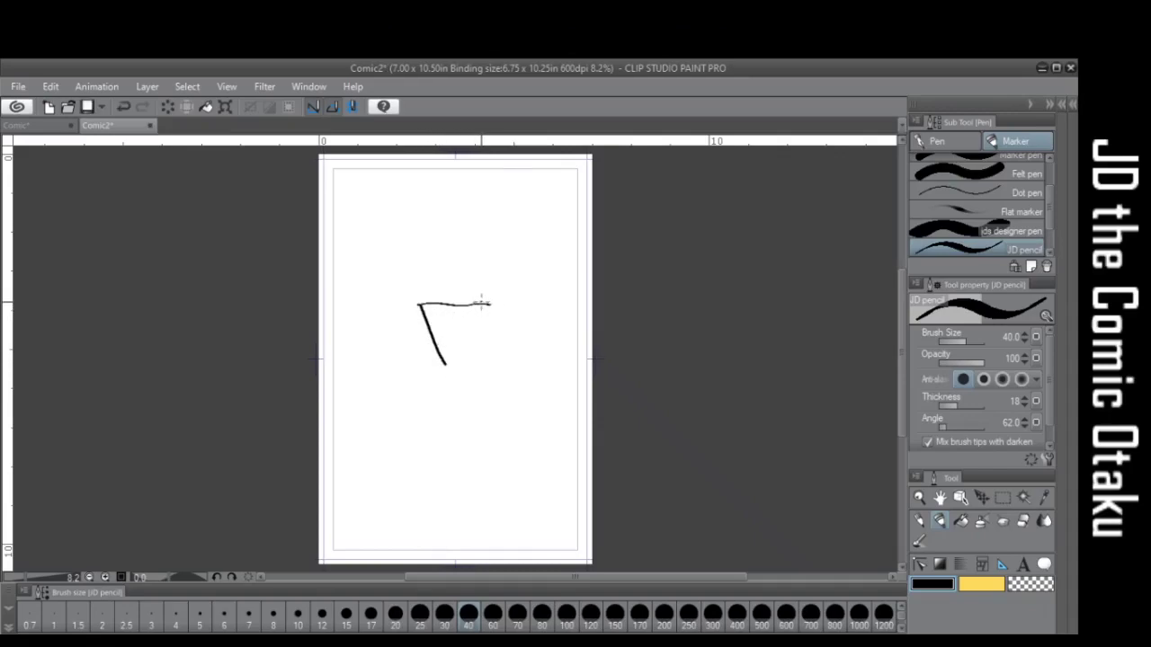
mouse_move(484, 304)
mouse_down()
mouse_move(471, 363)
mouse_move(467, 339)
mouse_move(480, 337)
mouse_up()
scroll(458, 330, up, 1)
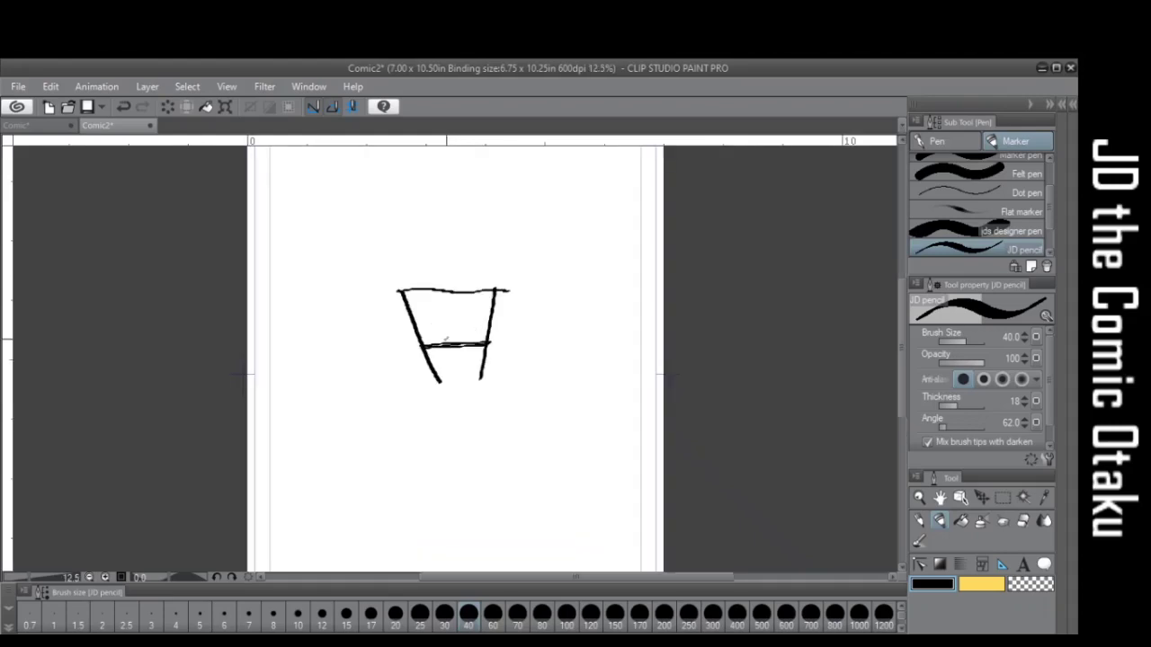
Sketch the pelvis below the chest and both thighs, with one thigh angled outward
mouse_move(422, 347)
mouse_down()
mouse_move(438, 384)
mouse_move(427, 403)
mouse_up()
mouse_move(483, 334)
mouse_down()
mouse_move(493, 396)
mouse_move(493, 382)
mouse_move(430, 391)
mouse_move(448, 394)
mouse_move(475, 444)
mouse_move(479, 393)
mouse_move(428, 509)
mouse_up()
drag(423, 408, 430, 513)
drag(468, 448, 469, 523)
mouse_move(471, 514)
mouse_down()
mouse_move(471, 446)
mouse_move(500, 515)
mouse_up()
drag(477, 450, 500, 519)
drag(484, 372, 526, 505)
Sketch the hanging arm on the left side of the chest with oval upper arm and forearm and a round fist
drag(401, 293, 391, 413)
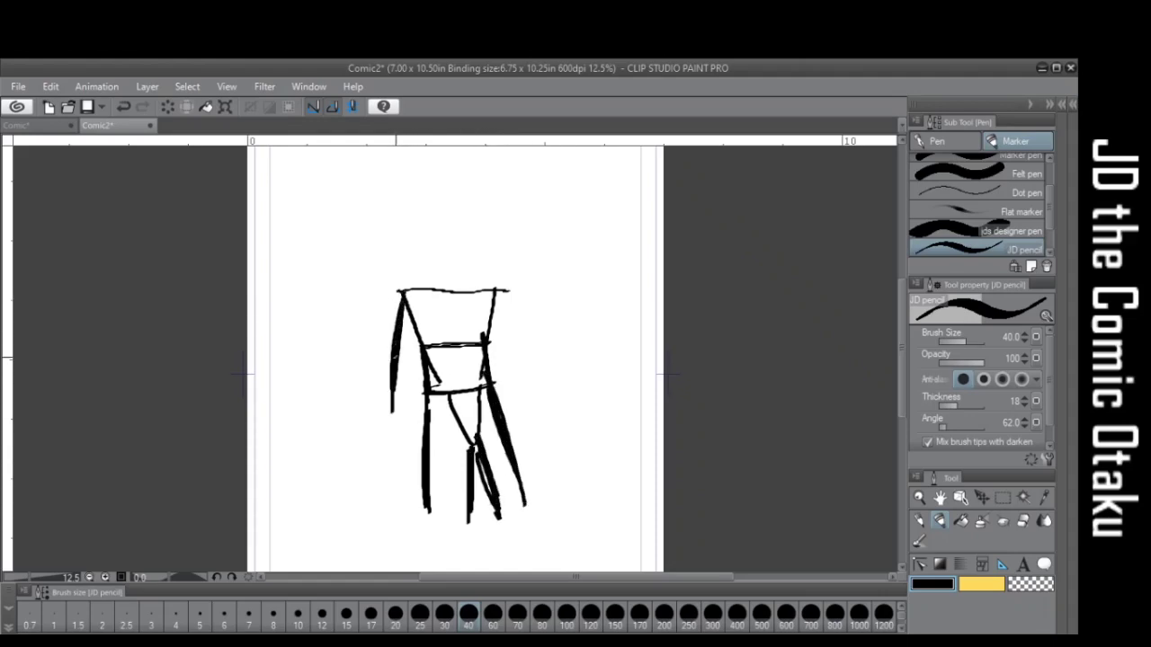
mouse_move(392, 301)
mouse_down()
mouse_move(389, 335)
mouse_move(415, 311)
mouse_move(396, 288)
mouse_move(380, 367)
mouse_move(411, 327)
mouse_move(403, 291)
mouse_move(379, 362)
mouse_move(392, 436)
mouse_up()
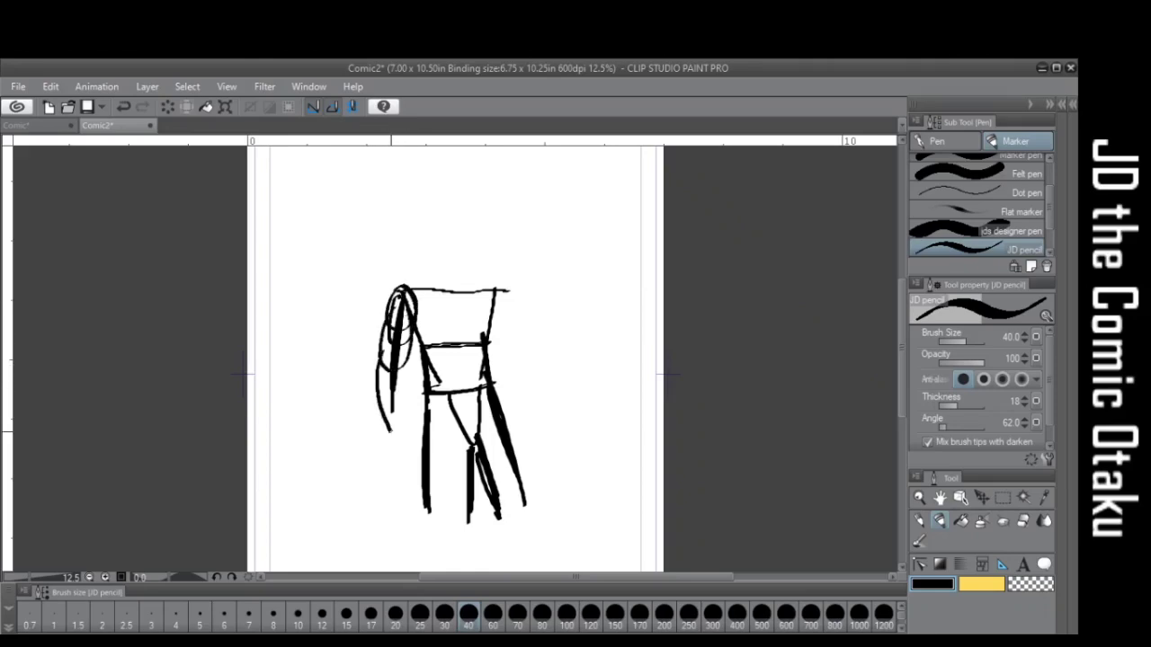
mouse_move(410, 359)
mouse_down()
mouse_move(401, 438)
mouse_move(390, 439)
mouse_move(410, 422)
mouse_up()
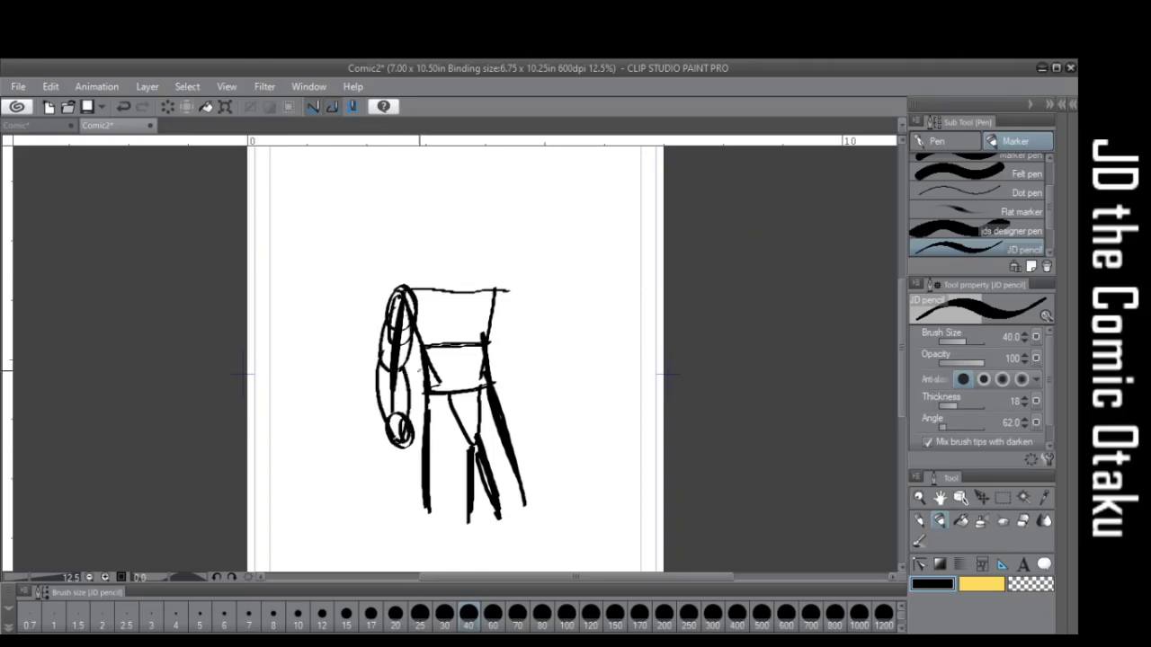
Sketch the opposite shoulder, upper arm and forearm, and add the sloping shoulders, neck and an oval head
mouse_move(493, 286)
mouse_down()
mouse_move(507, 293)
mouse_move(494, 319)
mouse_move(482, 311)
mouse_up()
drag(489, 321, 517, 346)
mouse_move(503, 296)
mouse_down()
mouse_move(519, 349)
mouse_move(500, 363)
mouse_move(526, 425)
mouse_up()
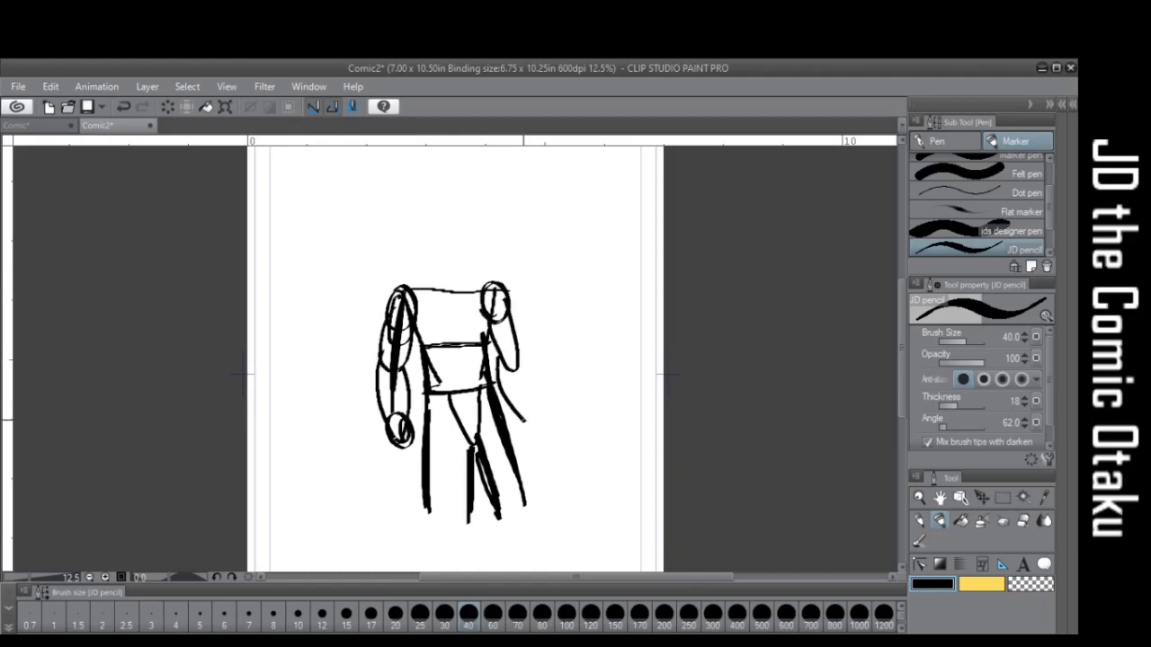
mouse_move(516, 358)
mouse_down()
mouse_move(528, 385)
mouse_move(518, 405)
mouse_up()
mouse_move(413, 286)
mouse_down()
mouse_move(437, 276)
mouse_move(432, 249)
mouse_move(475, 219)
mouse_move(443, 270)
mouse_move(500, 288)
mouse_move(401, 294)
mouse_up()
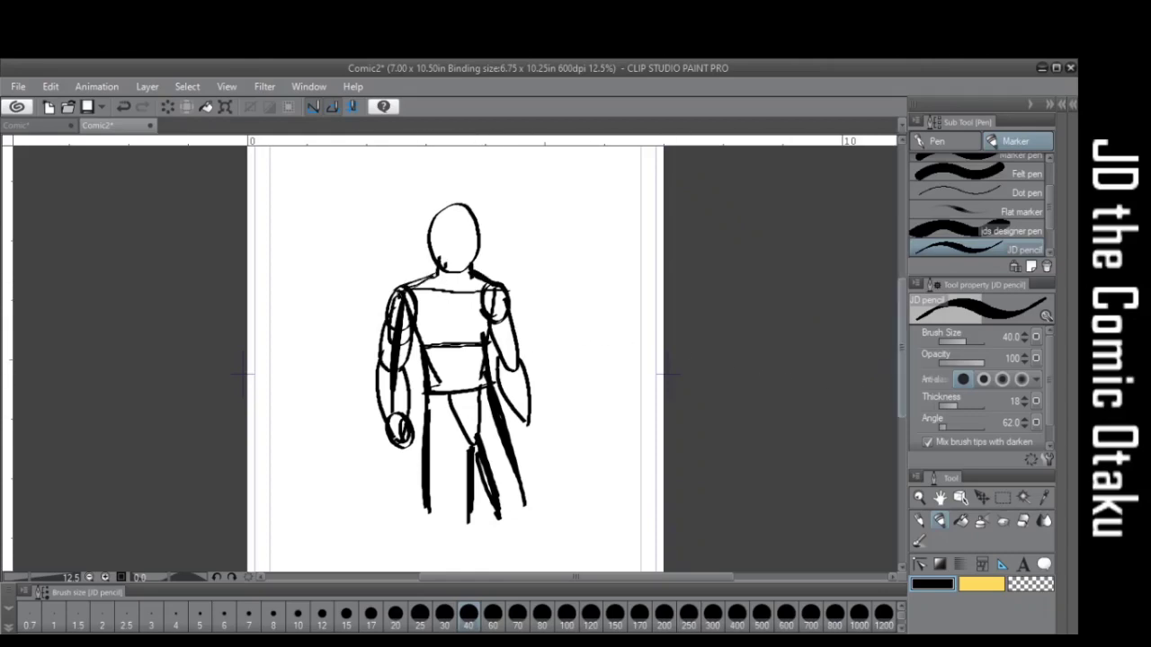
Move the sketch layer upward on the page to make room for the lower legs
scroll(638, 303, down, 2)
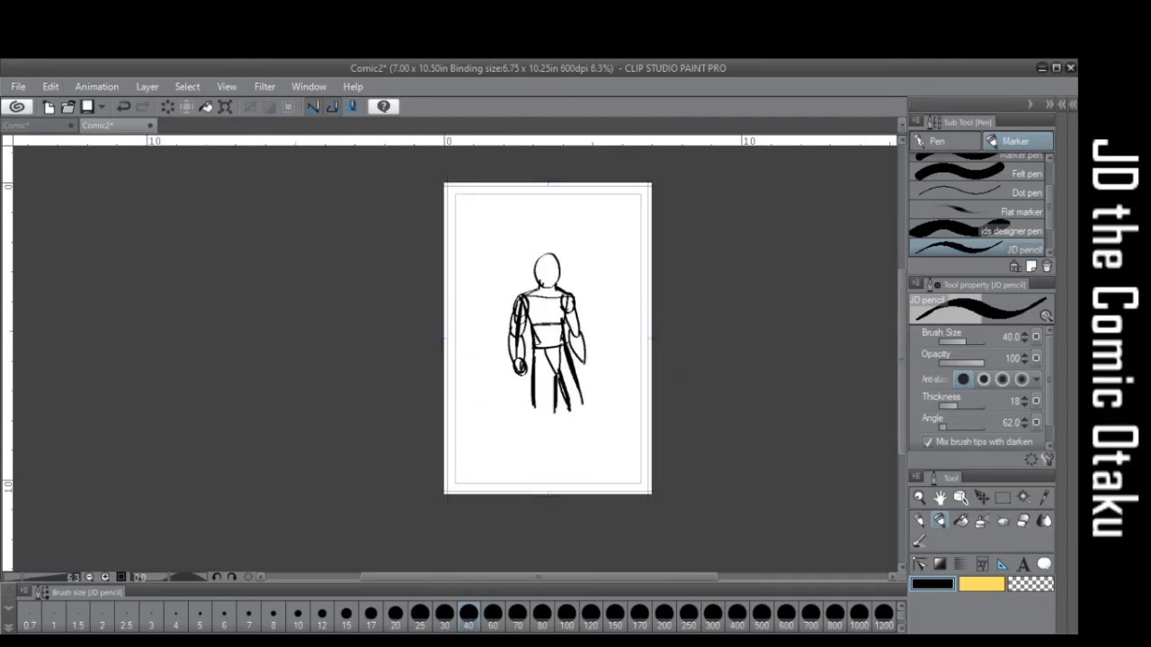
click(982, 497)
mouse_move(556, 341)
mouse_down()
mouse_move(551, 305)
mouse_move(569, 318)
mouse_up()
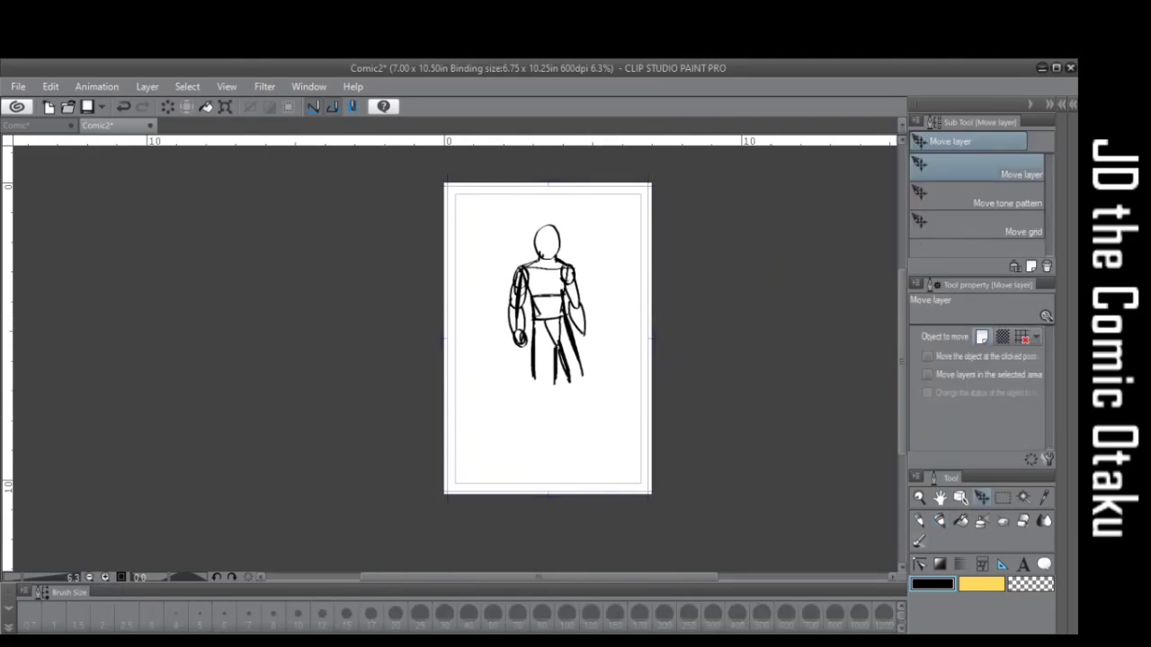
Sketch the knee, calf and foot below the straight thigh with the JD pencil
key(p)
scroll(534, 407, up, 3)
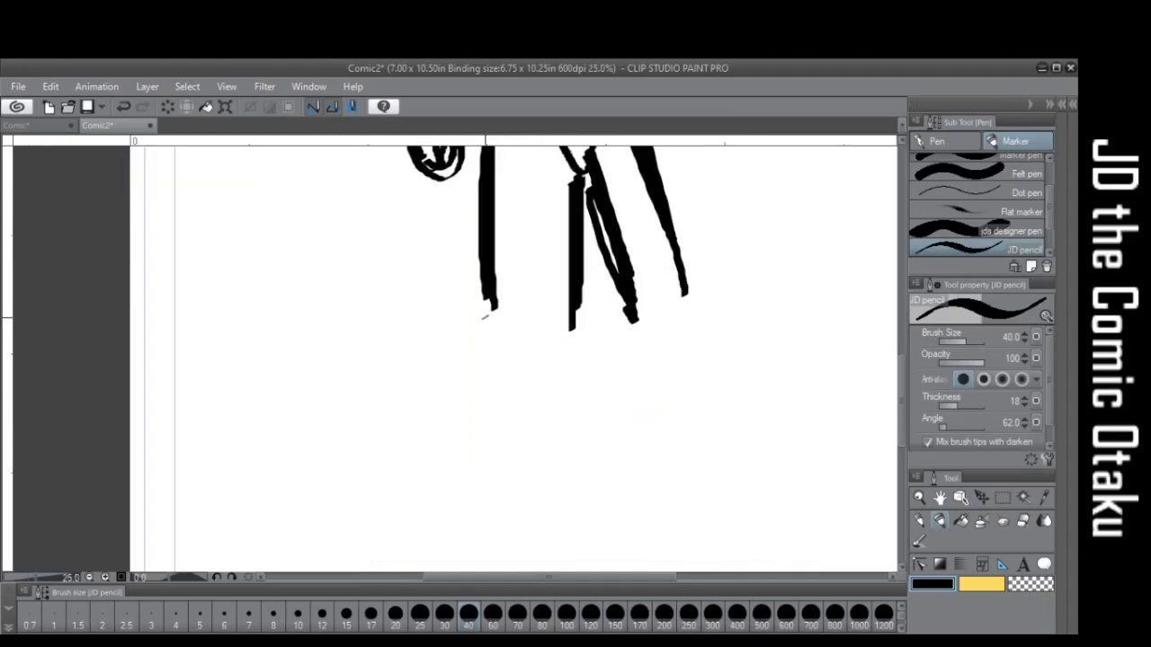
mouse_move(493, 302)
mouse_down()
mouse_move(471, 391)
mouse_move(474, 436)
mouse_up()
drag(568, 307, 554, 544)
drag(510, 280, 557, 269)
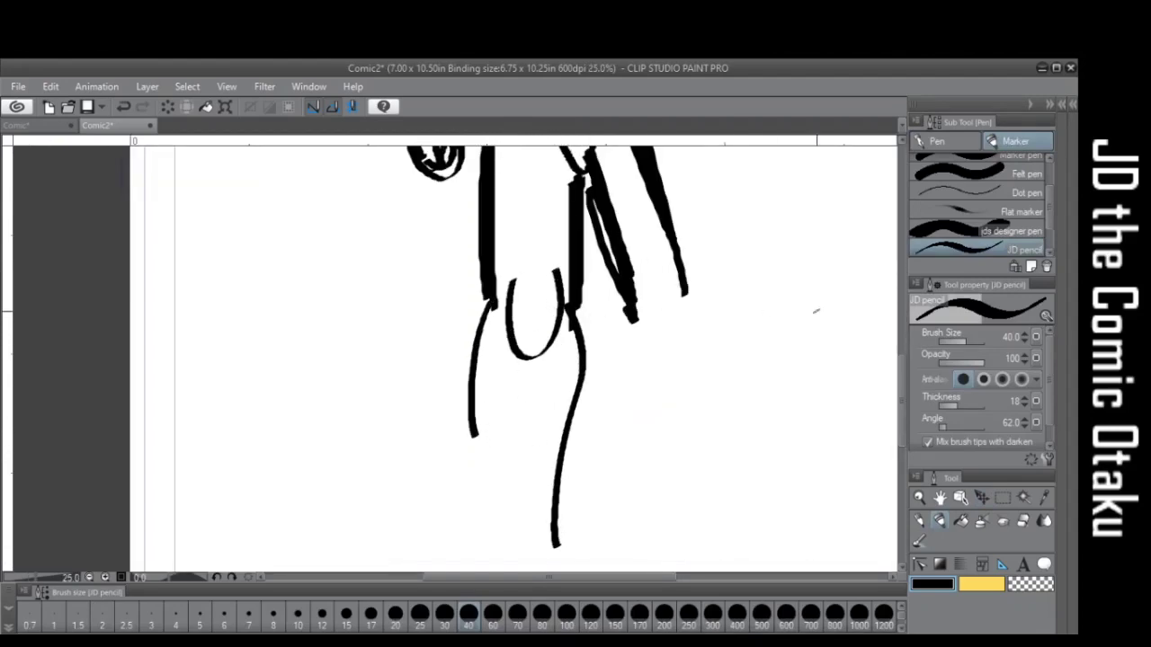
scroll(578, 321, down, 5)
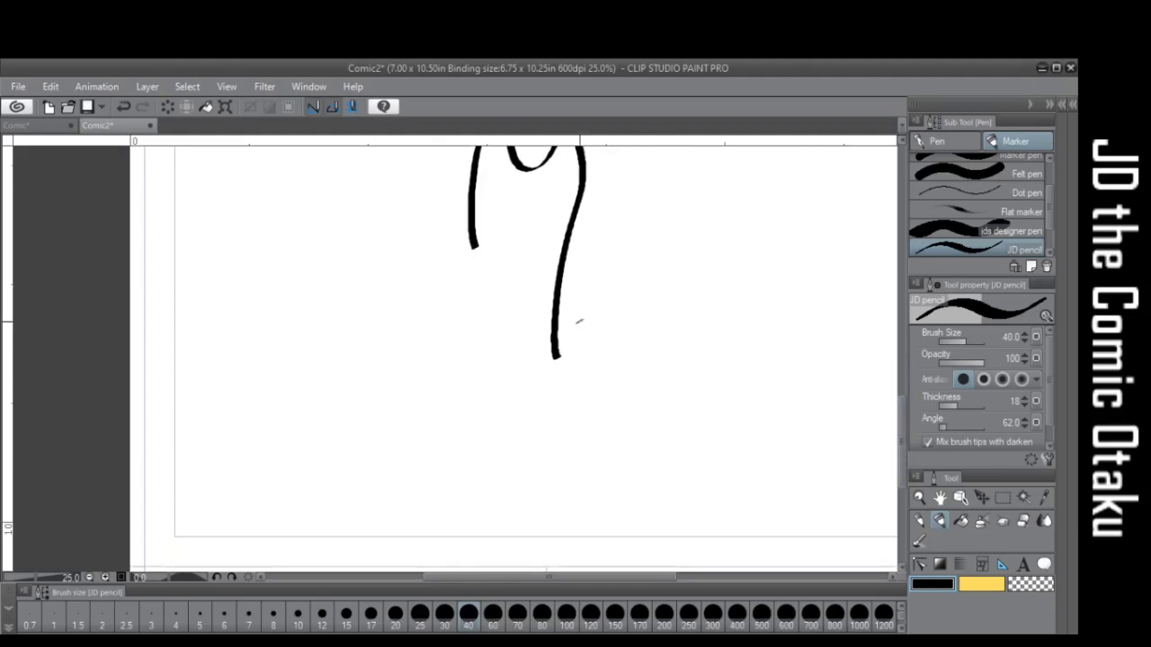
mouse_move(472, 241)
mouse_down()
mouse_move(497, 387)
mouse_move(482, 457)
mouse_move(512, 487)
mouse_move(567, 461)
mouse_move(553, 350)
mouse_up()
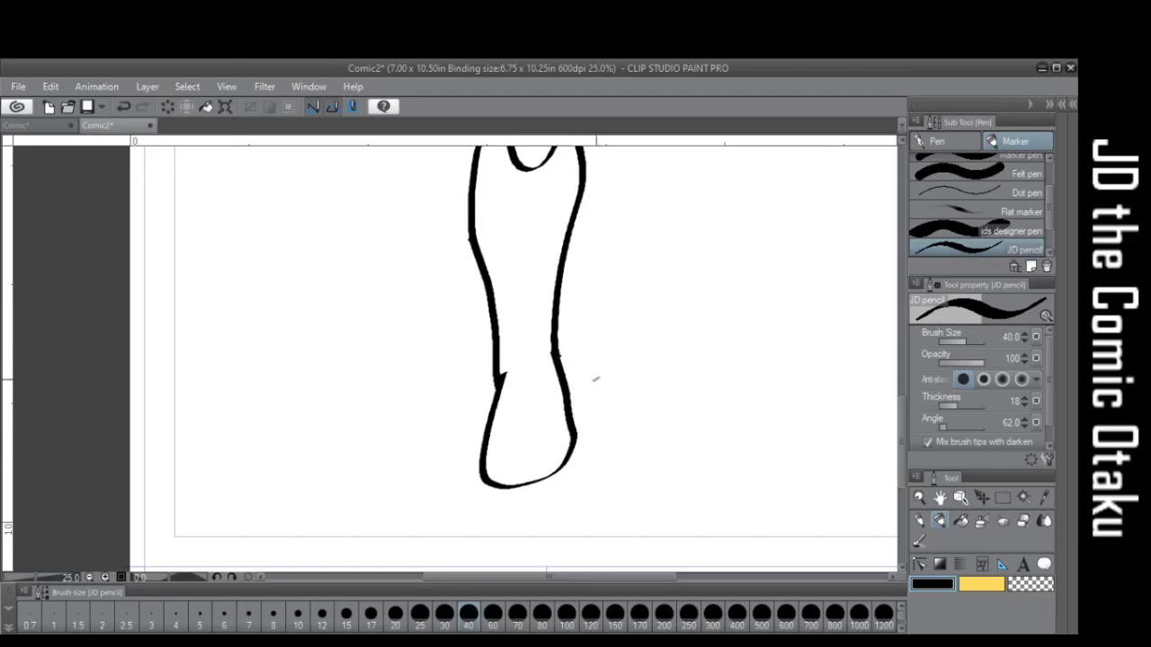
Sketch the second lower leg below the angled thigh, with its knee and an outward-pointing foot
scroll(722, 428, down, 2)
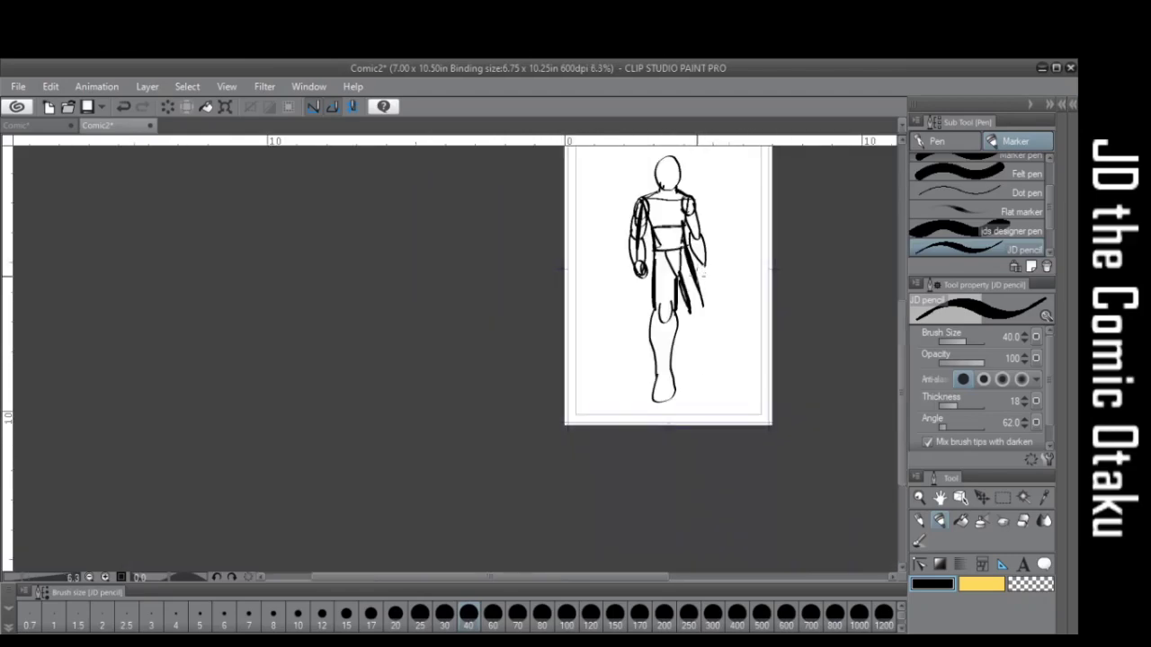
scroll(698, 285, up, 2)
scroll(671, 371, down, 1)
mouse_move(667, 371)
mouse_down()
mouse_move(660, 408)
mouse_move(678, 520)
mouse_up()
mouse_move(693, 356)
mouse_down()
mouse_move(710, 421)
mouse_move(707, 524)
mouse_up()
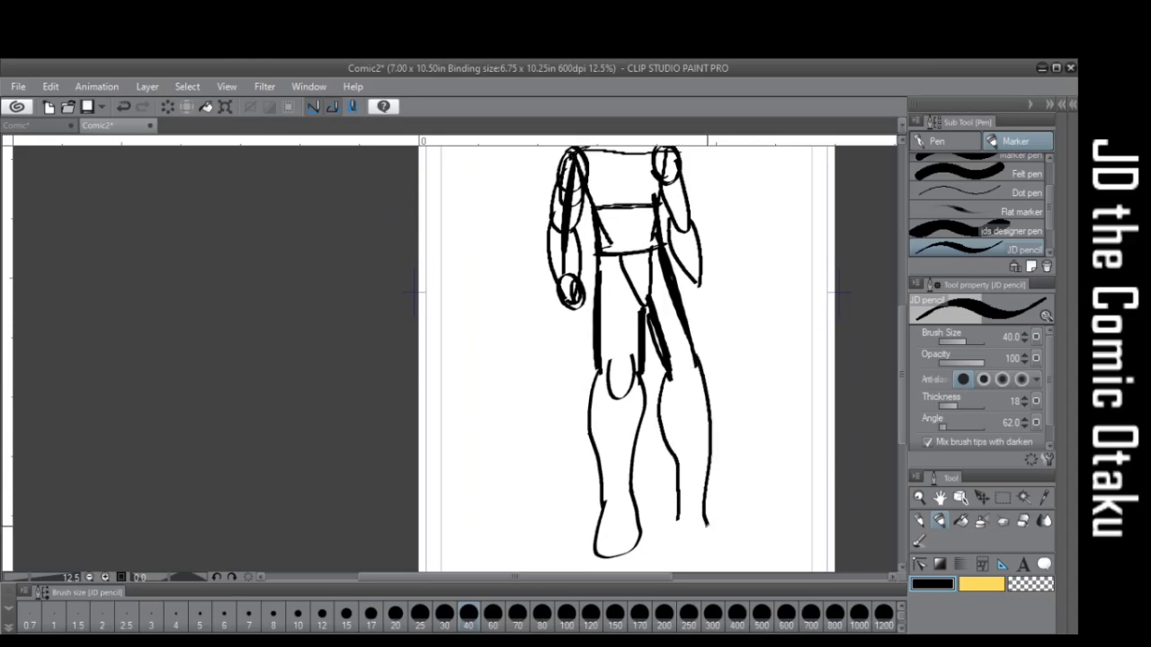
mouse_move(685, 360)
mouse_down()
mouse_move(696, 379)
mouse_move(679, 381)
mouse_up()
mouse_move(679, 514)
mouse_down()
mouse_move(708, 510)
mouse_move(684, 543)
mouse_move(739, 541)
mouse_move(706, 509)
mouse_up()
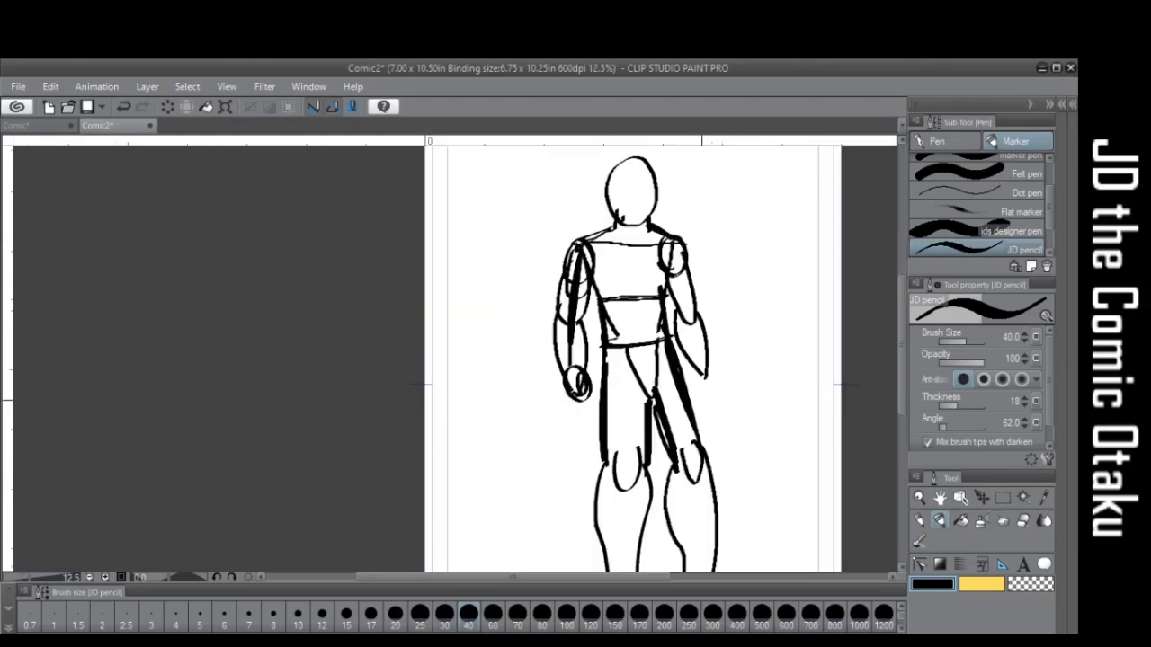
Add a round fist at the end of the unfinished forearm and check the whole figure's proportions
scroll(700, 385, up, 3)
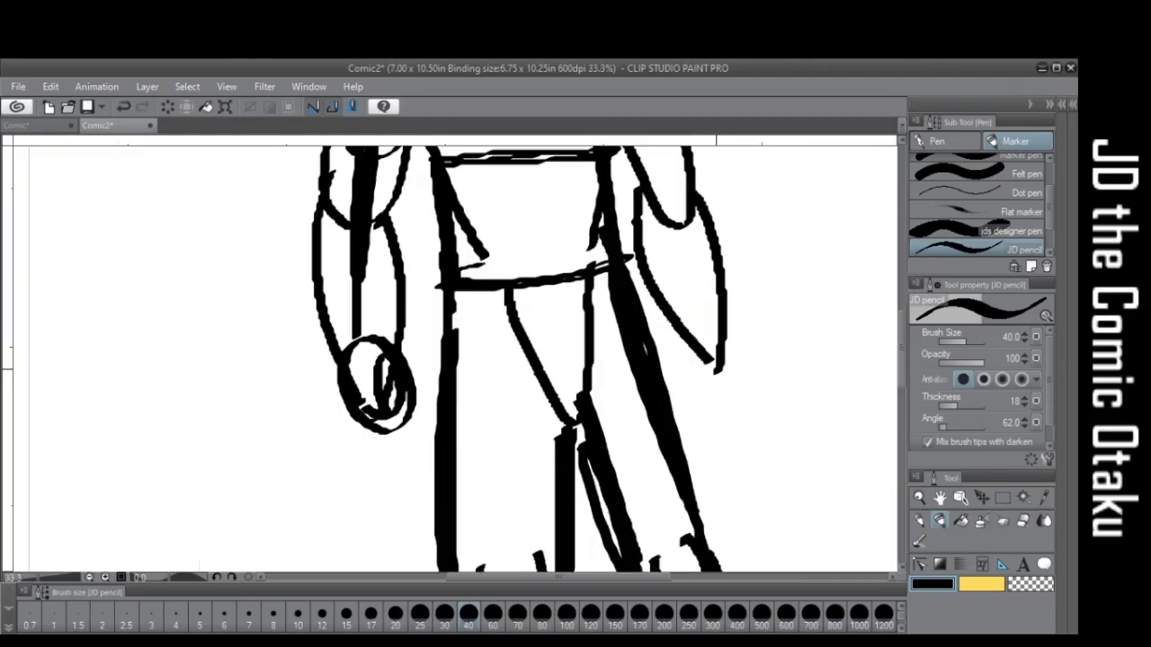
mouse_move(706, 352)
mouse_down()
mouse_move(686, 391)
mouse_move(737, 394)
mouse_move(720, 340)
mouse_up()
scroll(726, 359, down, 1)
scroll(530, 359, down, 4)
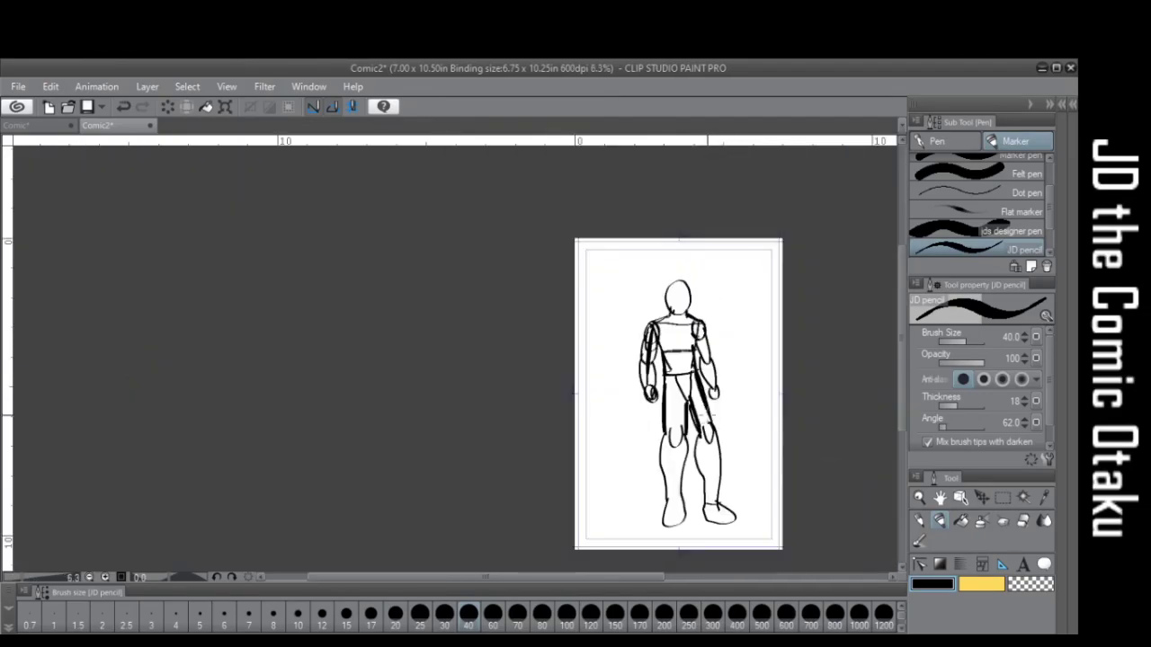
scroll(709, 410, up, 2)
scroll(709, 410, down, 2)
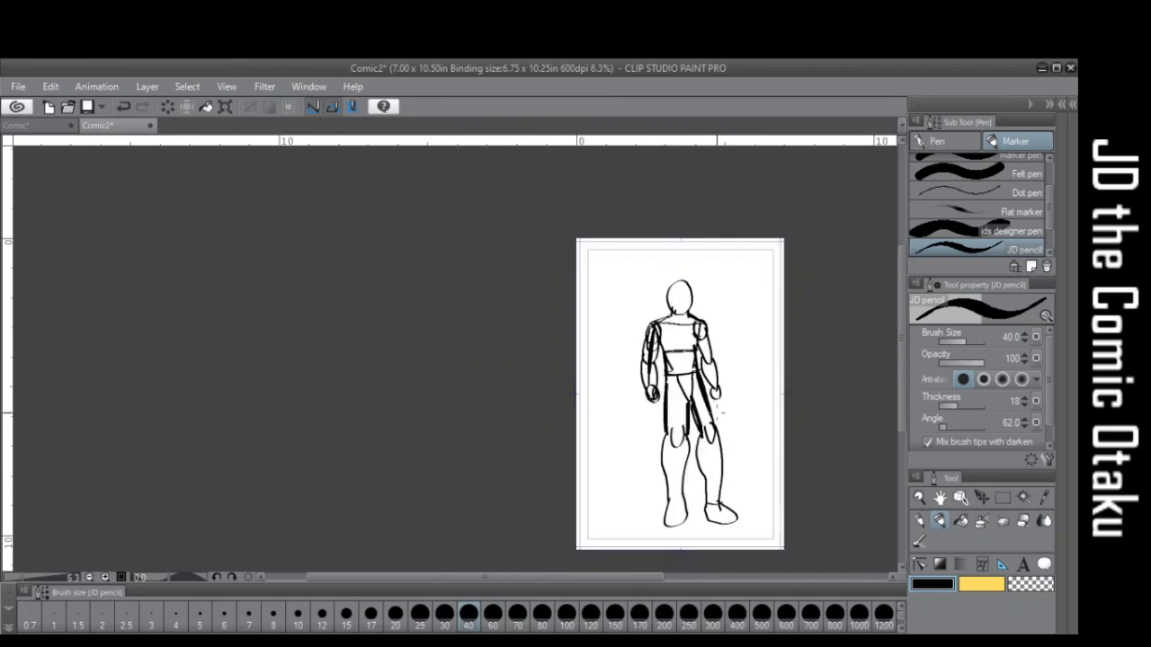
scroll(695, 371, up, 1)
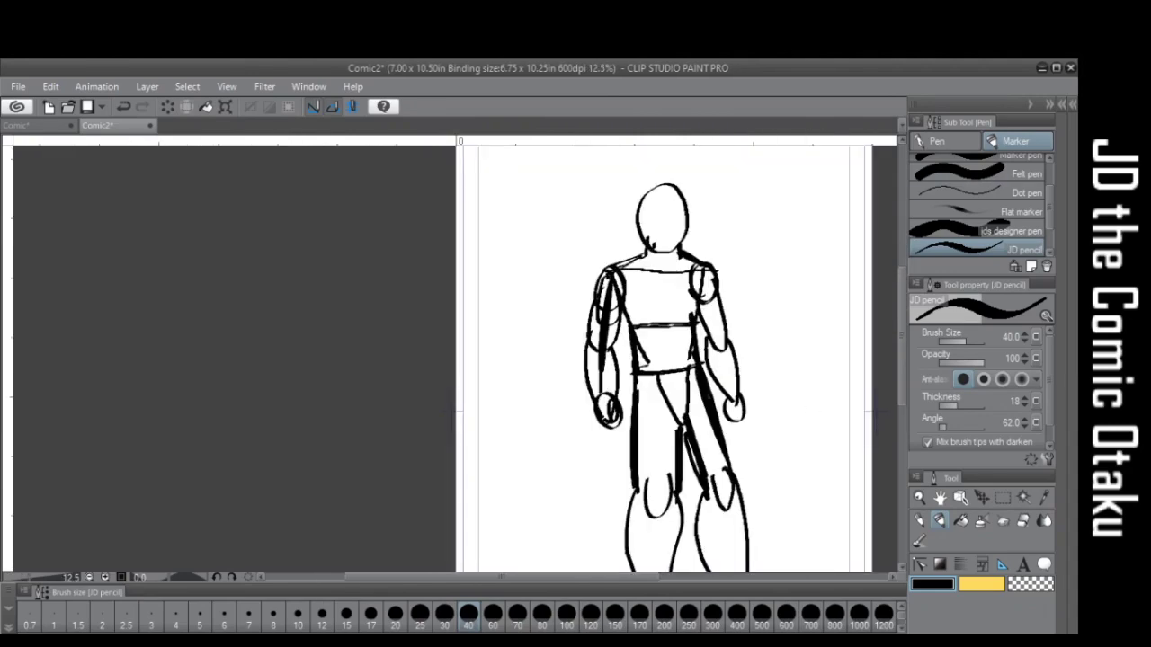
Lower the sketch layer's opacity to 50% and add a new layer above it
click(1062, 106)
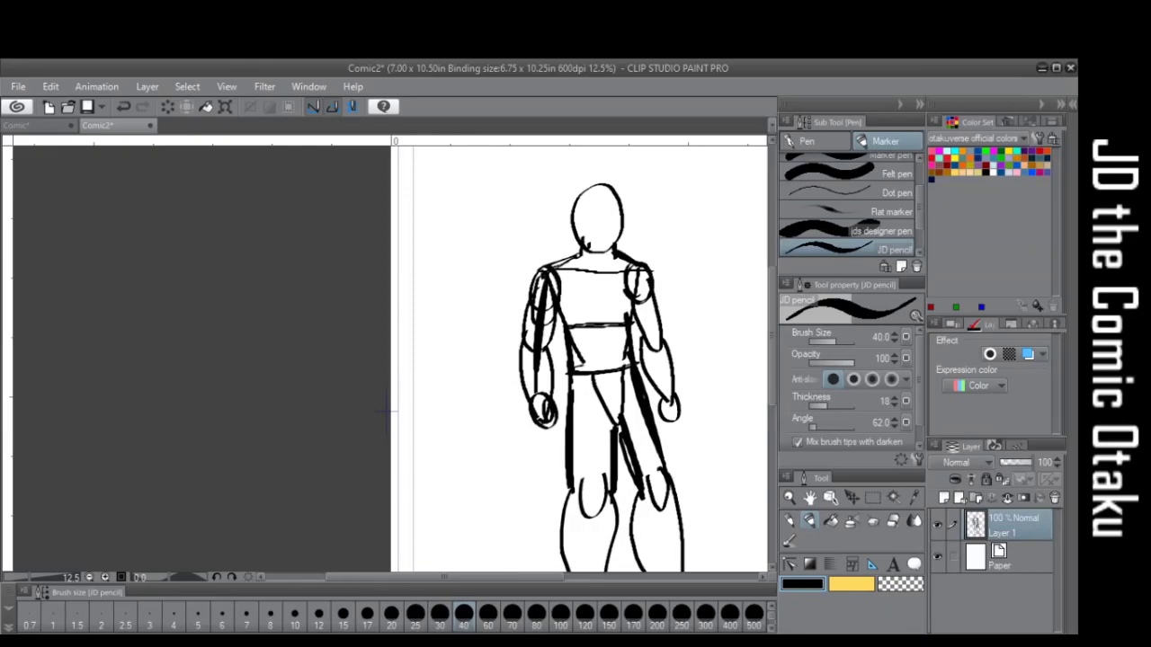
click(1016, 462)
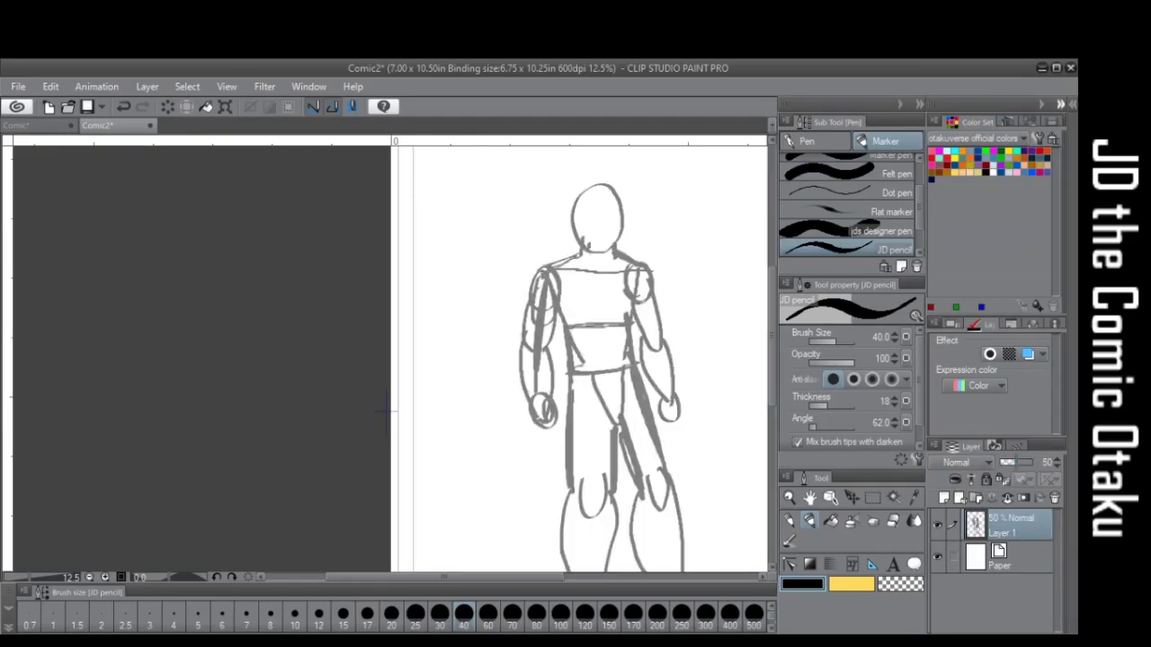
click(1061, 105)
click(1062, 105)
click(943, 497)
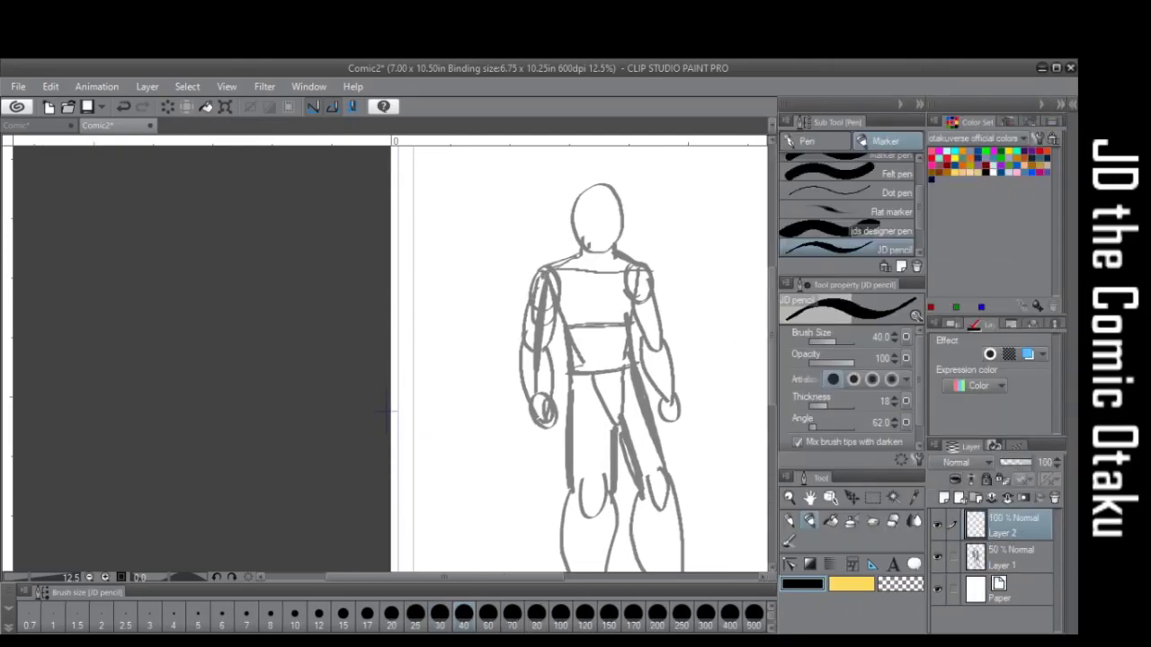
click(1061, 105)
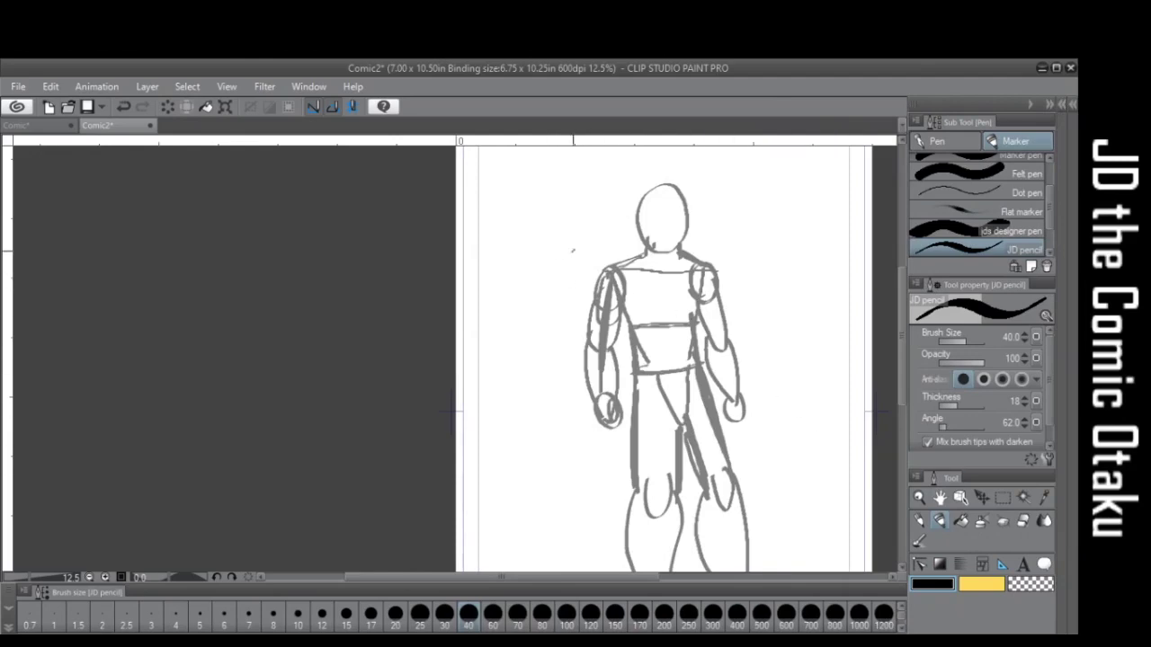
Draw the arm on the page's left side over the faded sketch, with a rounded shoulder, banded upper arm, forearm, wrist wrap and clenched fist
mouse_move(635, 261)
mouse_down()
mouse_move(586, 284)
mouse_move(609, 320)
mouse_move(630, 313)
mouse_move(640, 283)
mouse_move(580, 340)
mouse_move(582, 327)
mouse_move(624, 363)
mouse_move(584, 354)
mouse_move(619, 342)
mouse_up()
mouse_move(589, 305)
mouse_down()
mouse_move(581, 350)
mouse_move(584, 309)
mouse_move(634, 277)
mouse_up()
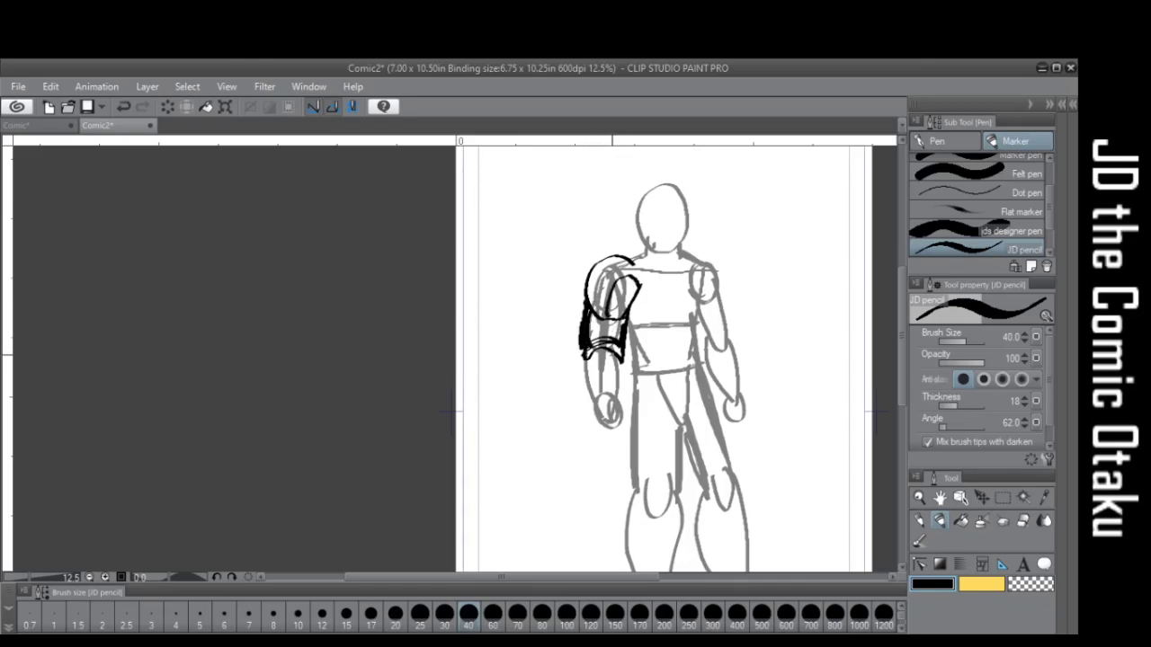
drag(585, 357, 595, 408)
drag(622, 361, 618, 401)
scroll(619, 366, up, 1)
mouse_move(567, 440)
mouse_down()
mouse_move(618, 407)
mouse_move(573, 476)
mouse_move(574, 502)
mouse_up()
mouse_move(619, 422)
mouse_down()
mouse_move(649, 449)
mouse_move(590, 514)
mouse_move(604, 512)
mouse_up()
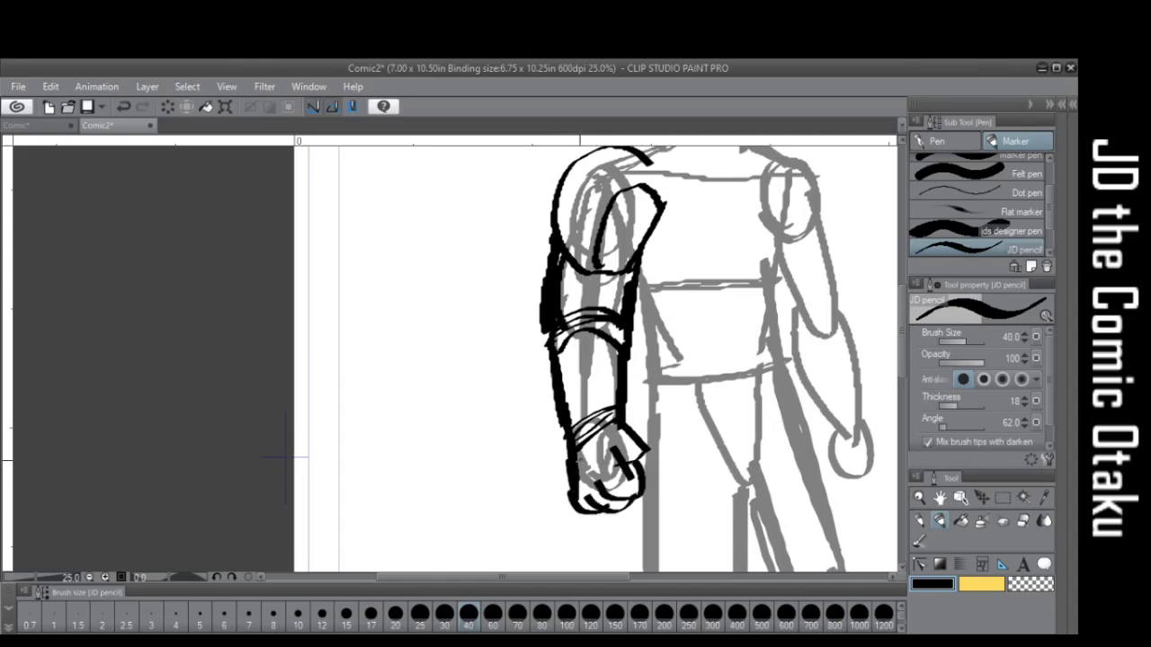
mouse_move(604, 449)
mouse_down()
mouse_move(575, 466)
mouse_move(608, 464)
mouse_move(583, 477)
mouse_up()
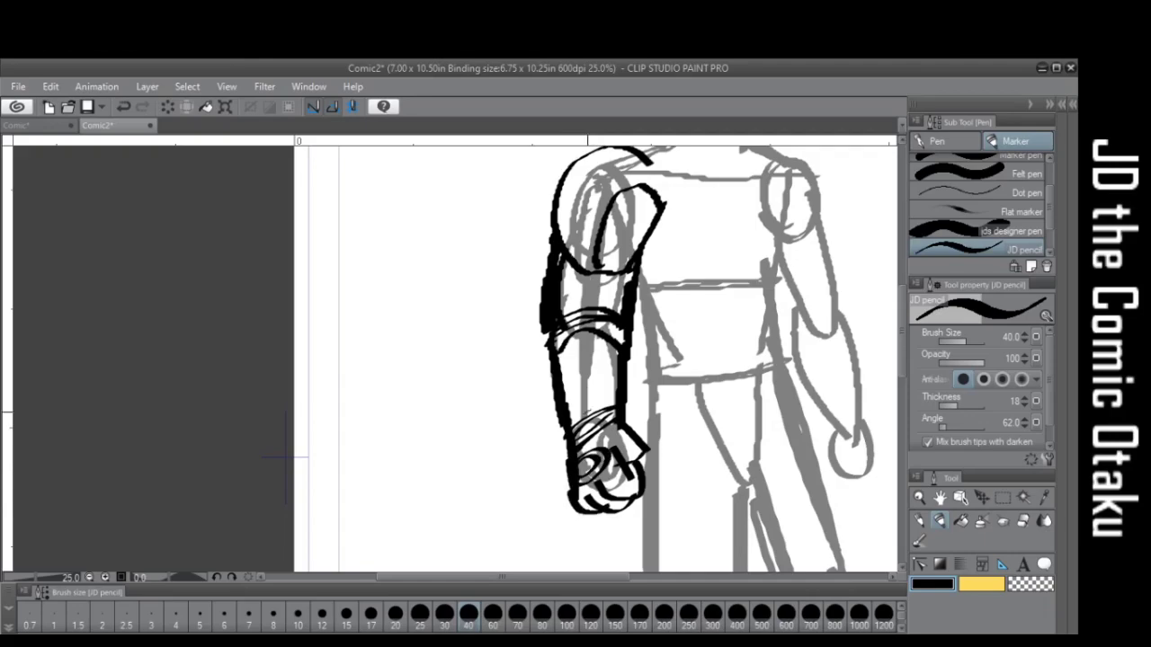
Add inner contour lines to the forearm and muscle and shading lines to the upper arm
mouse_move(599, 414)
mouse_down()
mouse_move(591, 390)
mouse_move(609, 349)
mouse_move(575, 385)
mouse_move(559, 345)
mouse_move(587, 350)
mouse_up()
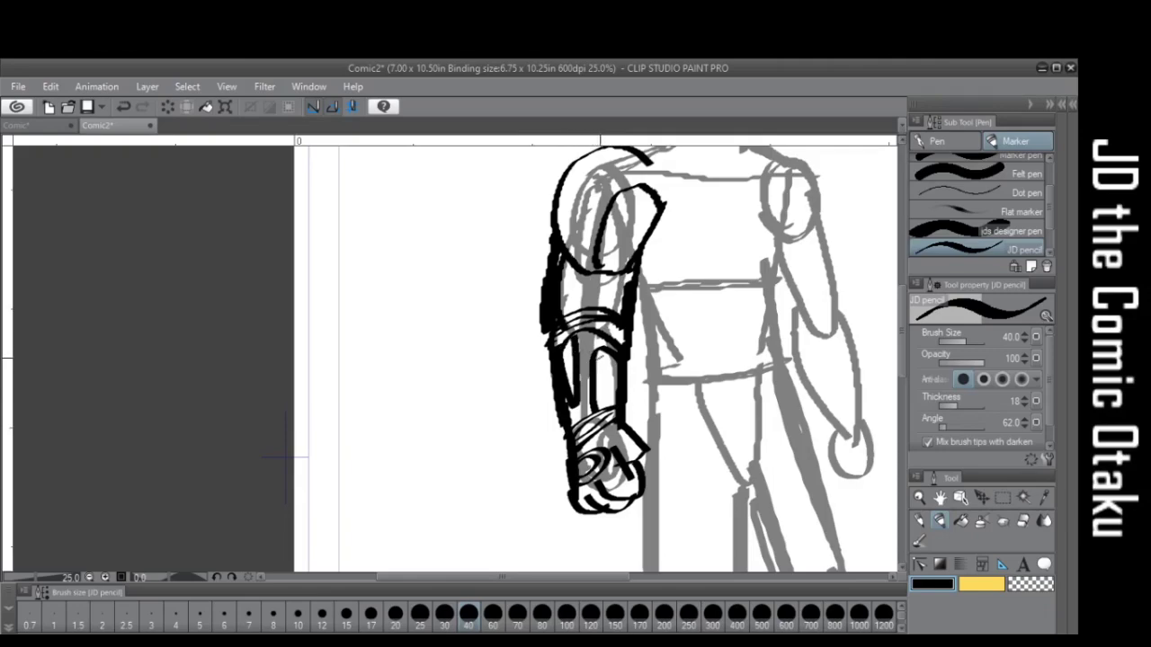
mouse_move(593, 306)
mouse_down()
mouse_move(608, 293)
mouse_move(609, 308)
mouse_up()
drag(572, 266, 577, 317)
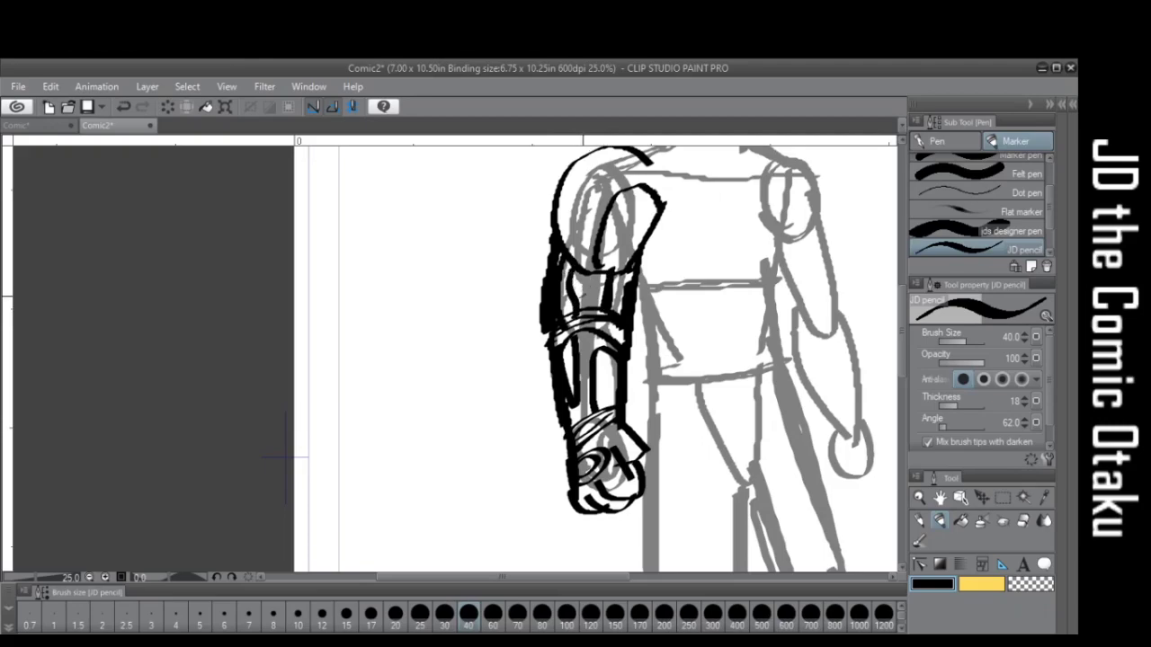
drag(584, 282, 572, 307)
Outline the straight leg's thigh and oval kneecap, the crotch curve and the other thigh's inner edge
scroll(714, 394, down, 4)
scroll(728, 459, up, 2)
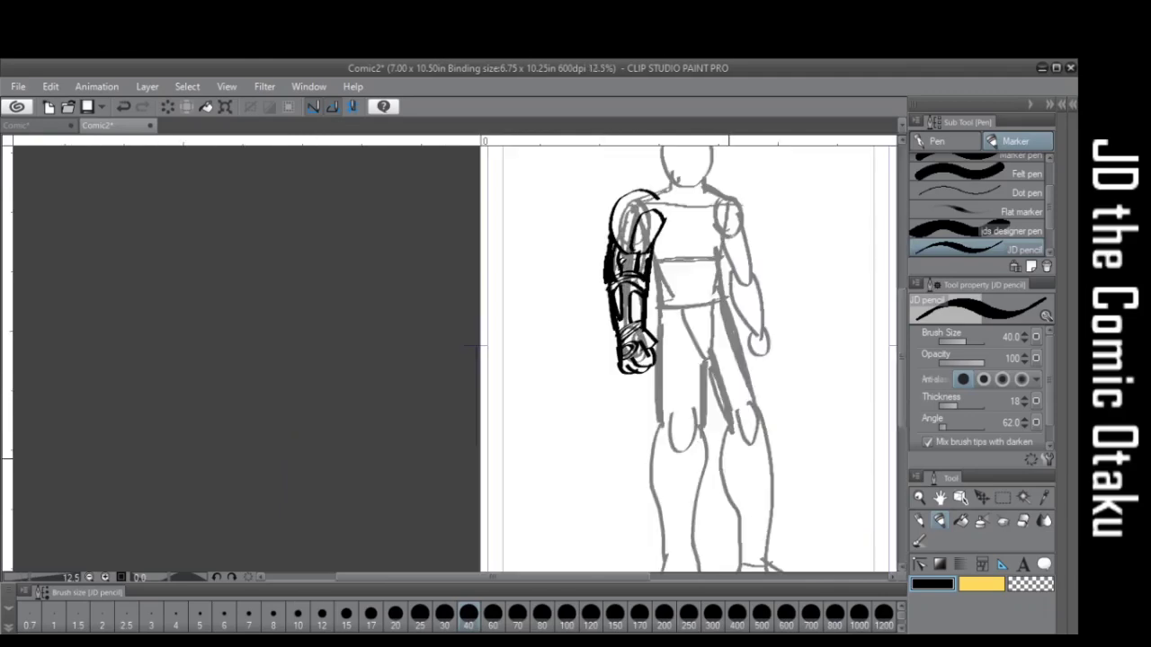
scroll(724, 445, up, 2)
drag(608, 178, 586, 239)
mouse_move(585, 294)
mouse_down()
mouse_move(604, 417)
mouse_move(630, 368)
mouse_move(674, 392)
mouse_move(617, 450)
mouse_move(615, 395)
mouse_up()
mouse_move(683, 419)
mouse_down()
mouse_move(689, 257)
mouse_move(656, 212)
mouse_move(598, 184)
mouse_up()
mouse_move(689, 262)
mouse_down()
mouse_move(698, 272)
mouse_move(720, 241)
mouse_move(739, 173)
mouse_up()
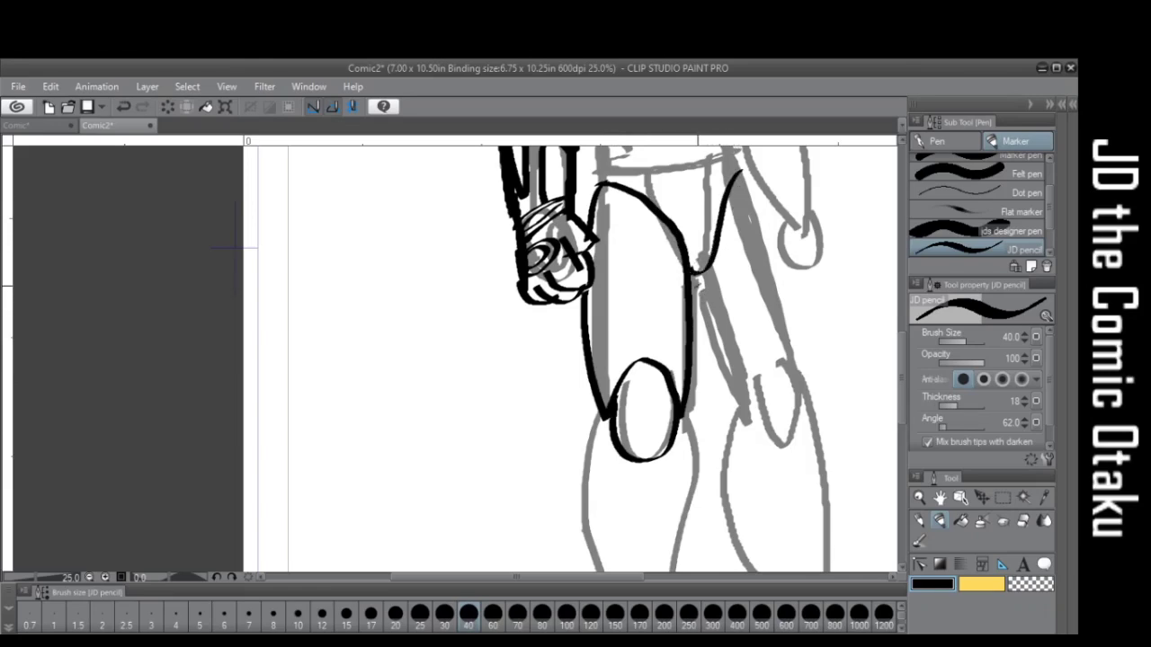
mouse_move(692, 275)
mouse_down()
mouse_move(704, 342)
mouse_move(744, 412)
mouse_up()
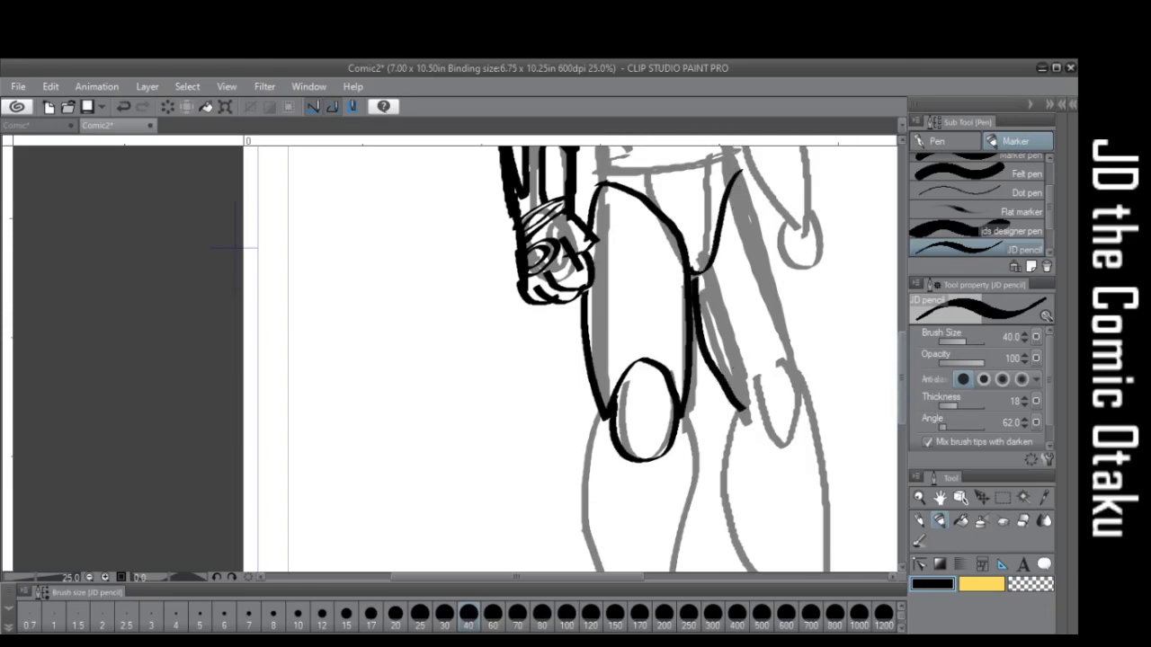
Draw the waist's side line beside the clenched-fist arm and add hatched shading along the waist and the hip curve
drag(236, 247, 247, 472)
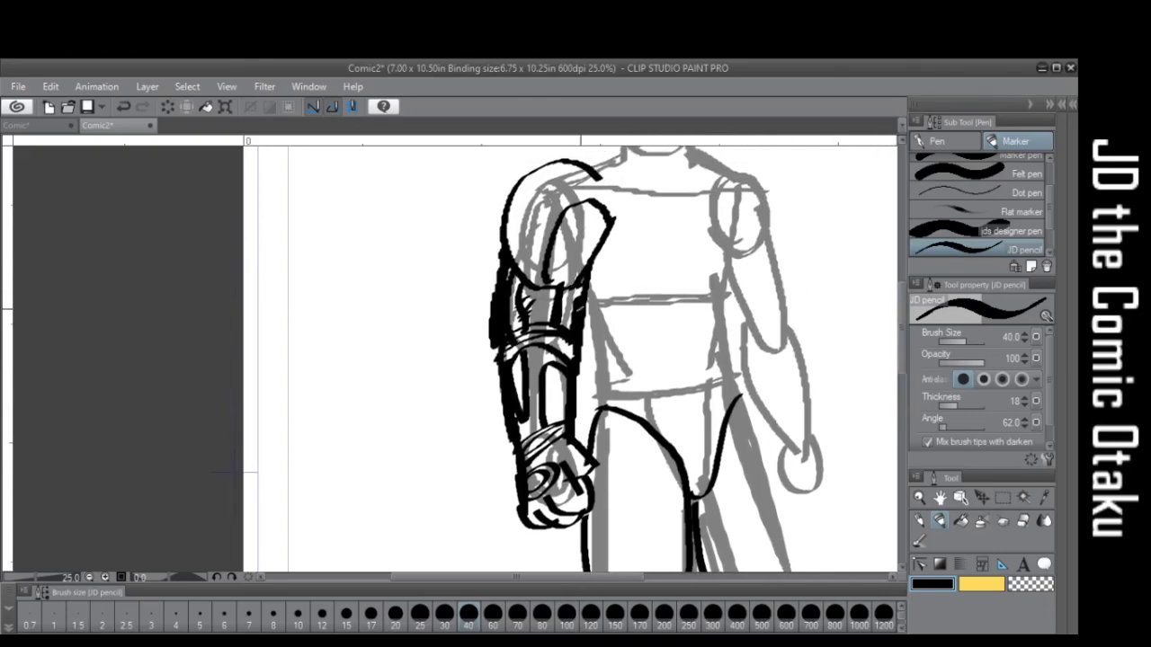
mouse_move(581, 304)
mouse_down()
mouse_move(595, 345)
mouse_move(588, 446)
mouse_up()
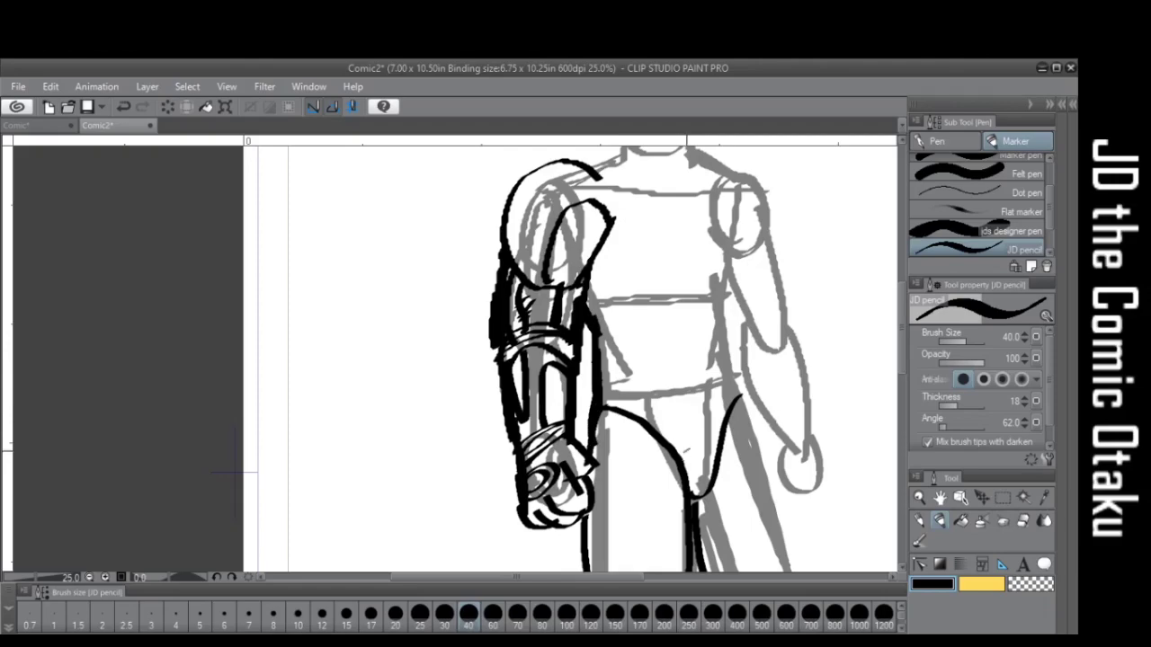
mouse_move(608, 299)
mouse_down()
mouse_move(604, 388)
mouse_move(658, 434)
mouse_up()
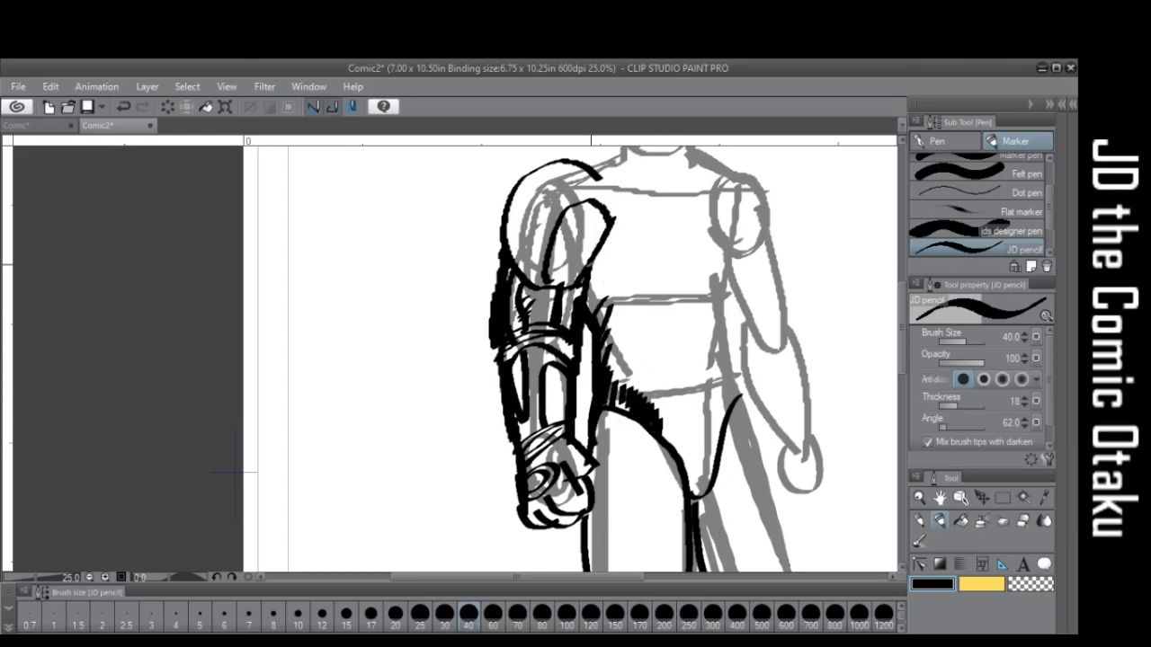
mouse_move(589, 263)
mouse_down()
mouse_move(665, 302)
mouse_move(730, 249)
mouse_move(722, 178)
mouse_move(609, 187)
mouse_up()
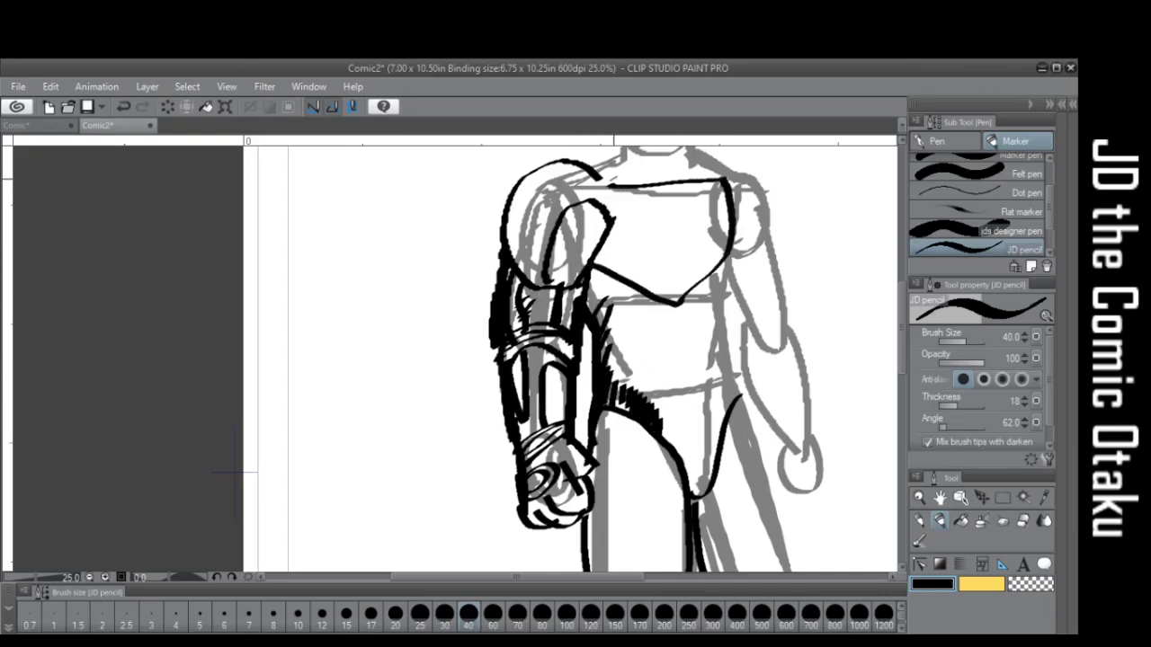
key(ctrl+z)
key(ctrl+z)
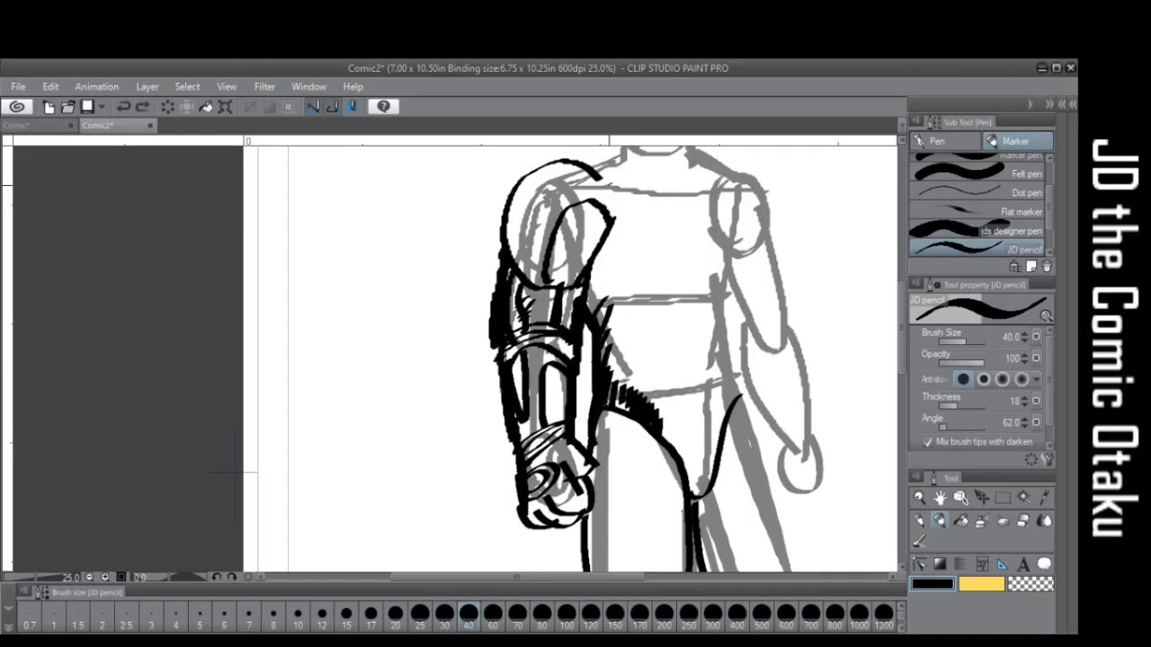
Outline the chest plate and the torso's far side, connect the near shoulder, and add two nested V lines on the chest
mouse_move(606, 184)
mouse_down()
mouse_move(696, 185)
mouse_move(723, 203)
mouse_move(685, 293)
mouse_move(595, 262)
mouse_up()
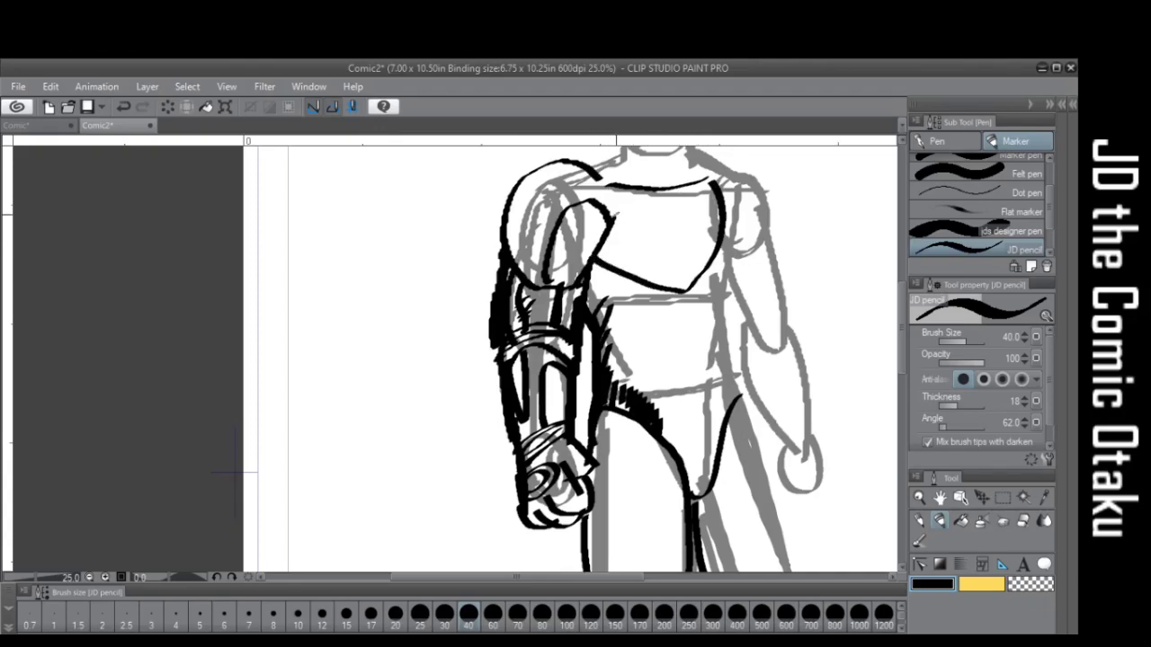
drag(615, 219, 589, 171)
mouse_move(725, 237)
mouse_down()
mouse_move(720, 305)
mouse_move(737, 392)
mouse_up()
mouse_move(721, 286)
mouse_down()
mouse_move(747, 394)
mouse_move(724, 216)
mouse_up()
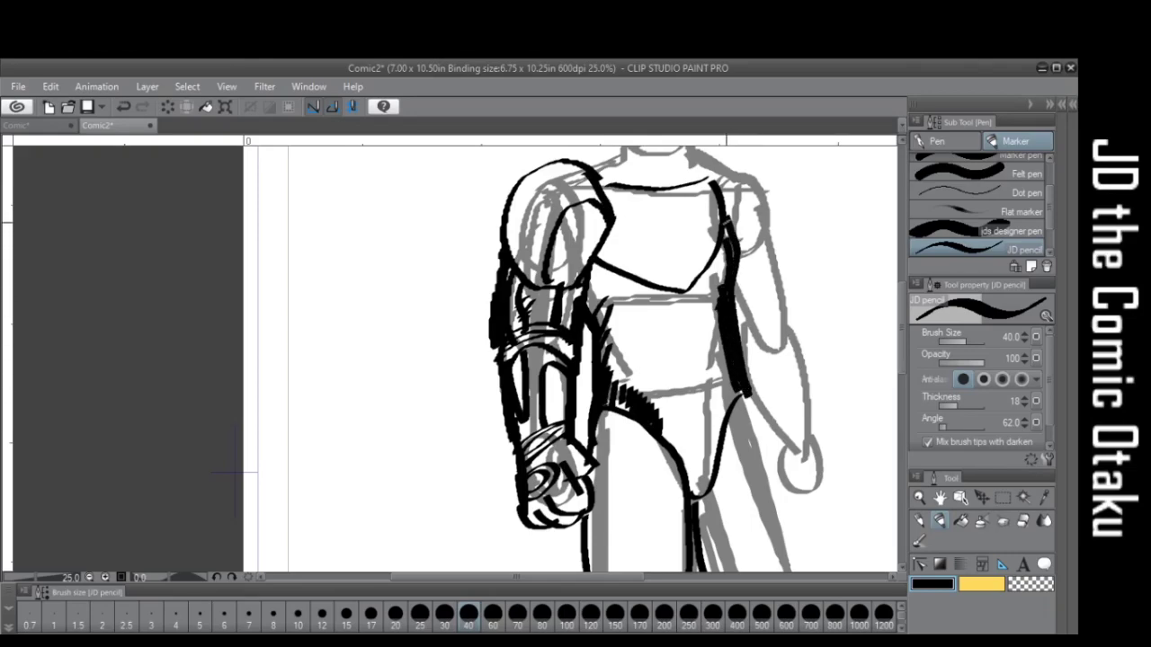
mouse_move(613, 186)
mouse_down()
mouse_move(640, 226)
mouse_move(687, 256)
mouse_move(707, 185)
mouse_move(672, 231)
mouse_move(692, 184)
mouse_up()
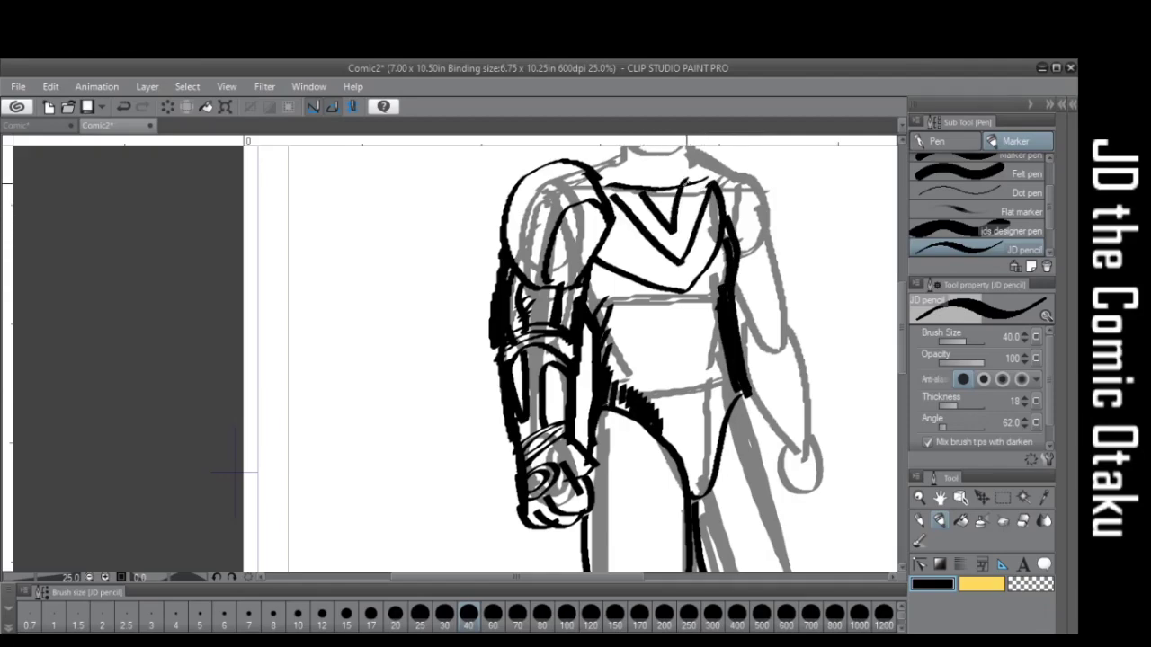
Draw the helmeted head with mask, forehead oval and black-shaded jaw and neck, plus a thin diagonal line rising beside it
scroll(615, 289, up, 5)
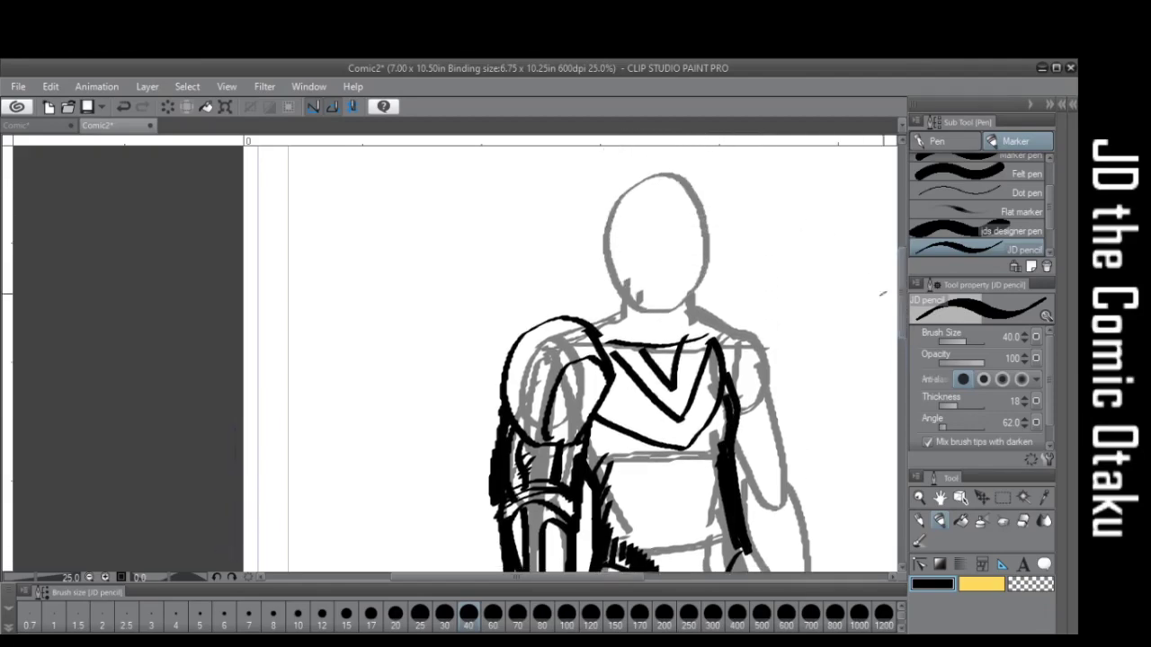
mouse_move(593, 322)
mouse_down()
mouse_move(613, 314)
mouse_move(619, 290)
mouse_move(614, 186)
mouse_move(707, 211)
mouse_move(676, 306)
mouse_move(629, 295)
mouse_up()
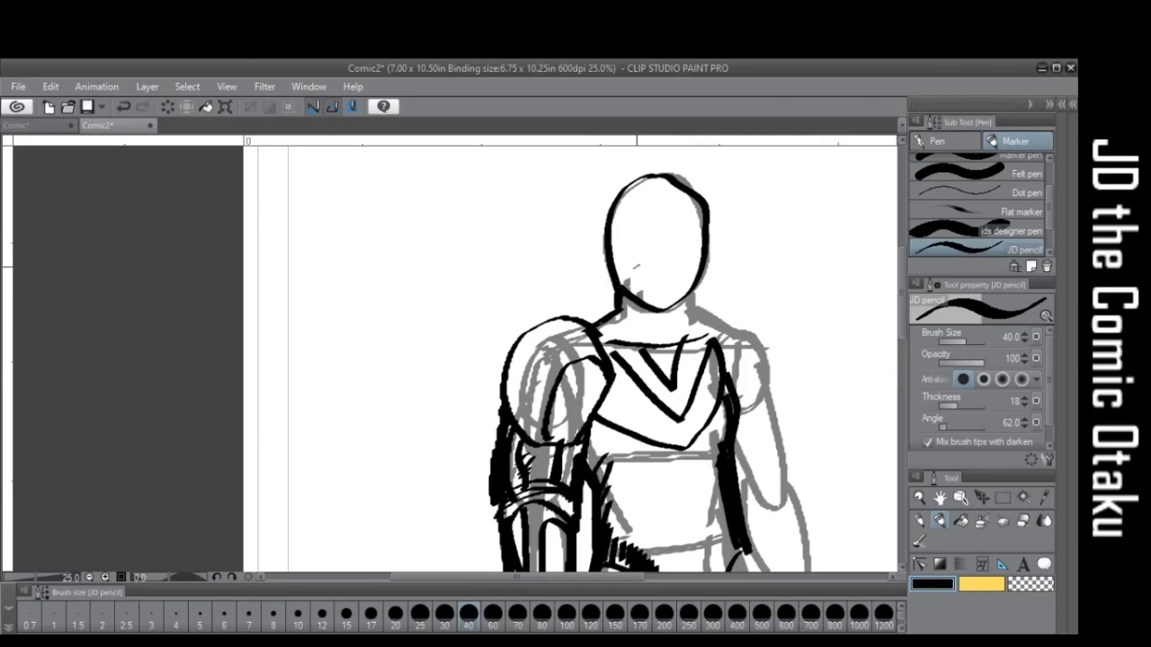
mouse_move(629, 226)
mouse_down()
mouse_move(649, 244)
mouse_move(677, 223)
mouse_move(693, 264)
mouse_move(660, 273)
mouse_move(630, 270)
mouse_move(617, 230)
mouse_move(648, 230)
mouse_move(655, 209)
mouse_move(617, 234)
mouse_move(623, 224)
mouse_move(694, 224)
mouse_move(854, 176)
mouse_up()
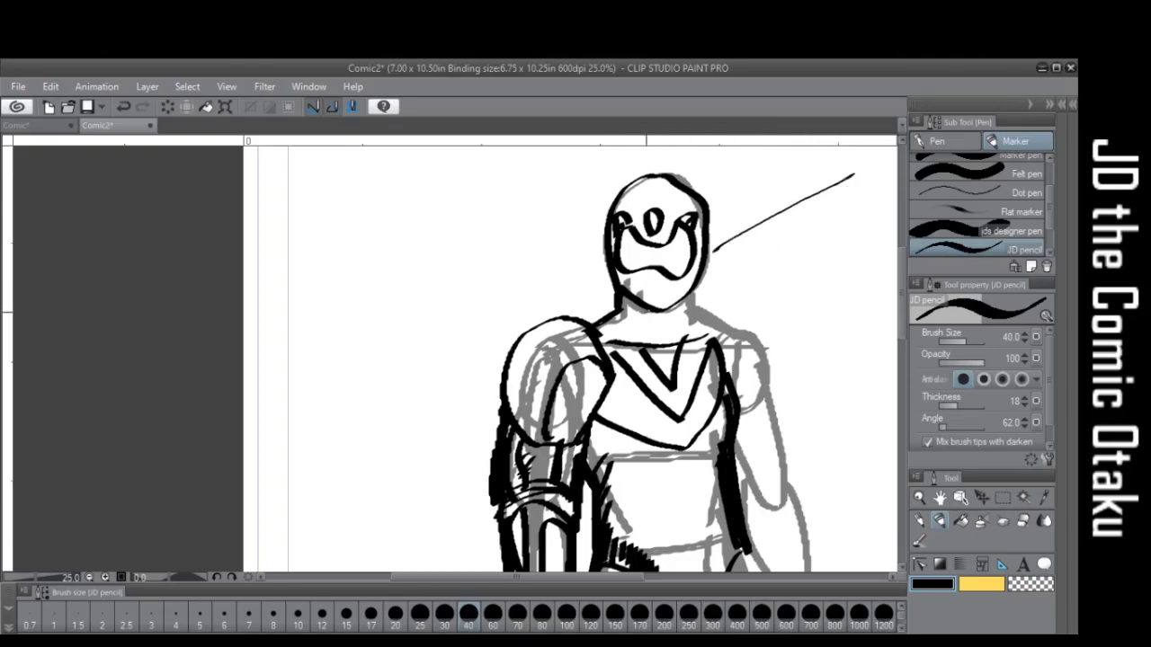
mouse_move(619, 313)
mouse_down()
mouse_move(674, 347)
mouse_move(691, 287)
mouse_up()
mouse_move(620, 304)
mouse_down()
mouse_move(651, 321)
mouse_move(682, 301)
mouse_move(624, 307)
mouse_move(664, 330)
mouse_move(625, 300)
mouse_move(653, 283)
mouse_move(665, 312)
mouse_up()
mouse_move(623, 274)
mouse_down()
mouse_move(654, 308)
mouse_move(678, 293)
mouse_move(667, 310)
mouse_up()
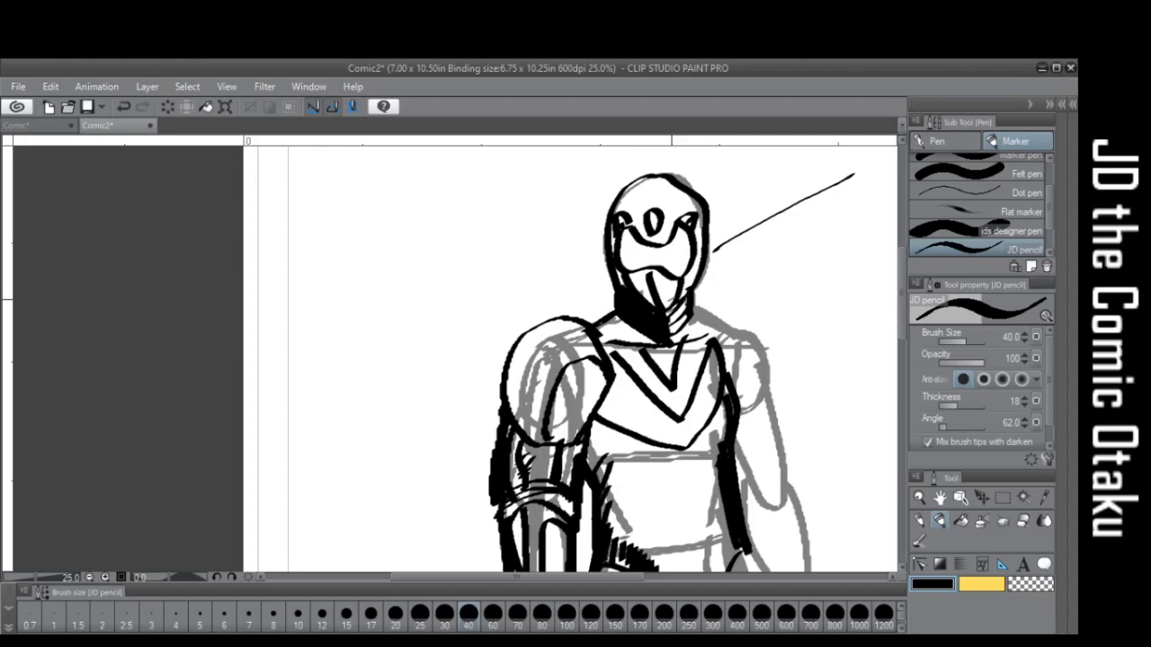
Draw the rounded shoulder on the page's right side, with a small loop on top next to the neck
scroll(739, 322, down, 3)
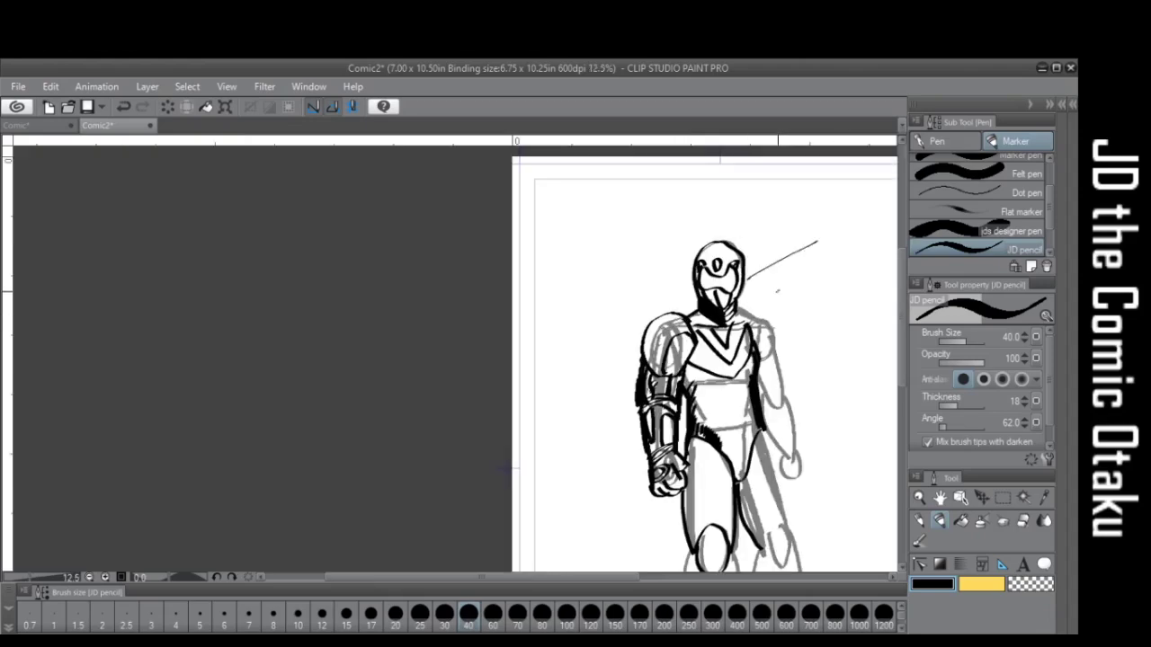
scroll(809, 283, up, 5)
mouse_move(544, 353)
mouse_down()
mouse_move(579, 337)
mouse_move(581, 360)
mouse_move(562, 356)
mouse_move(607, 385)
mouse_move(597, 375)
mouse_move(617, 406)
mouse_move(610, 390)
mouse_move(666, 429)
mouse_move(682, 526)
mouse_up()
scroll(681, 526, down, 2)
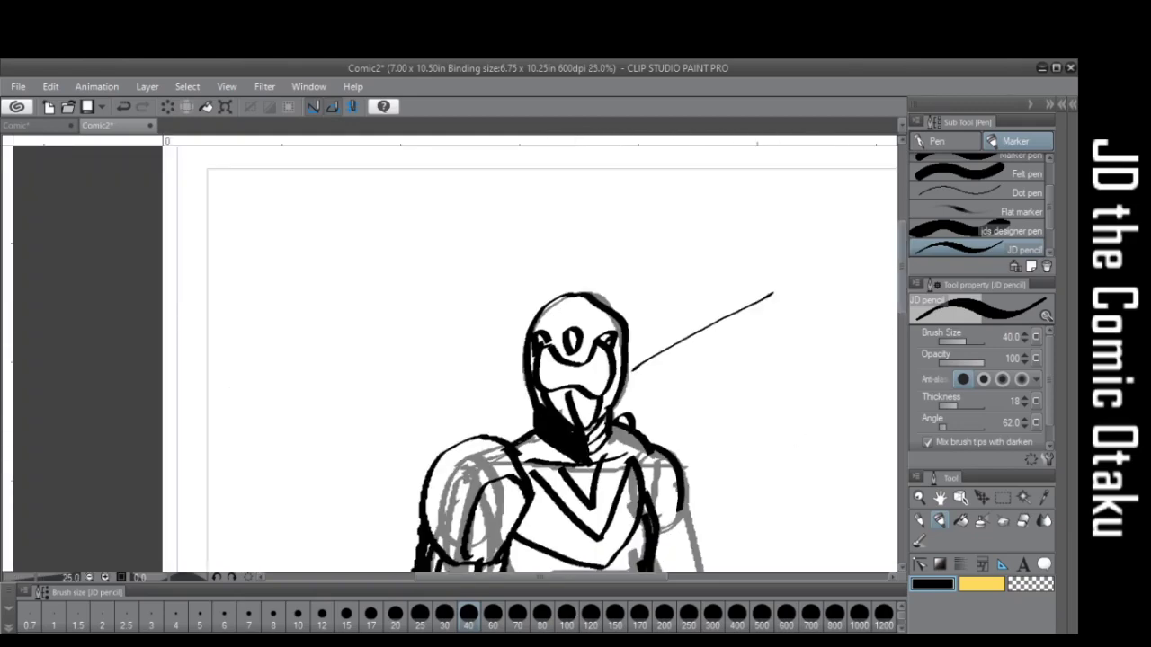
Draw the oval upper arm below the page's right shoulder and darken the torso edge beside it
scroll(575, 360, down, 4)
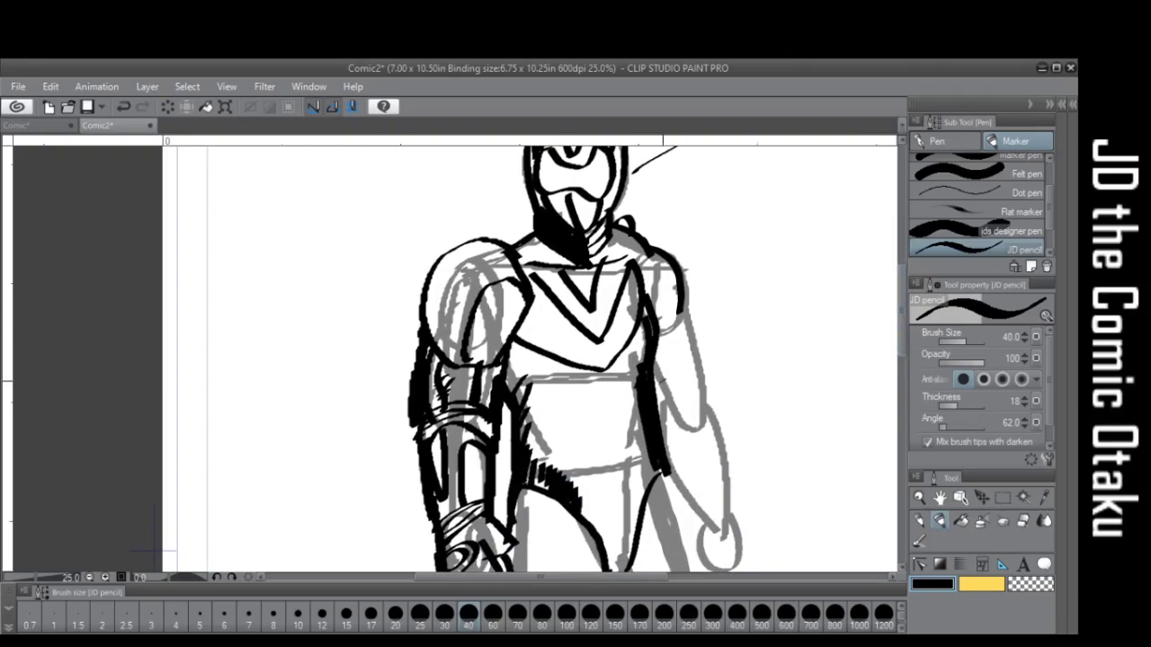
scroll(669, 386, up, 1)
mouse_move(663, 317)
mouse_down()
mouse_move(692, 298)
mouse_move(713, 378)
mouse_move(708, 436)
mouse_move(670, 425)
mouse_move(658, 307)
mouse_up()
drag(655, 401, 670, 443)
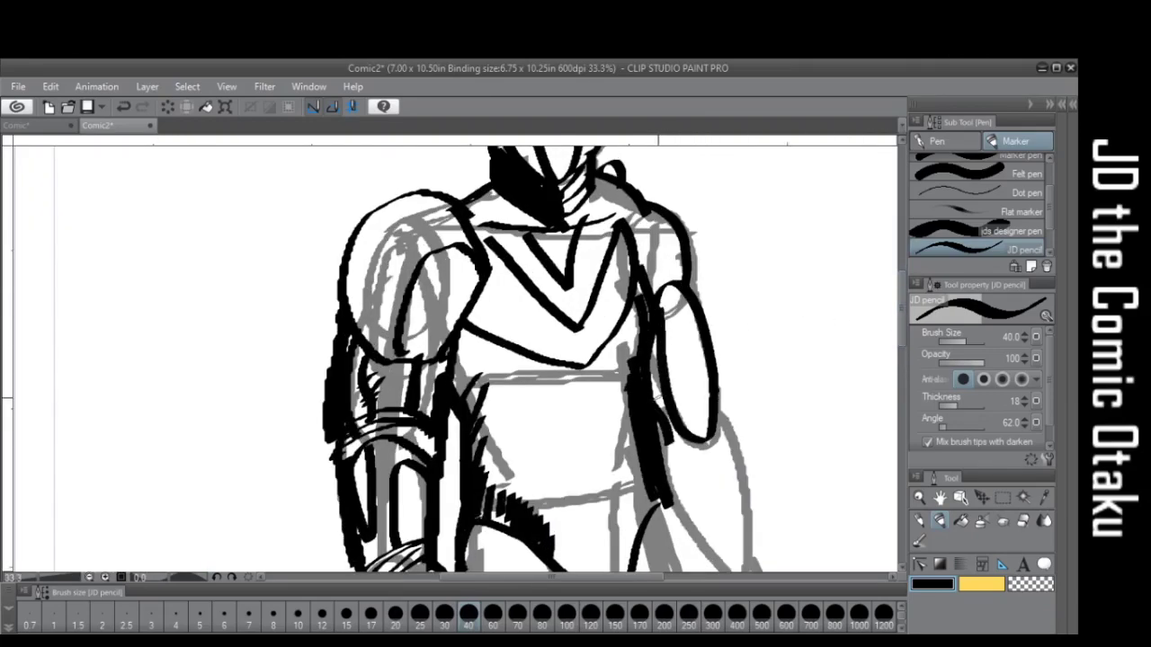
mouse_move(652, 372)
mouse_down()
mouse_move(661, 413)
mouse_move(652, 354)
mouse_up()
drag(658, 401, 666, 433)
Draw the centre line down the abdomen from the chest plate's lower point to the crotch
drag(584, 366, 613, 551)
scroll(608, 480, down, 3)
scroll(603, 519, up, 3)
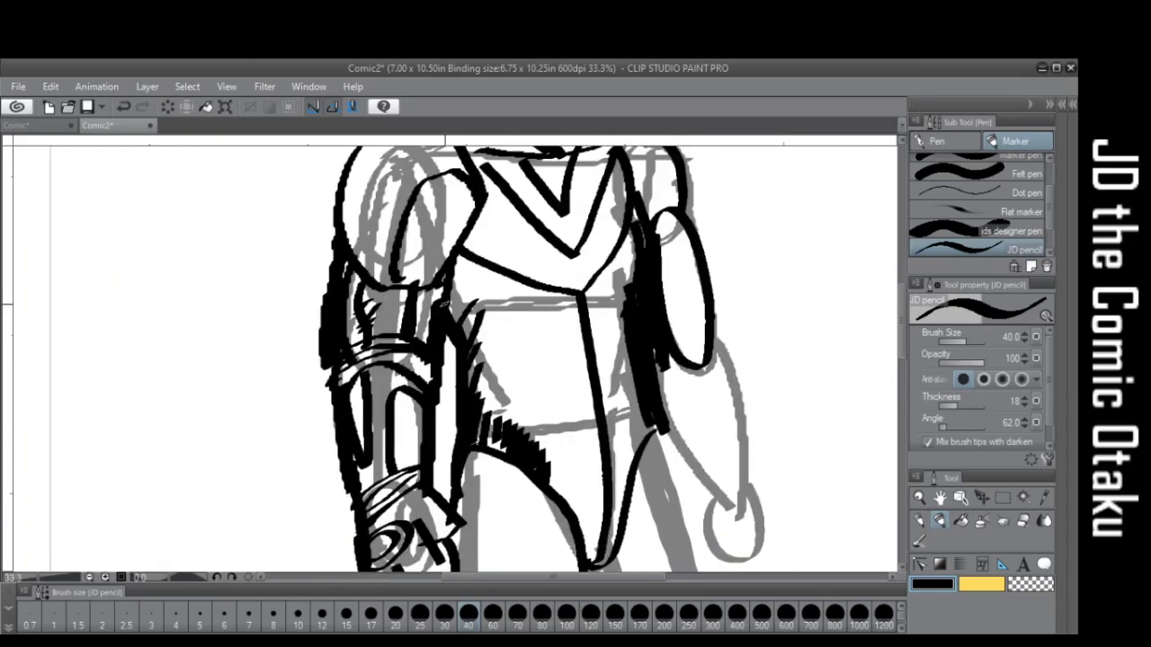
mouse_move(447, 293)
mouse_down()
mouse_move(600, 341)
mouse_move(634, 280)
mouse_move(603, 324)
mouse_up()
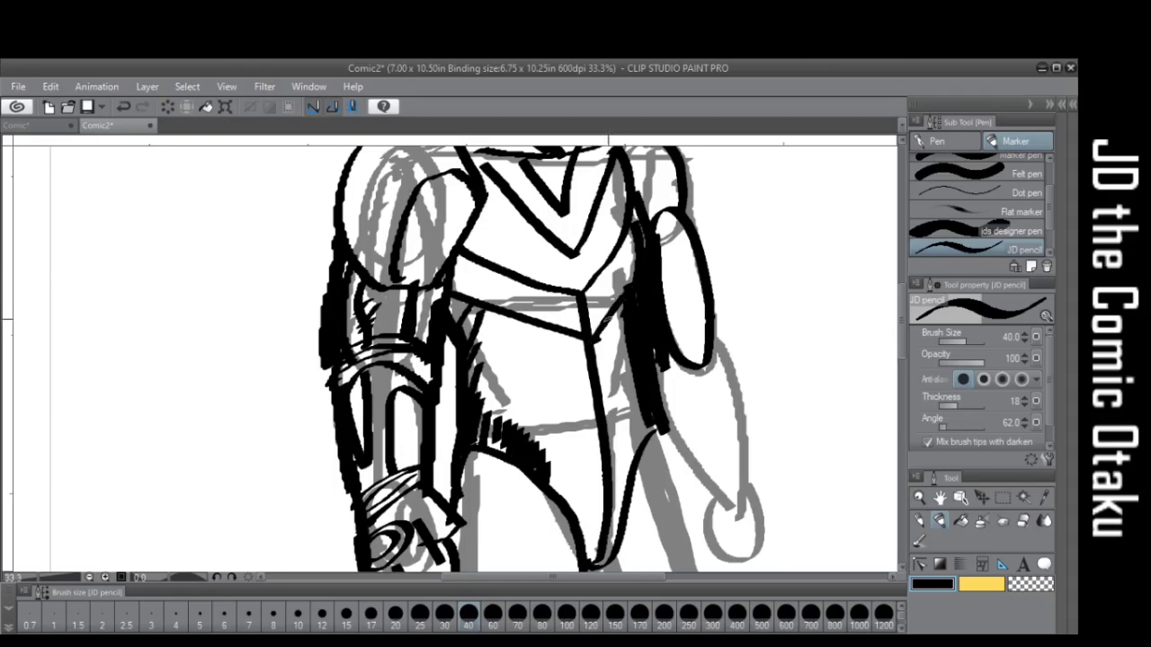
mouse_move(454, 333)
mouse_down()
mouse_move(486, 339)
mouse_move(562, 390)
mouse_move(620, 326)
mouse_up()
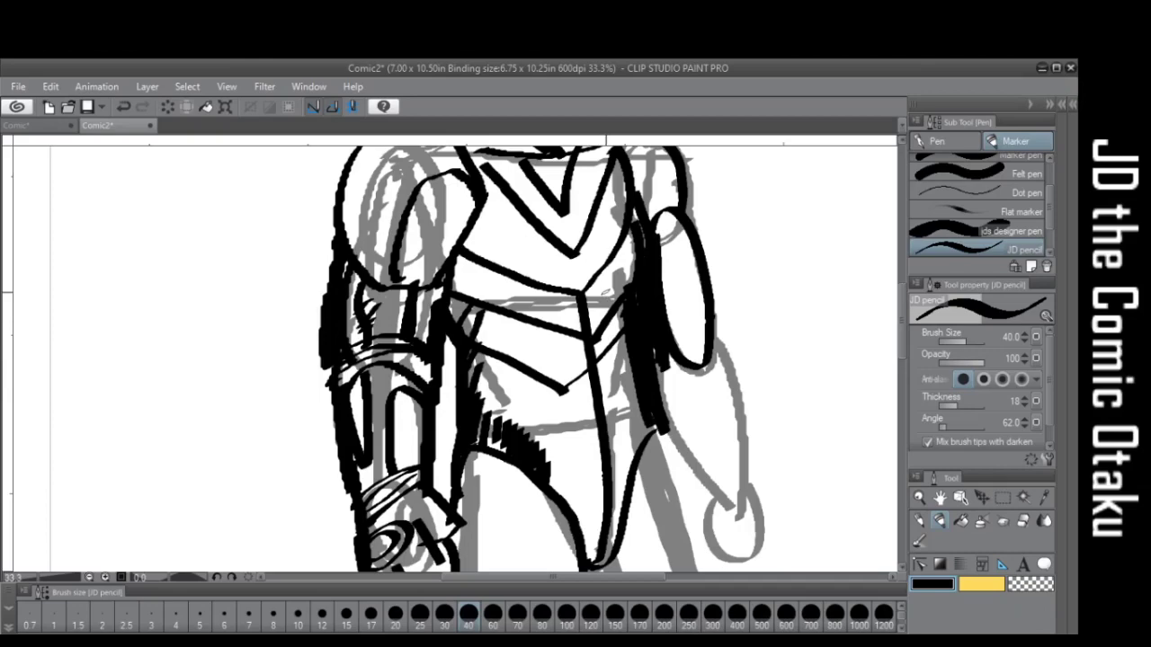
key(ctrl+z)
key(ctrl+z)
key(ctrl+z)
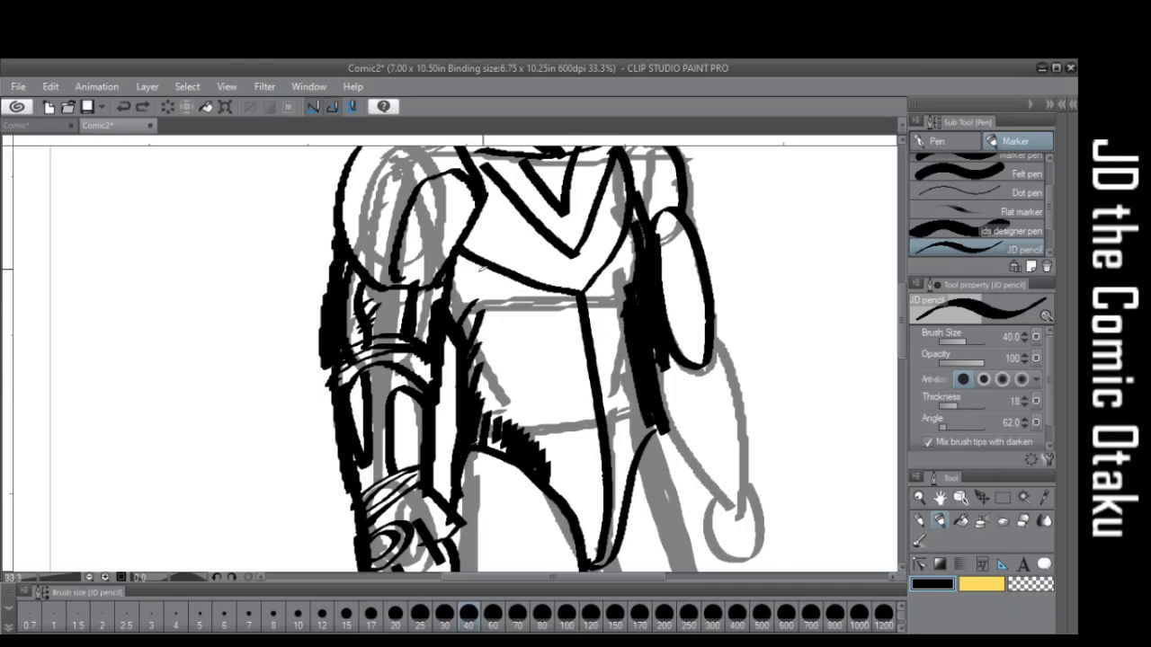
Draw pairs of long curved lines down the abdomen on both sides of the centre line
mouse_move(479, 268)
mouse_down()
mouse_move(543, 370)
mouse_move(546, 485)
mouse_up()
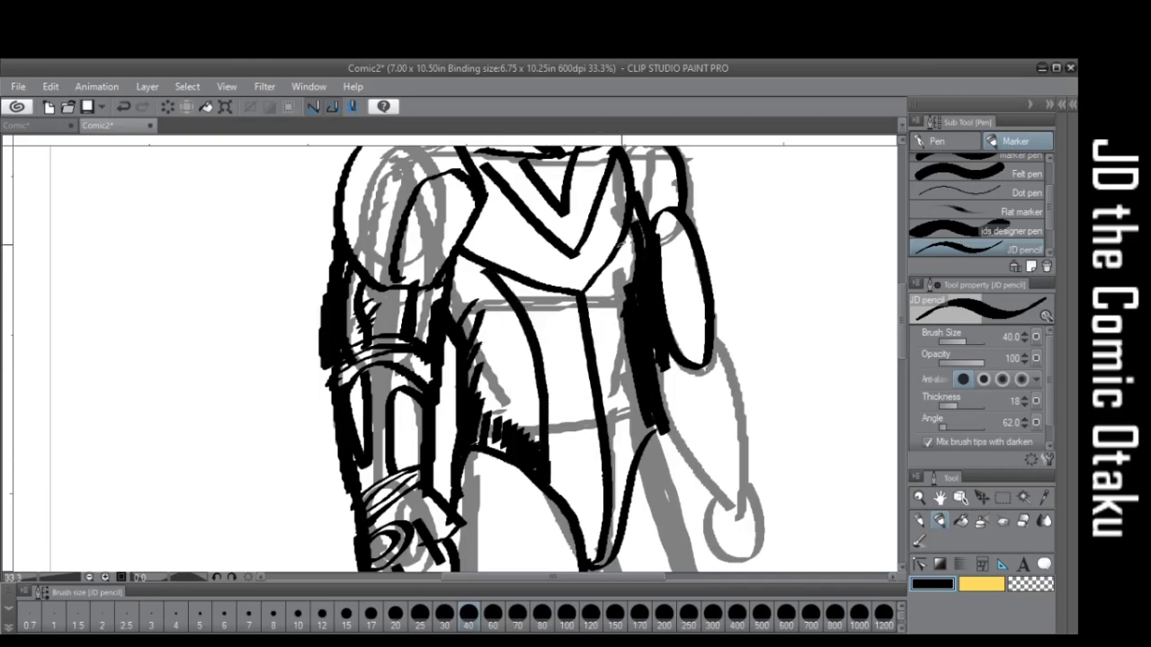
drag(620, 243, 649, 440)
mouse_move(528, 282)
mouse_down()
mouse_move(557, 363)
mouse_move(567, 504)
mouse_up()
drag(604, 255, 632, 469)
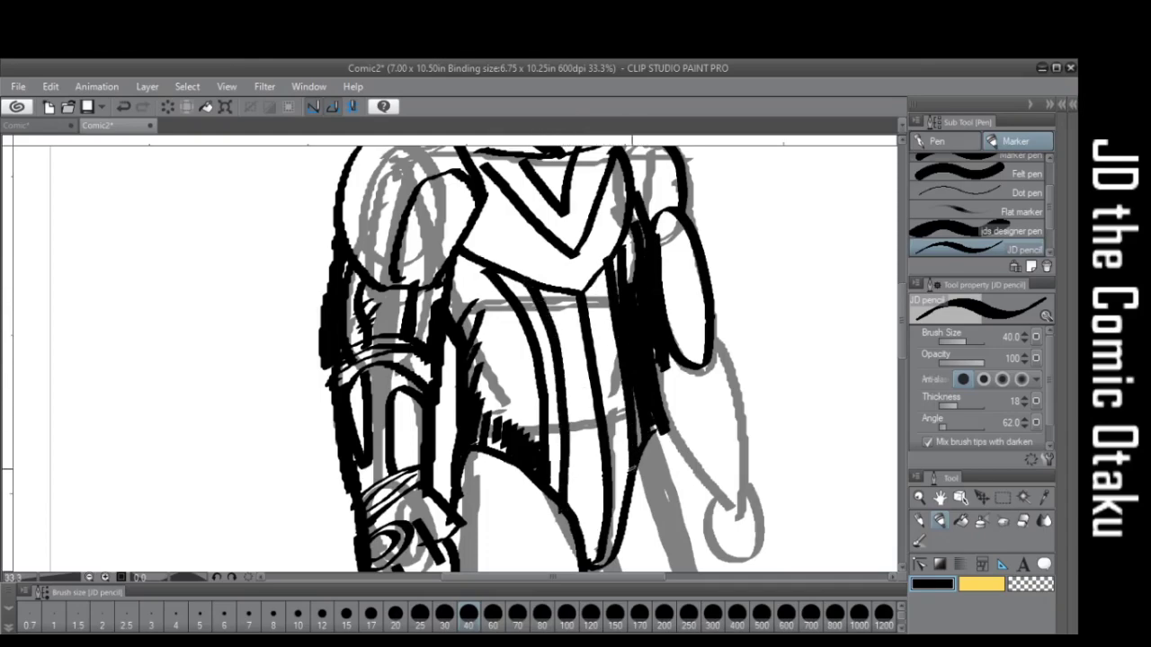
Divide the abdomen's middle strip into segments with short slanted lines on both sides of the centre line
mouse_move(551, 310)
mouse_down()
mouse_move(591, 323)
mouse_move(606, 301)
mouse_up()
drag(569, 372, 606, 361)
mouse_move(566, 455)
mouse_down()
mouse_move(607, 483)
mouse_move(630, 443)
mouse_up()
mouse_move(570, 421)
mouse_down()
mouse_move(605, 426)
mouse_move(618, 395)
mouse_up()
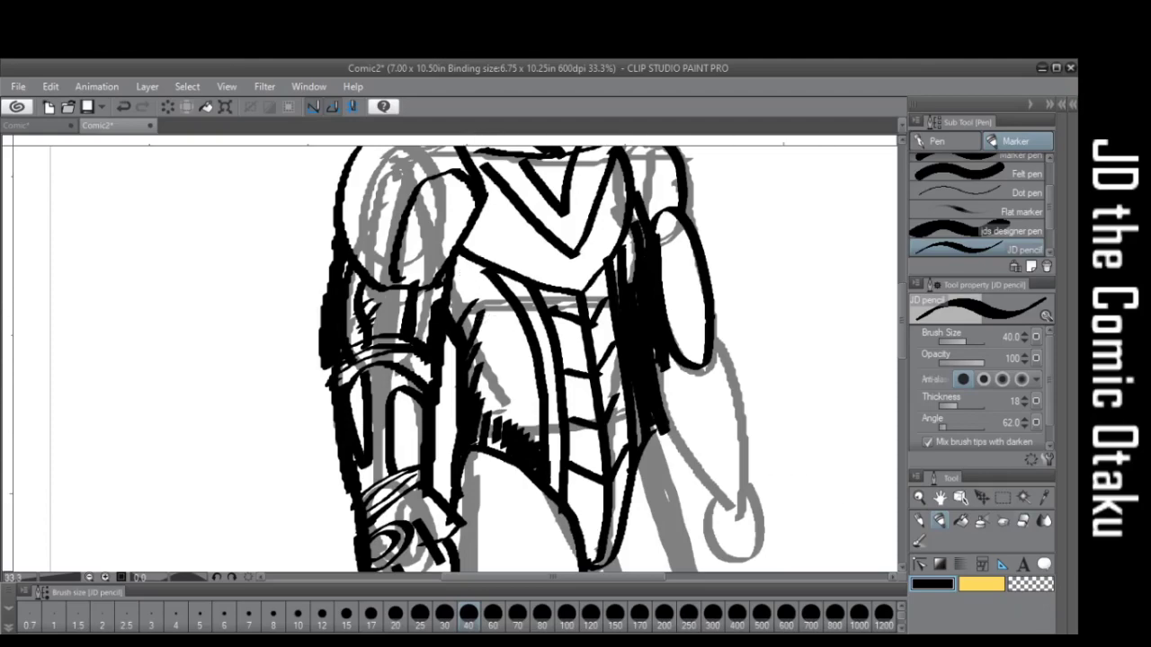
Erase the hatching at the near waist and hip, and replace it with a jagged diagonal shading band and short rib lines
key(e)
mouse_move(470, 298)
mouse_down()
mouse_move(491, 422)
mouse_move(521, 434)
mouse_up()
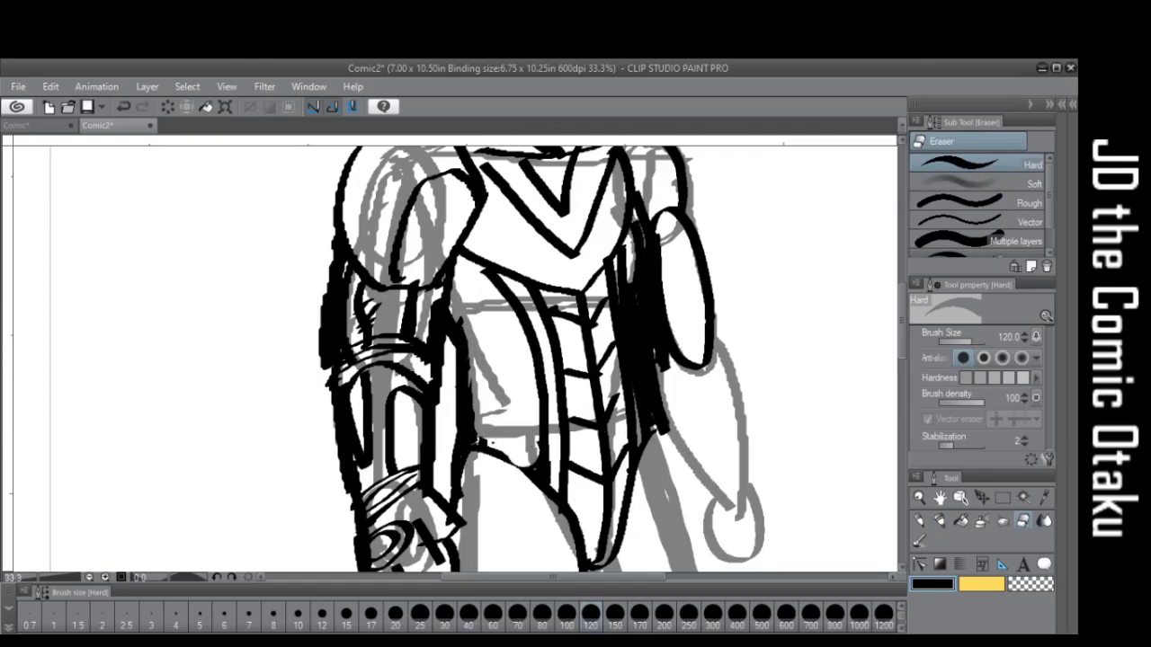
key(p)
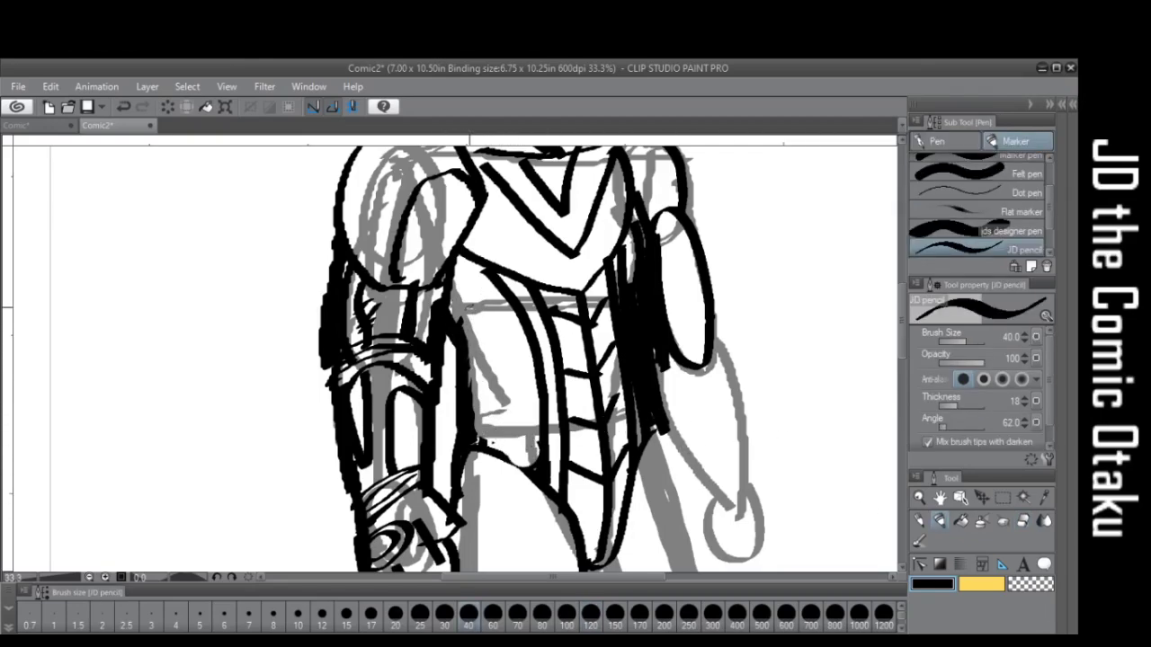
mouse_move(474, 282)
mouse_down()
mouse_move(493, 354)
mouse_move(507, 350)
mouse_move(525, 445)
mouse_up()
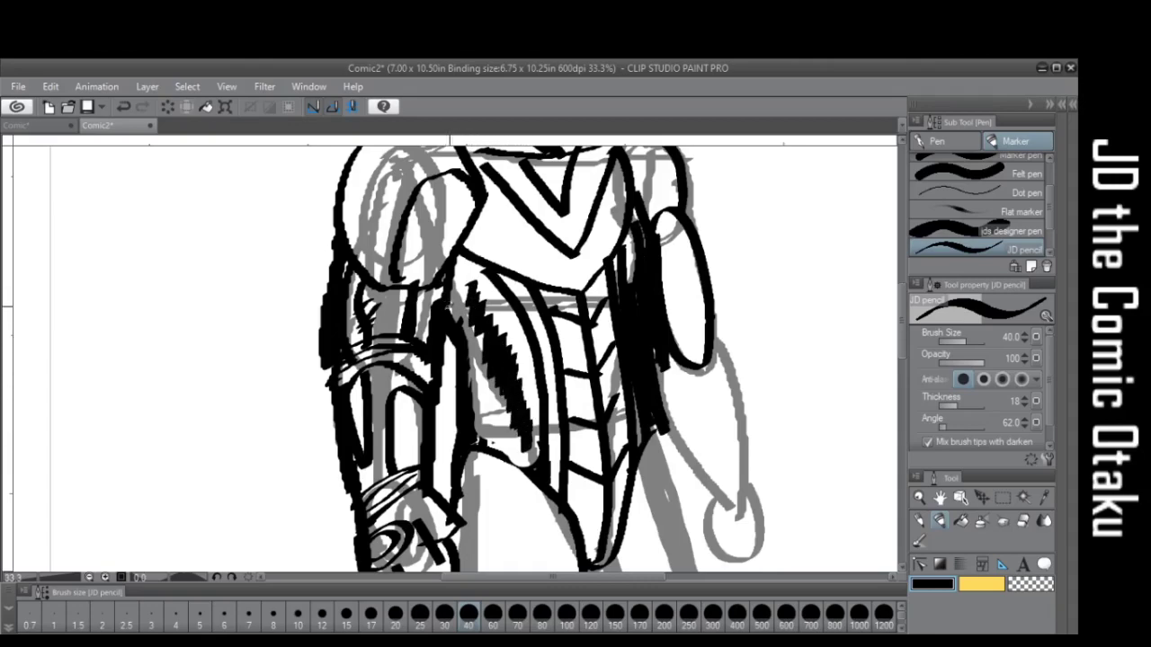
mouse_move(450, 305)
mouse_down()
mouse_move(514, 350)
mouse_move(461, 345)
mouse_move(521, 377)
mouse_move(469, 367)
mouse_move(506, 386)
mouse_move(517, 404)
mouse_move(492, 400)
mouse_move(532, 424)
mouse_move(493, 445)
mouse_move(474, 440)
mouse_move(533, 459)
mouse_move(541, 433)
mouse_move(527, 464)
mouse_up()
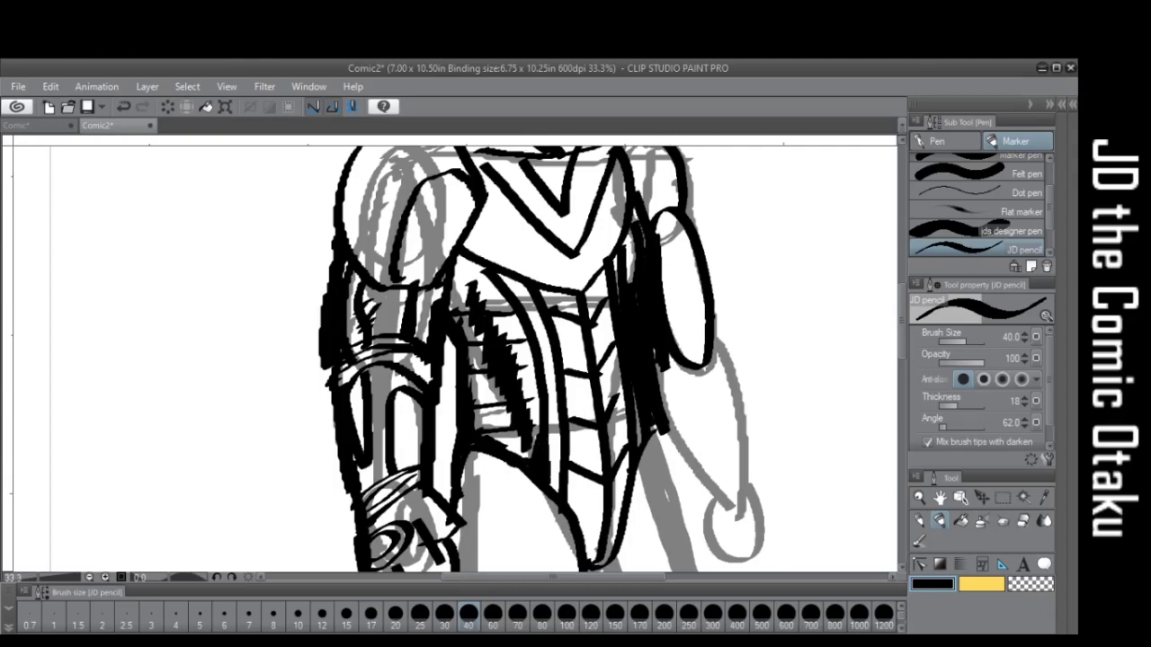
Erase the solid black on the torso's far side with transparent colour and redraw it as thin lines, reducing the brush size to 20
key(c)
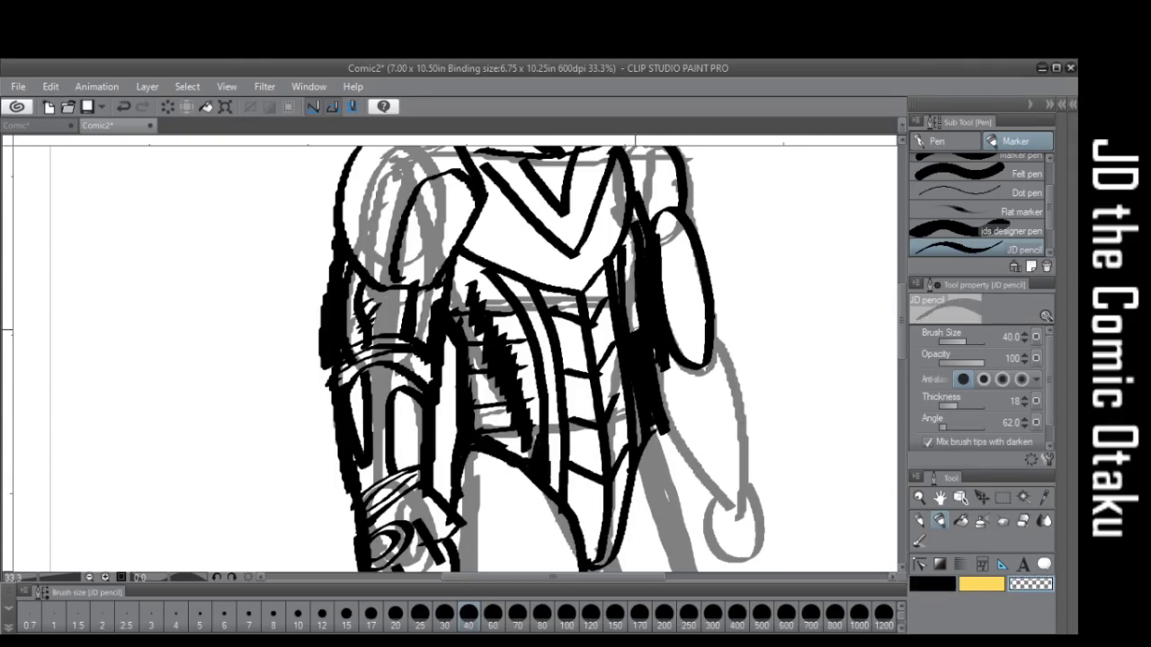
mouse_move(636, 331)
mouse_down()
mouse_move(644, 432)
mouse_move(622, 254)
mouse_move(643, 425)
mouse_up()
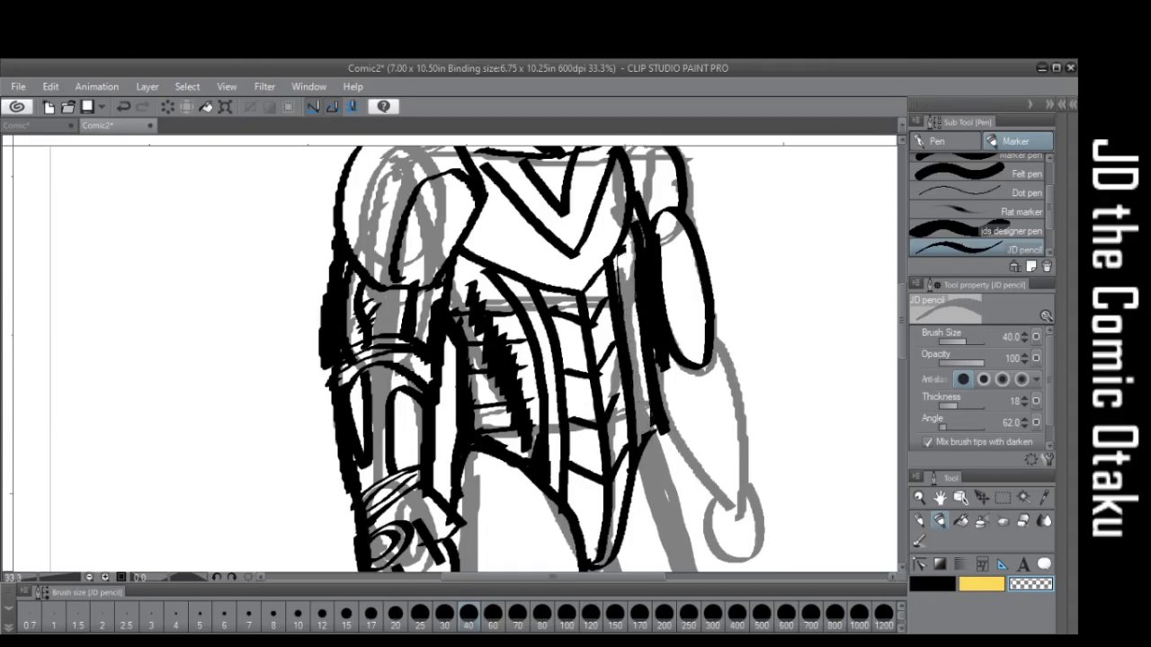
key(c)
mouse_move(609, 257)
mouse_down()
mouse_move(626, 248)
mouse_move(647, 437)
mouse_up()
key(bracketleft)
key(bracketleft)
key(bracketleft)
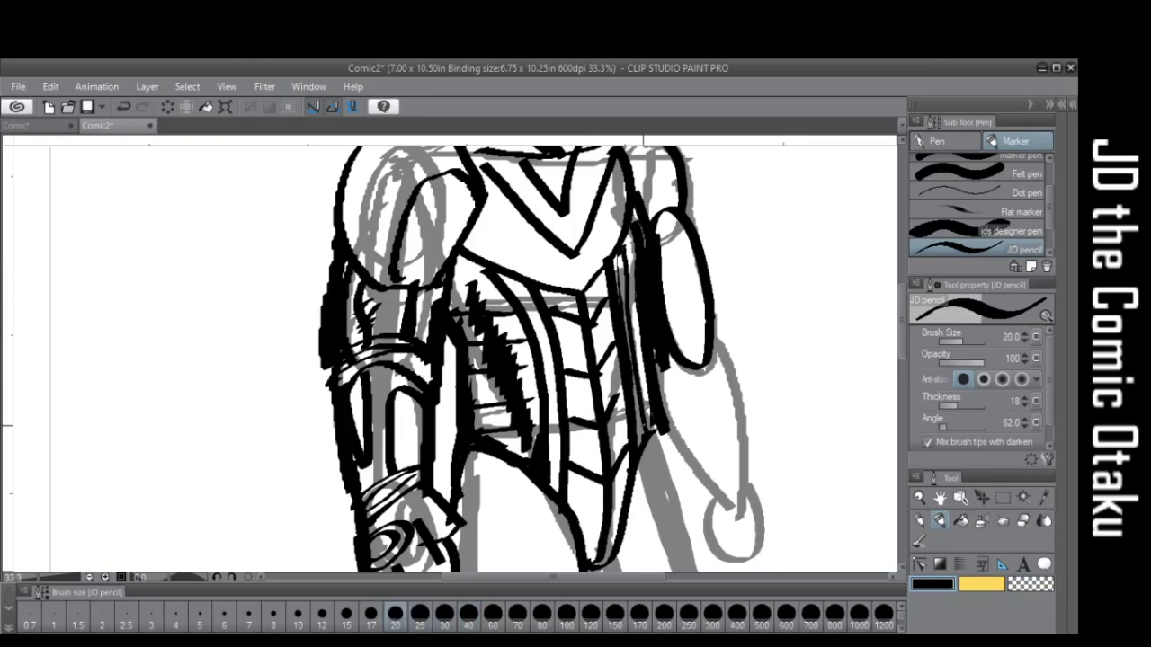
Draw the shoulder cannon's round mount beside the neck and a curved joint line below the thin diagonal line
scroll(753, 413, down, 5)
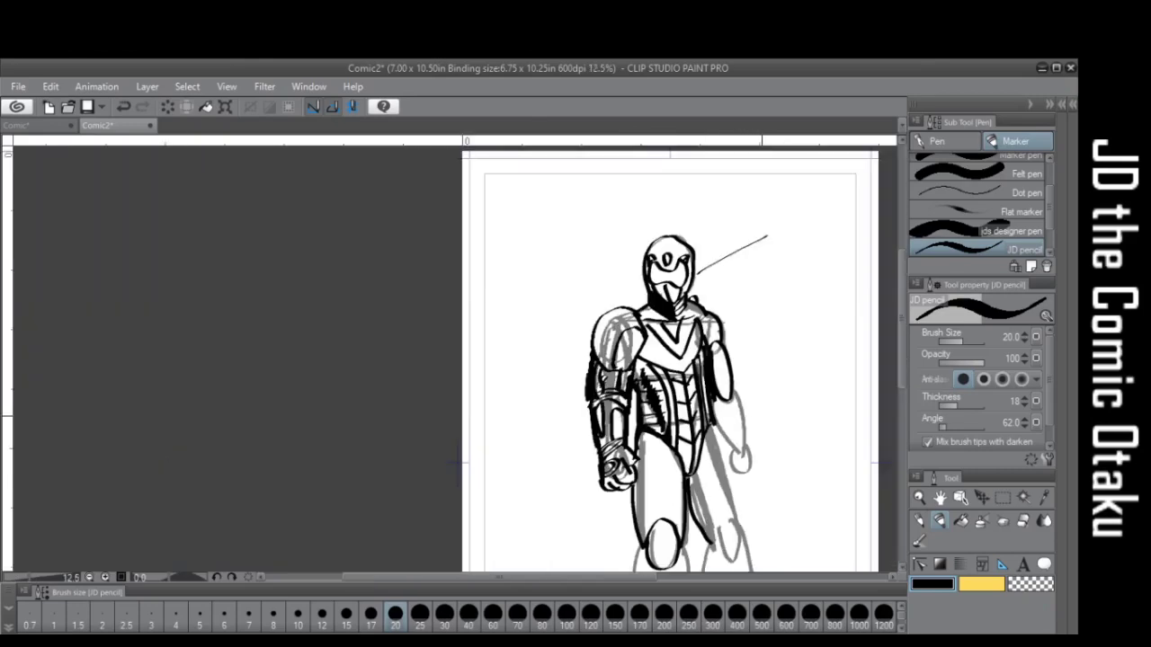
scroll(739, 343, up, 6)
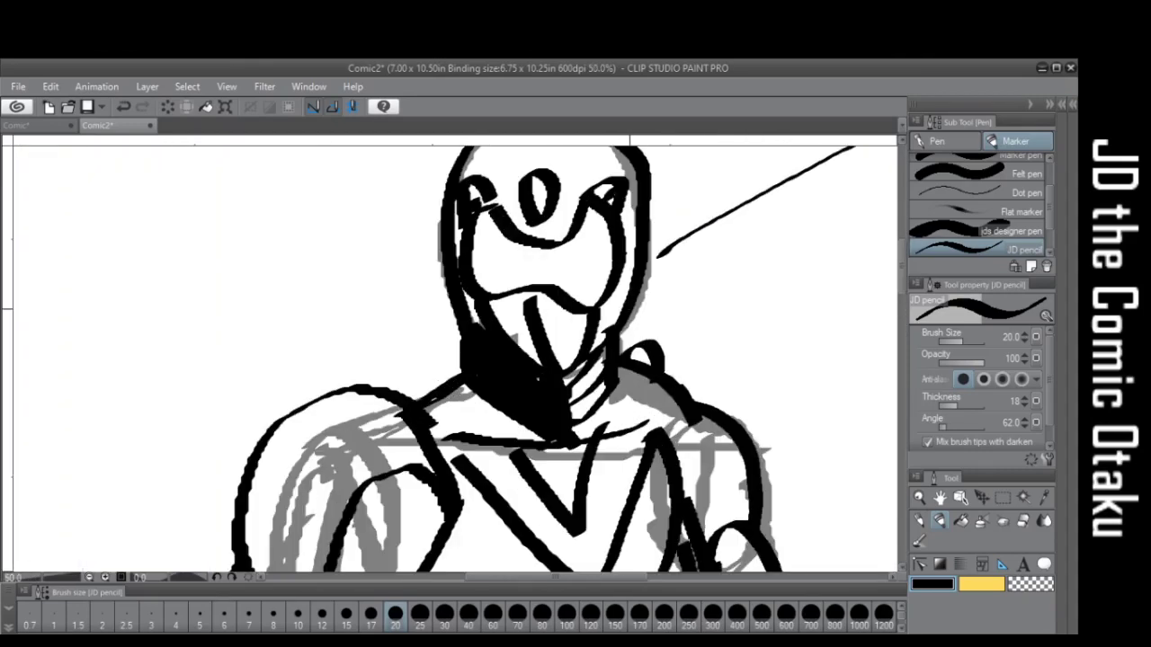
mouse_move(615, 356)
mouse_down()
mouse_move(666, 327)
mouse_move(694, 343)
mouse_move(698, 361)
mouse_move(670, 390)
mouse_up()
scroll(670, 391, down, 1)
mouse_move(711, 241)
mouse_down()
mouse_move(709, 313)
mouse_move(730, 331)
mouse_move(743, 324)
mouse_move(695, 371)
mouse_up()
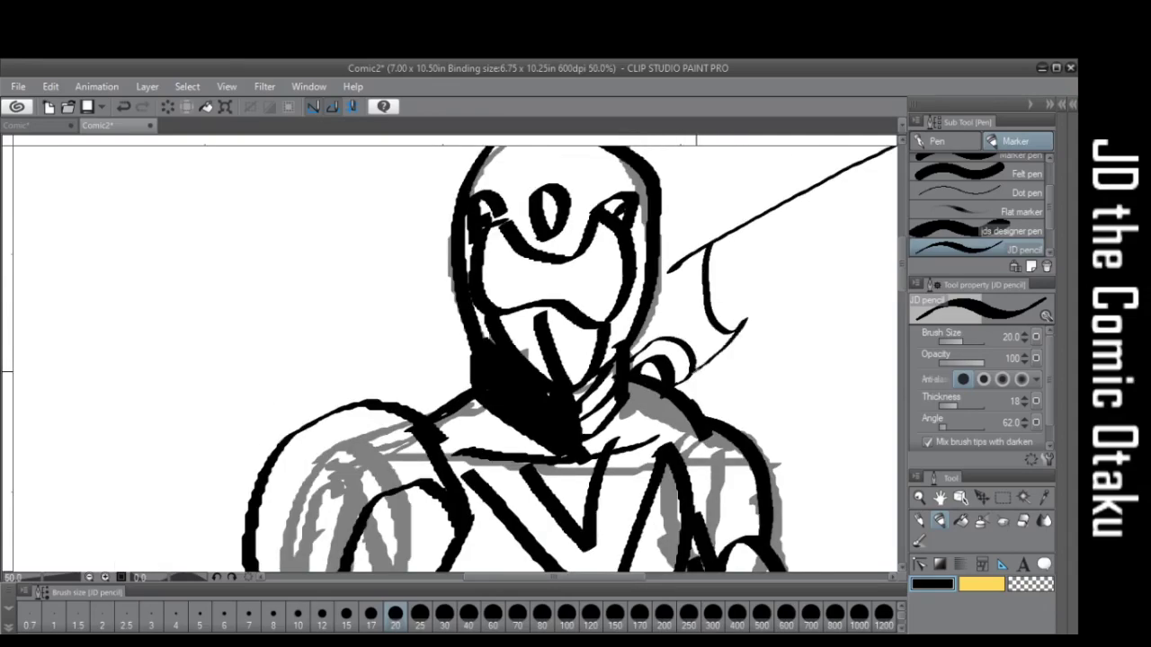
Draw the cannon's long barrel with a shaded round muzzle, a collar at its base and a small bracket underneath
scroll(670, 265, down, 3)
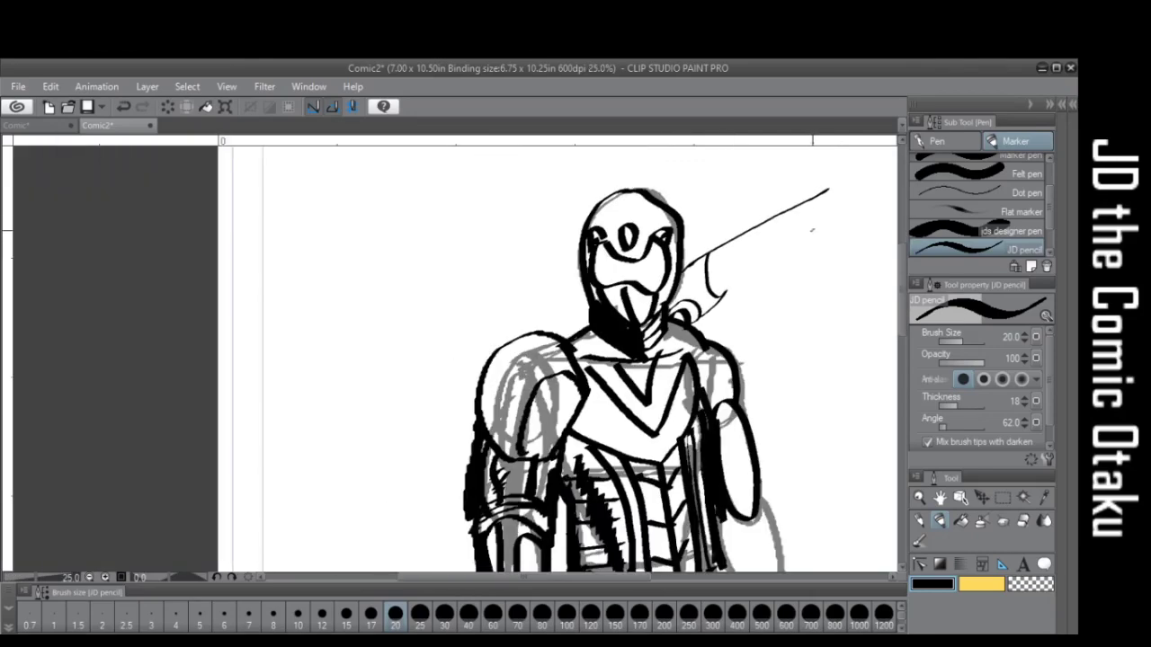
scroll(813, 238, up, 3)
mouse_move(822, 180)
mouse_down()
mouse_move(834, 236)
mouse_move(858, 200)
mouse_move(823, 183)
mouse_move(838, 224)
mouse_move(845, 212)
mouse_move(847, 246)
mouse_move(597, 363)
mouse_up()
mouse_move(593, 302)
mouse_down()
mouse_move(594, 362)
mouse_move(620, 364)
mouse_move(622, 375)
mouse_move(605, 364)
mouse_move(642, 390)
mouse_move(643, 345)
mouse_up()
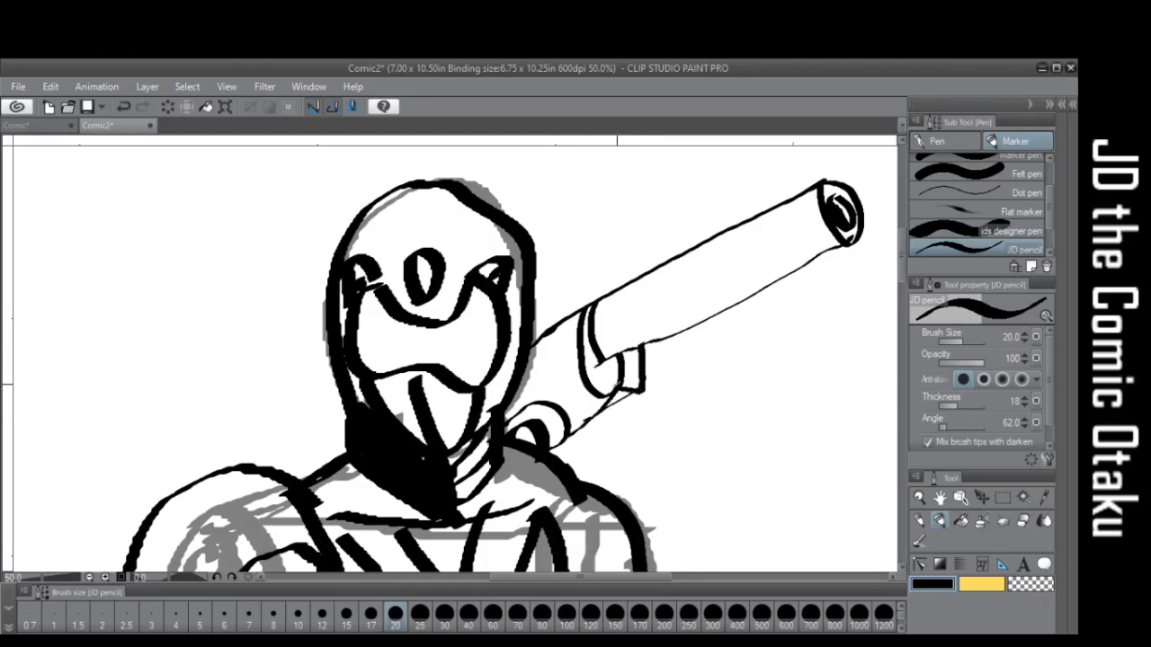
Add small bolt marks to the cannon's bracket and draw a short tapered fitting with a round end above the collar
scroll(625, 355, down, 4)
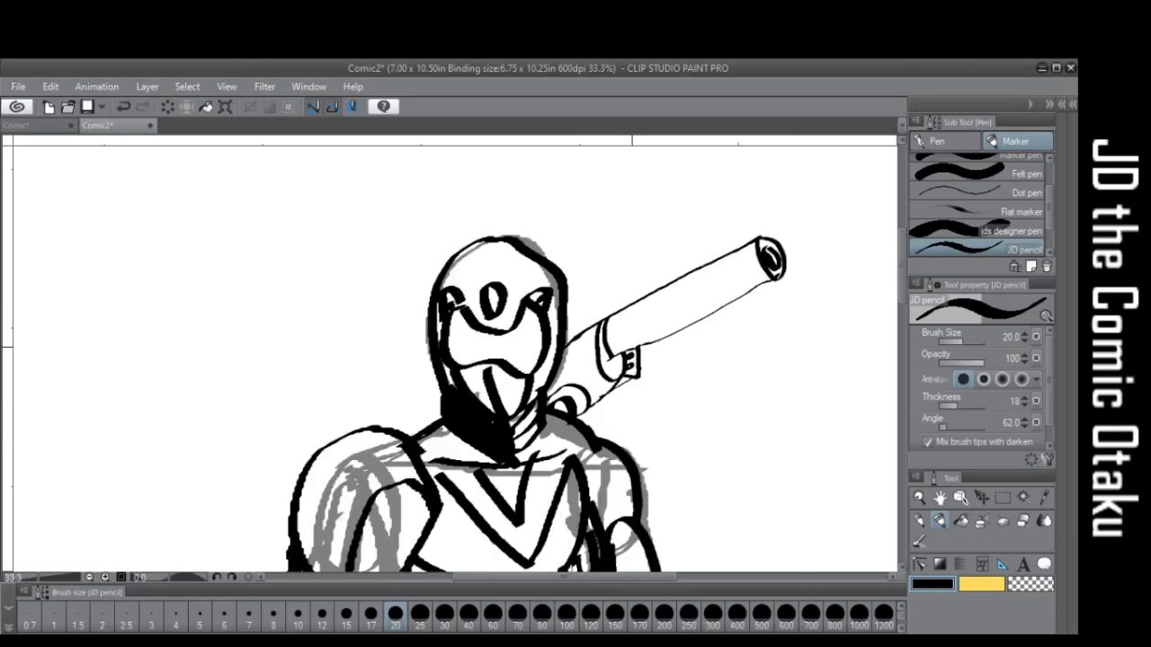
scroll(629, 328, up, 5)
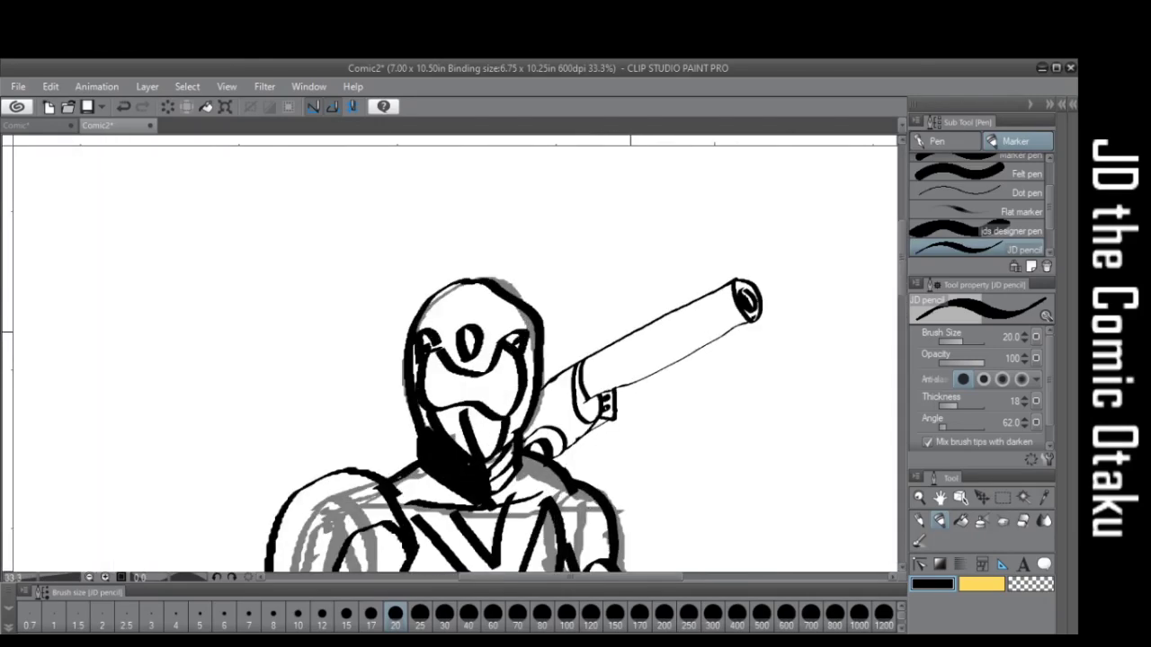
mouse_move(555, 364)
mouse_down()
mouse_move(546, 389)
mouse_move(493, 408)
mouse_move(514, 408)
mouse_up()
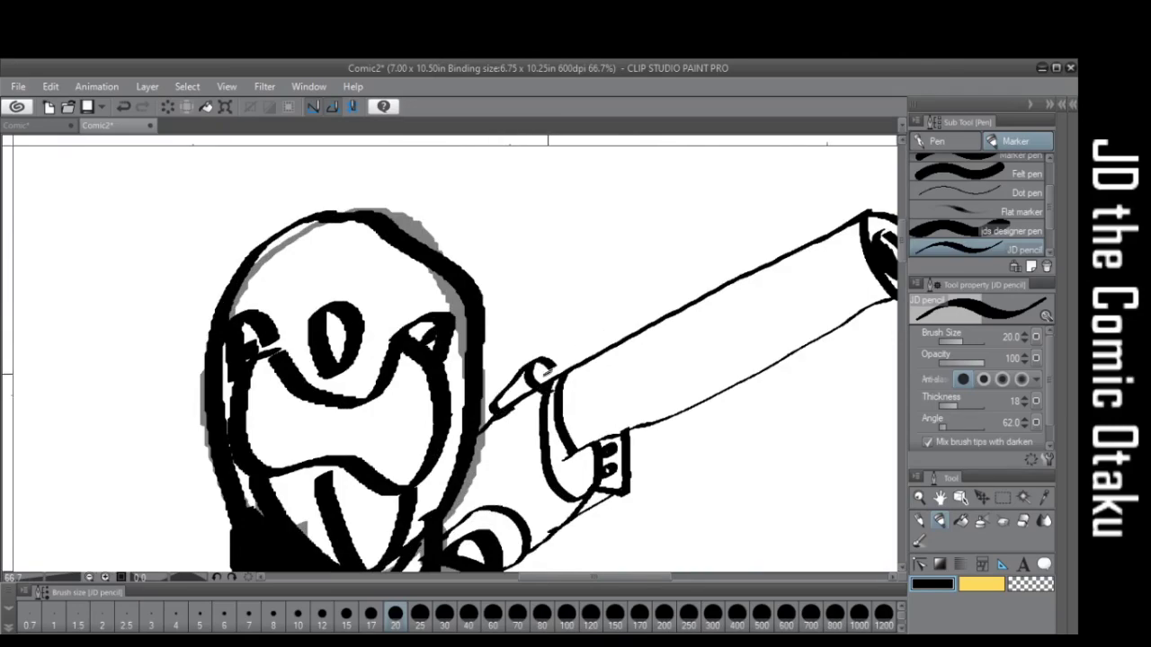
scroll(419, 348, down, 1)
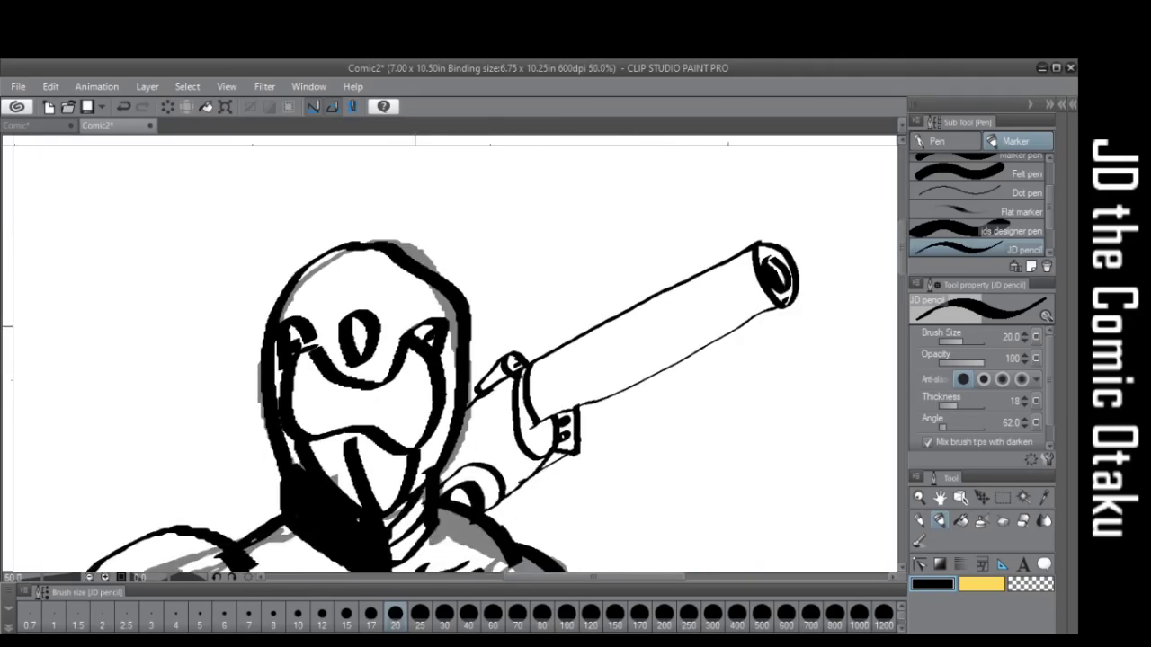
Draw an earpiece on the helmet's near side, replacing a rectangular attempt with a small rounded one joined by a slanted line
scroll(252, 314, up, 1)
mouse_move(274, 334)
mouse_down()
mouse_move(240, 373)
mouse_move(262, 478)
mouse_move(265, 442)
mouse_up()
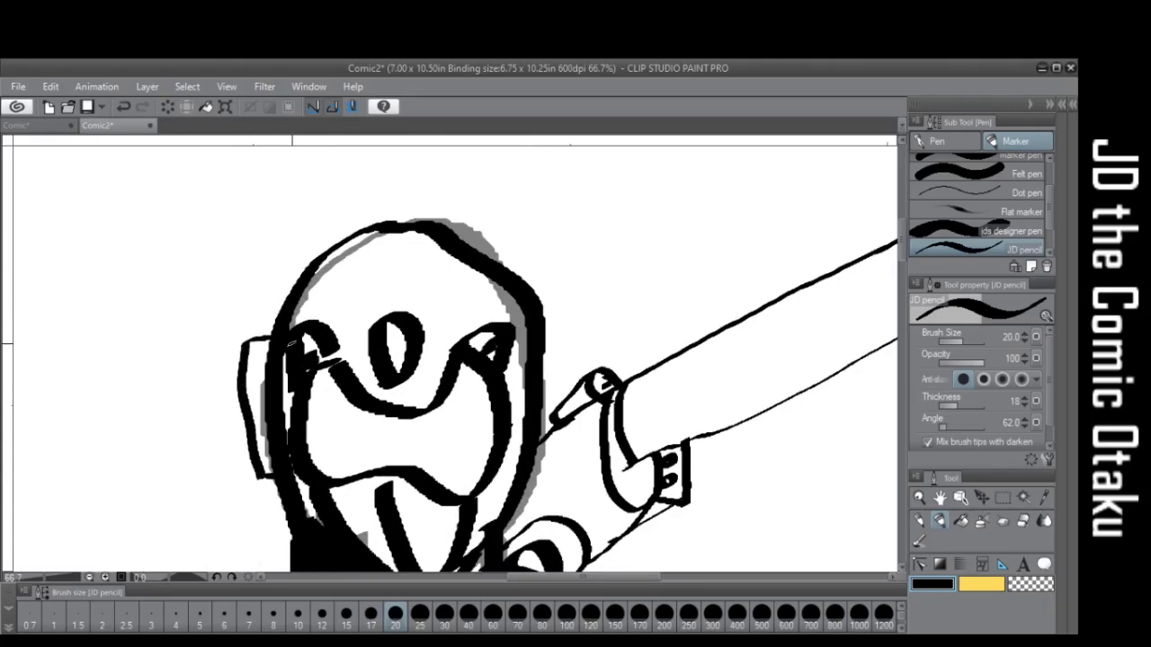
key(ctrl+z)
mouse_move(280, 326)
mouse_down()
mouse_move(252, 367)
mouse_move(267, 391)
mouse_move(273, 336)
mouse_move(263, 354)
mouse_move(273, 377)
mouse_move(251, 349)
mouse_move(289, 297)
mouse_up()
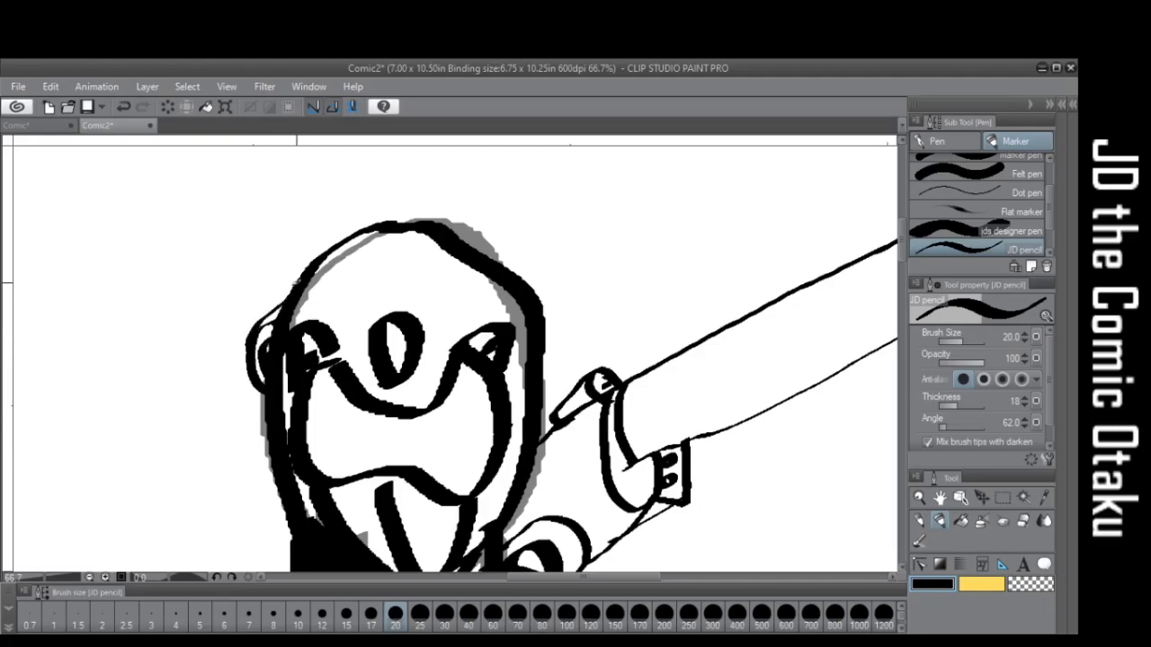
scroll(491, 345, down, 6)
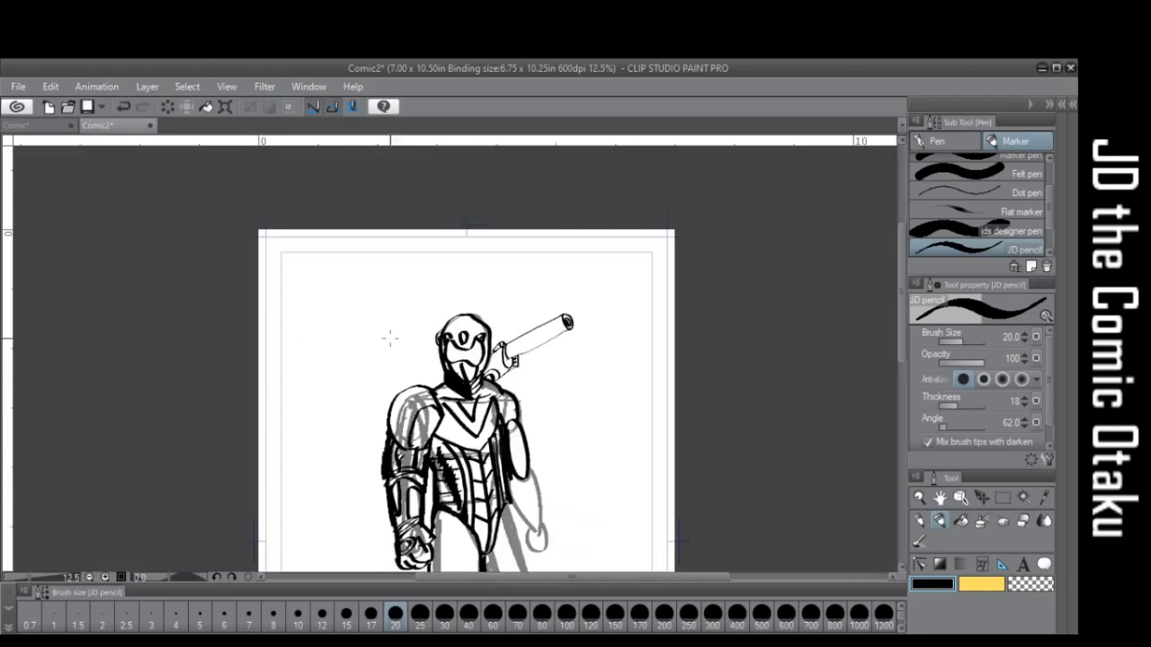
scroll(390, 338, up, 3)
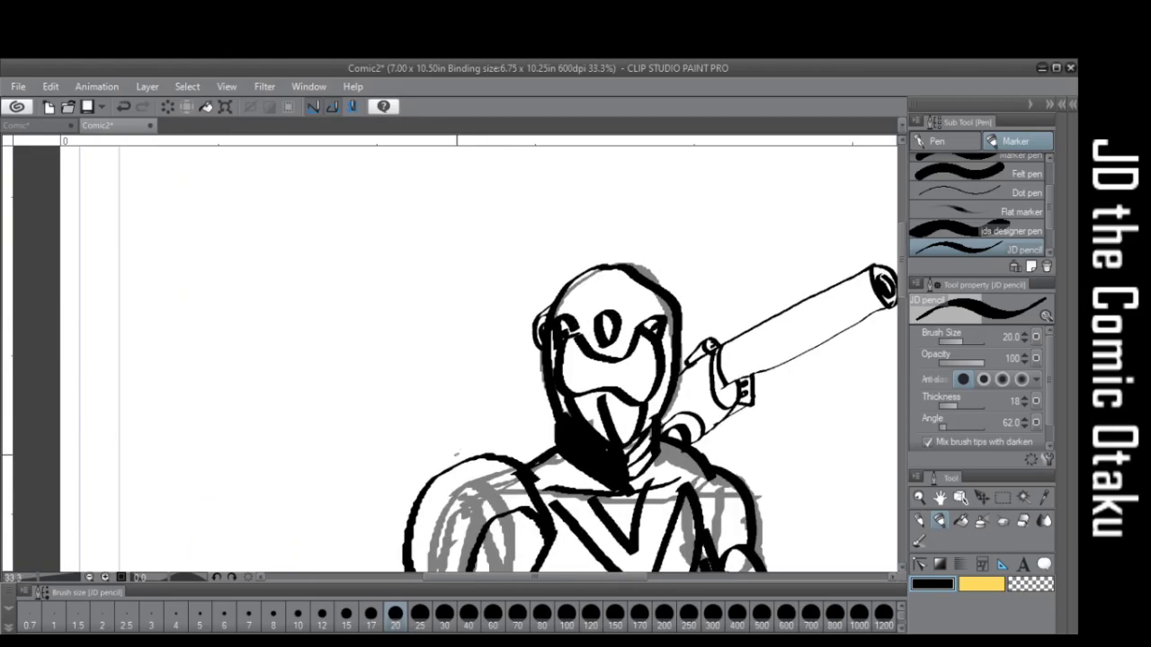
mouse_move(450, 464)
mouse_down()
mouse_move(419, 230)
mouse_move(502, 227)
mouse_move(534, 446)
mouse_up()
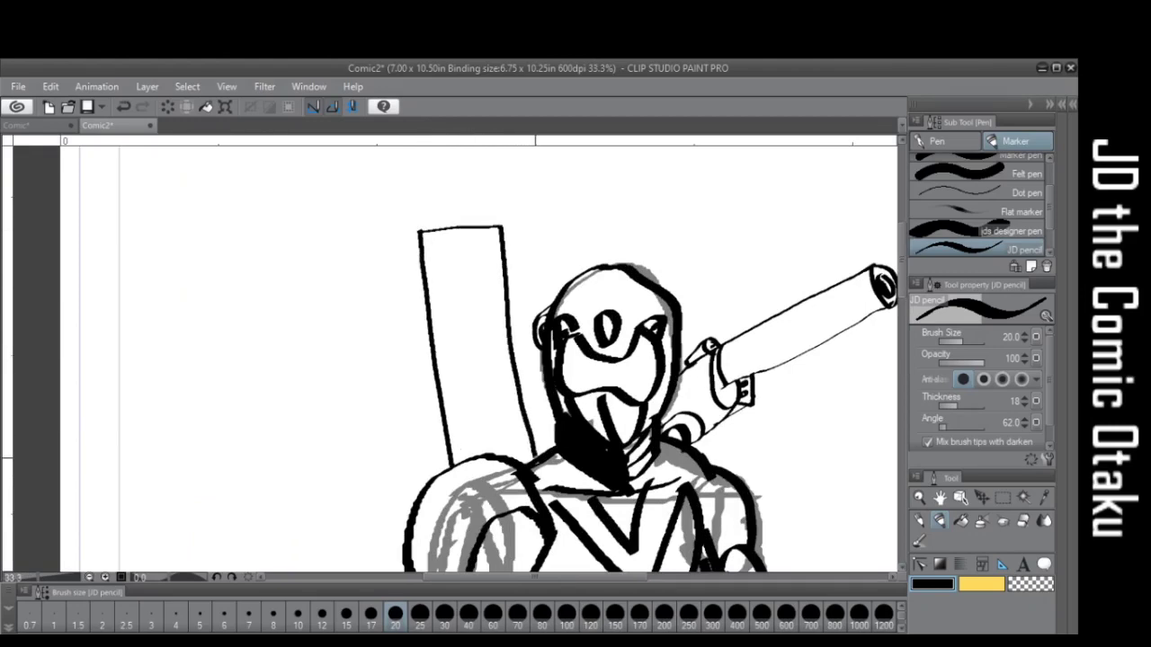
mouse_move(447, 428)
mouse_down()
mouse_move(405, 436)
mouse_move(418, 448)
mouse_move(450, 441)
mouse_up()
mouse_move(419, 233)
mouse_down()
mouse_move(447, 245)
mouse_move(483, 236)
mouse_up()
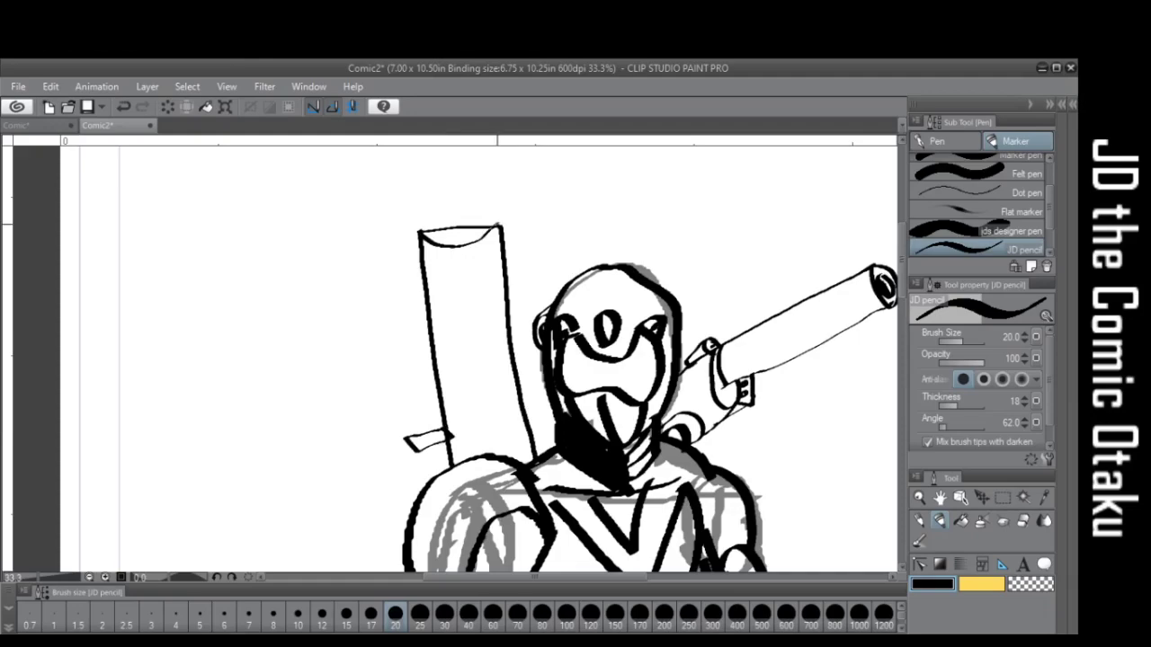
key(ctrl+z)
key(ctrl+z)
key(ctrl+z)
key(ctrl+z)
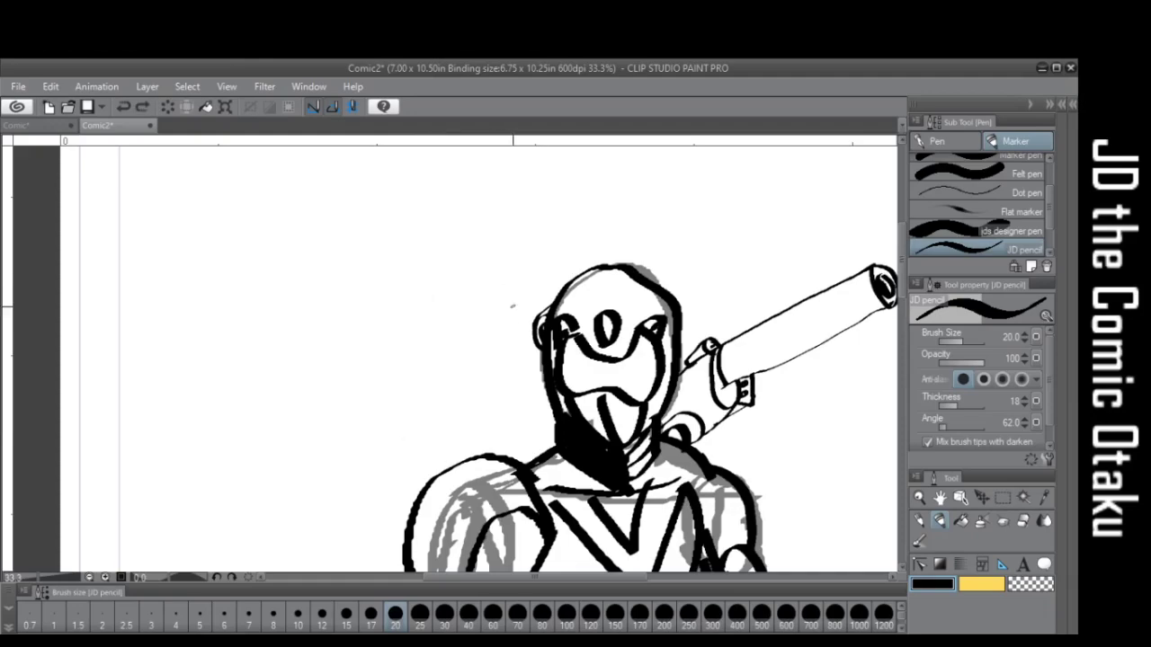
Draw a second weapon above the near shoulder with a round mount, a wide housing and a narrower cylinder with vertical slots
mouse_move(547, 456)
mouse_down()
mouse_move(522, 465)
mouse_move(506, 455)
mouse_move(536, 428)
mouse_move(540, 451)
mouse_move(523, 387)
mouse_move(452, 371)
mouse_move(523, 382)
mouse_move(528, 423)
mouse_up()
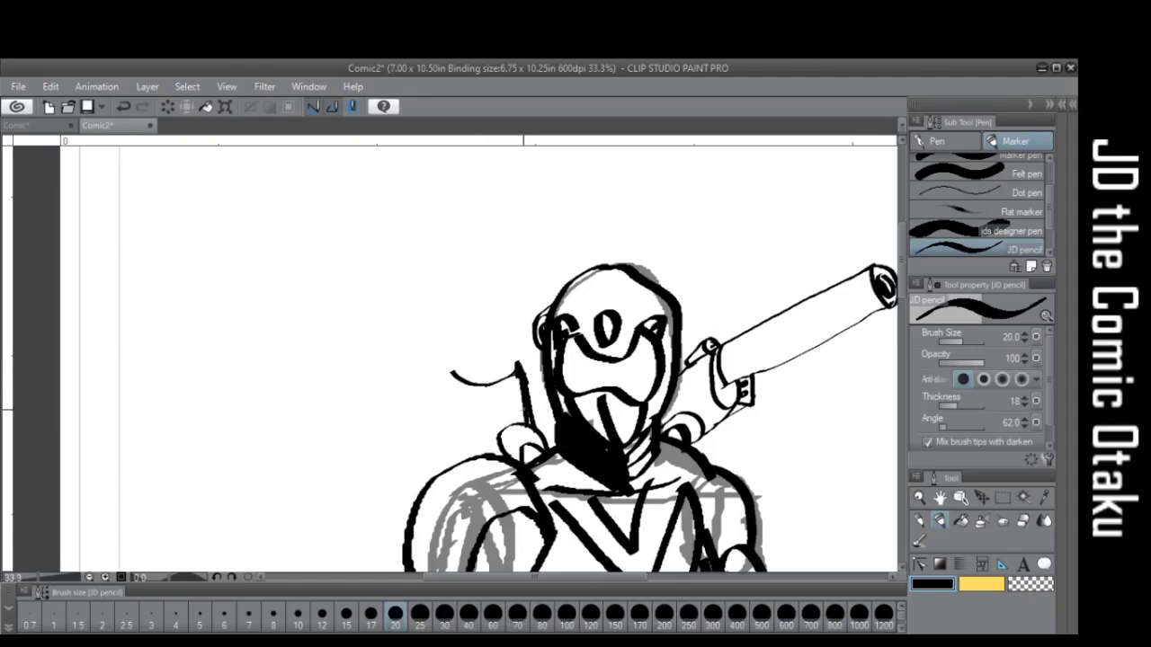
drag(451, 374, 457, 456)
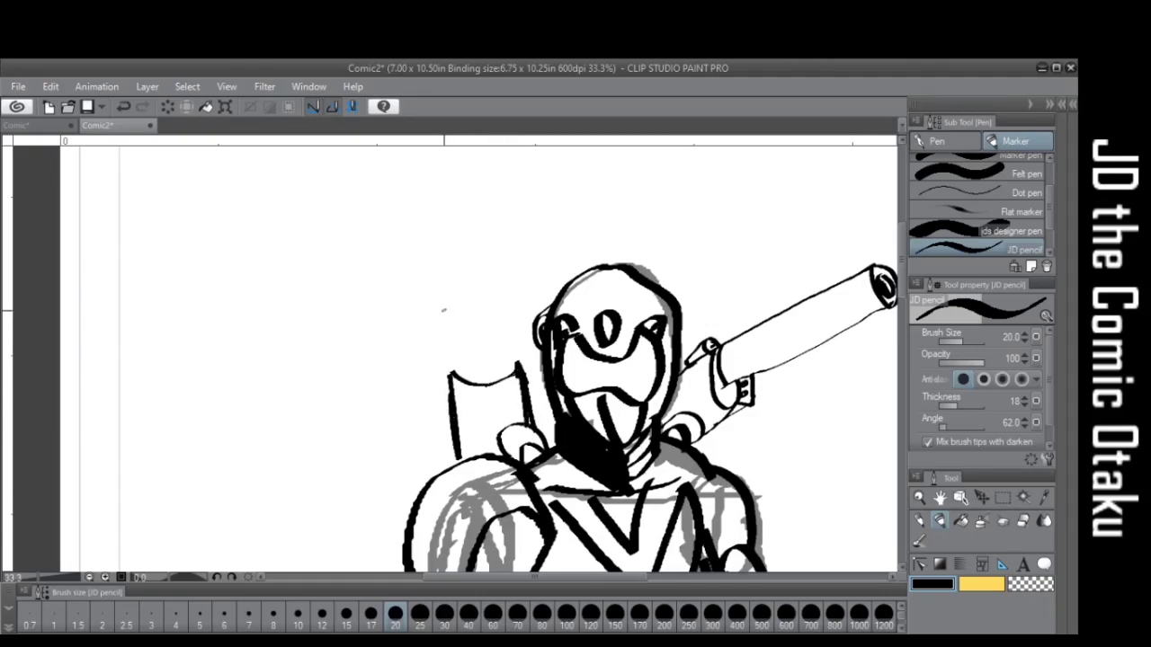
drag(461, 369, 442, 195)
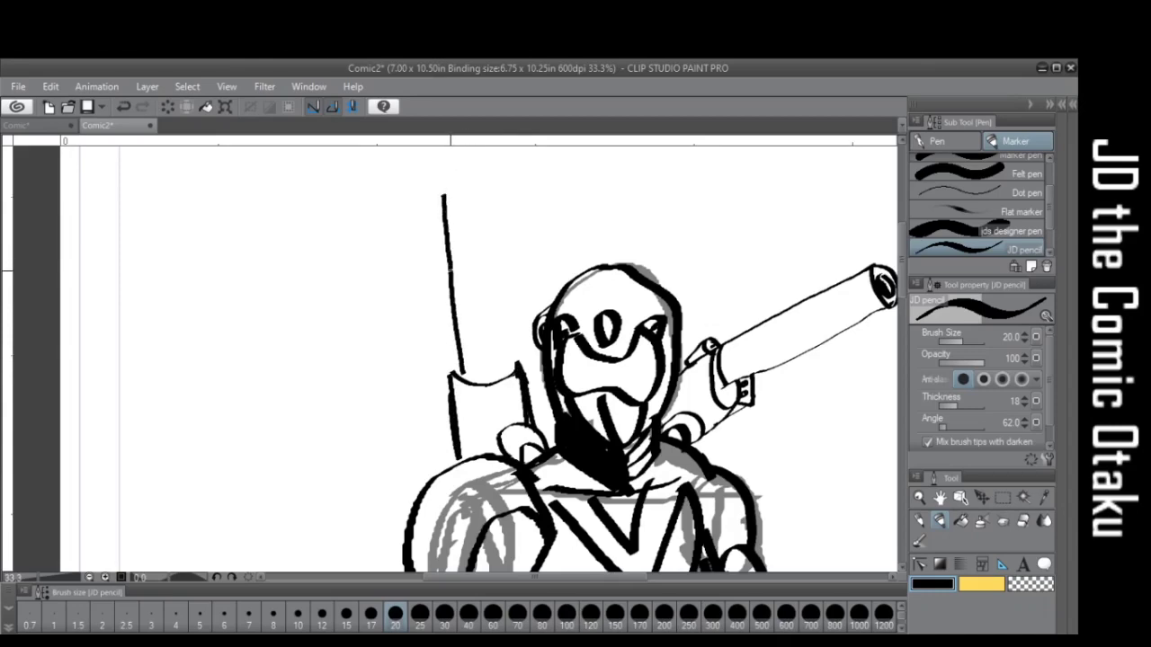
mouse_move(454, 274)
mouse_down()
mouse_move(498, 270)
mouse_move(452, 266)
mouse_move(500, 300)
mouse_move(508, 368)
mouse_move(460, 371)
mouse_up()
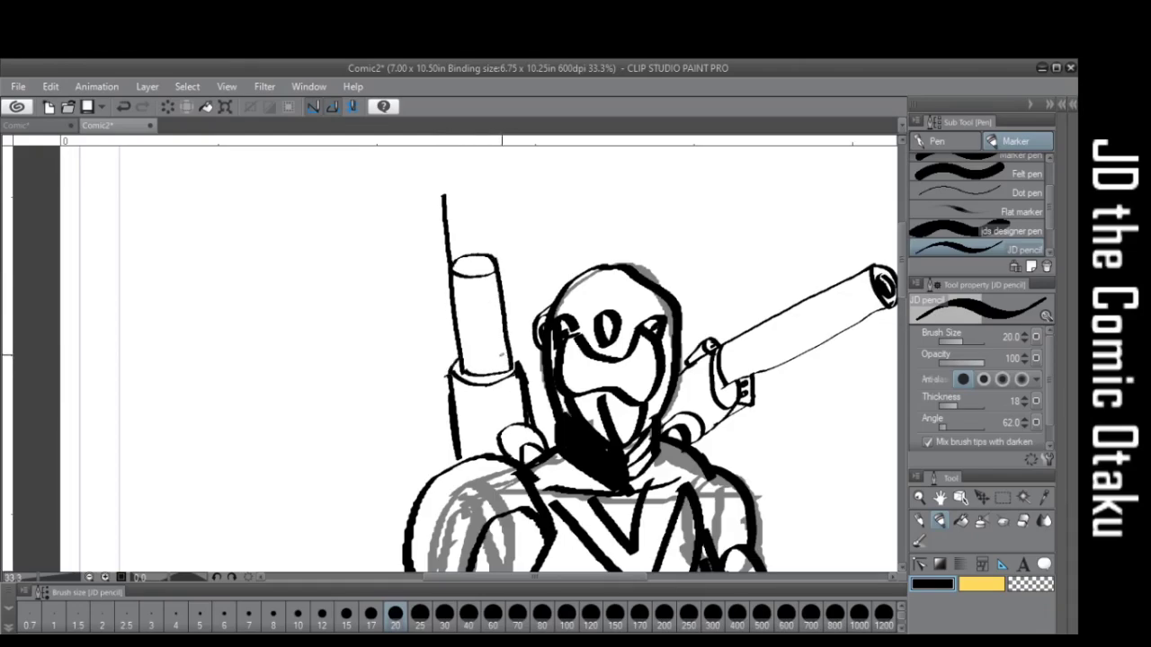
mouse_move(450, 286)
mouse_down()
mouse_move(498, 291)
mouse_move(477, 372)
mouse_move(489, 365)
mouse_up()
mouse_move(489, 300)
mouse_down()
mouse_move(500, 367)
mouse_move(500, 341)
mouse_up()
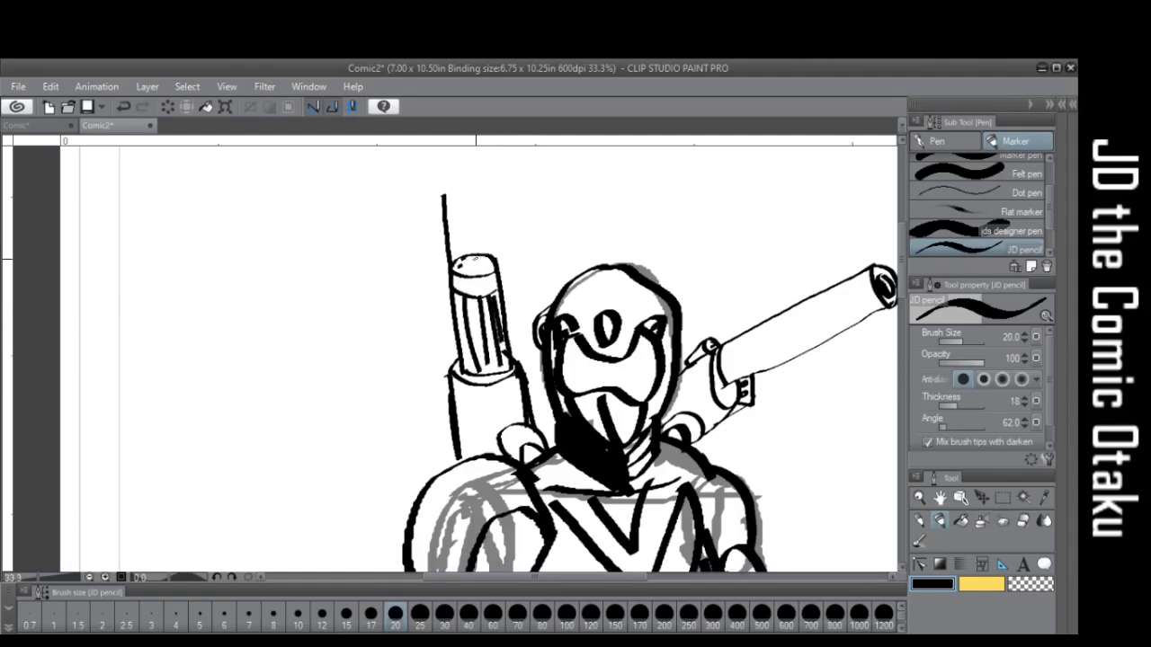
Draw a cluster of thin barrels on top of the slotted cylinder and erase the long line overshooting its outer edge
mouse_move(462, 232)
mouse_down()
mouse_move(456, 259)
mouse_move(469, 270)
mouse_up()
mouse_move(467, 241)
mouse_down()
mouse_move(463, 266)
mouse_move(478, 270)
mouse_up()
mouse_move(483, 239)
mouse_down()
mouse_move(477, 254)
mouse_move(473, 226)
mouse_up()
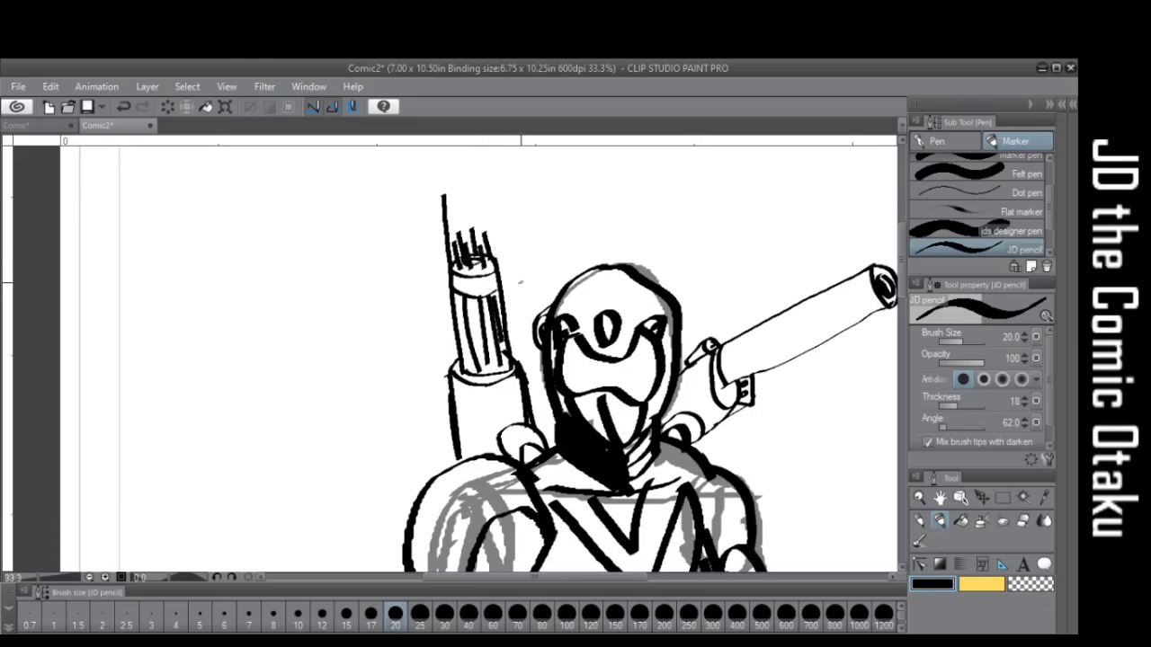
key(e)
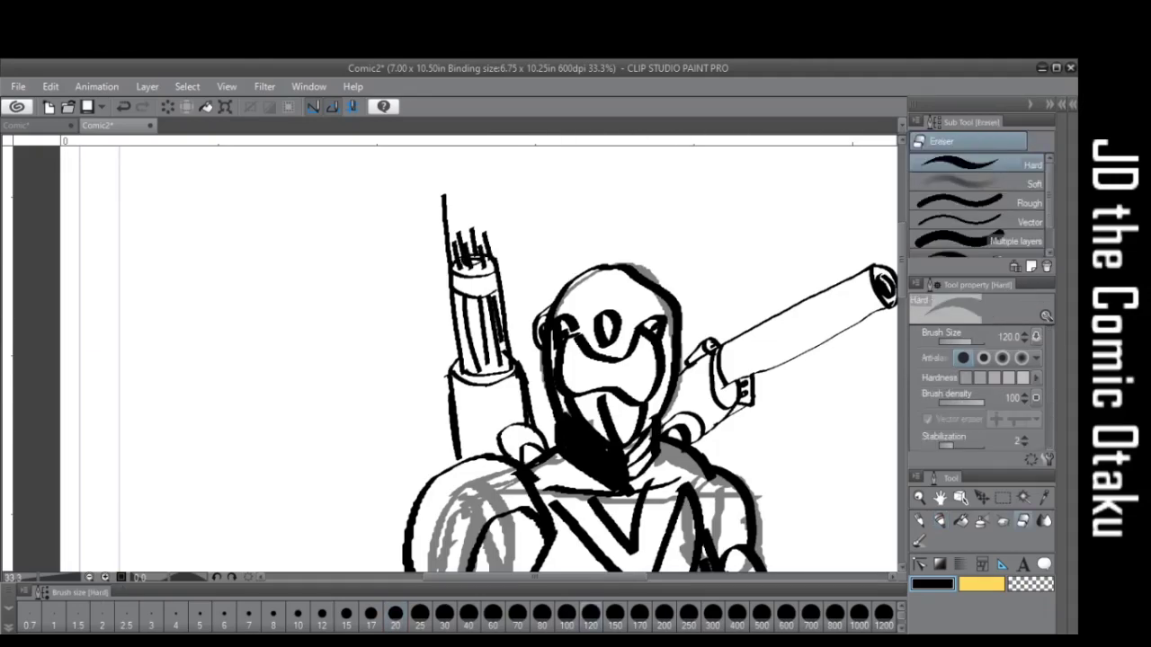
mouse_move(452, 188)
mouse_down()
mouse_move(431, 188)
mouse_move(436, 259)
mouse_up()
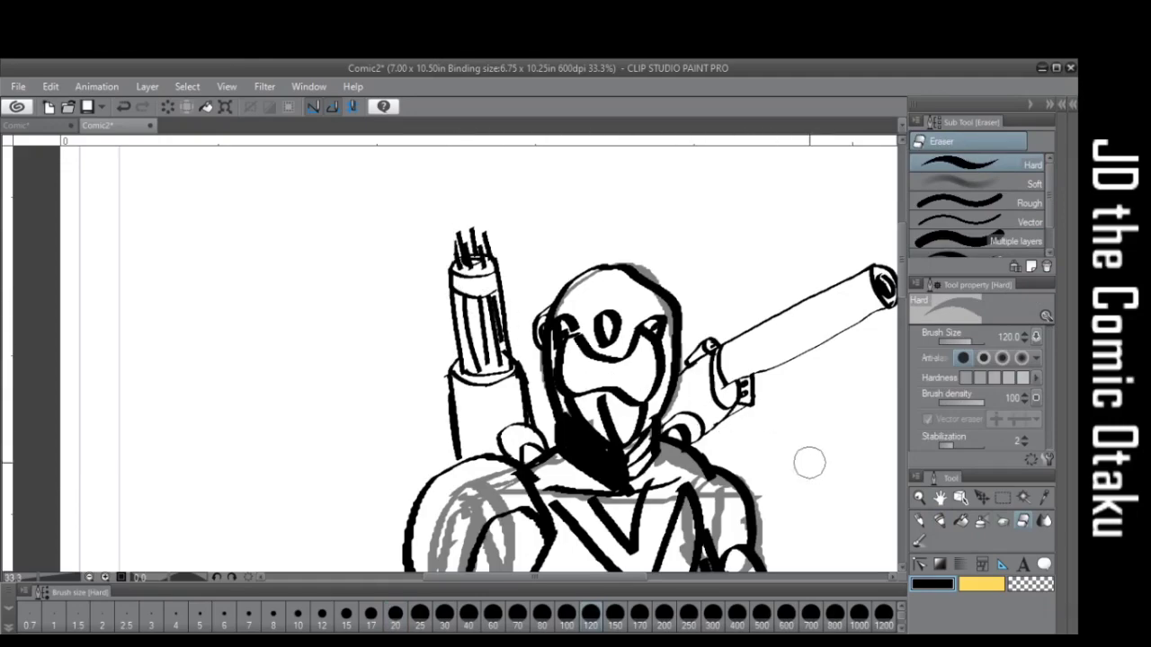
Draw a riveted box with vertical ribs on the housing's outer side and a small block on its inner side
key(p)
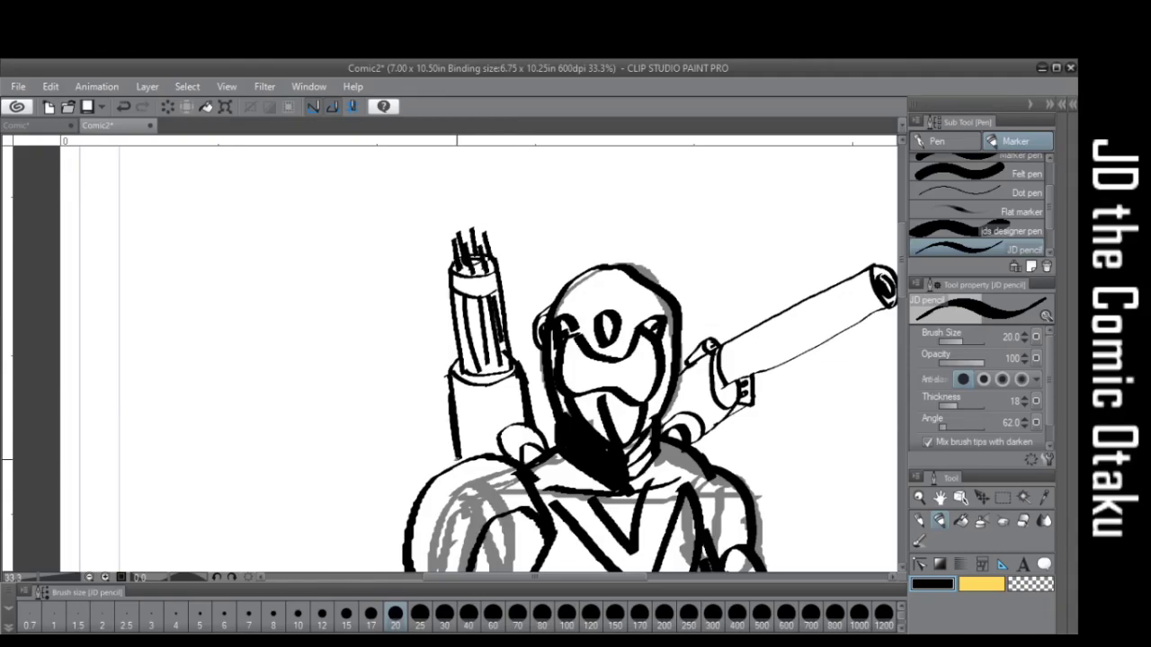
mouse_move(449, 388)
mouse_down()
mouse_move(426, 389)
mouse_move(420, 365)
mouse_move(457, 357)
mouse_move(434, 449)
mouse_move(455, 455)
mouse_up()
mouse_move(436, 389)
mouse_down()
mouse_move(440, 357)
mouse_move(431, 382)
mouse_move(445, 380)
mouse_move(444, 451)
mouse_up()
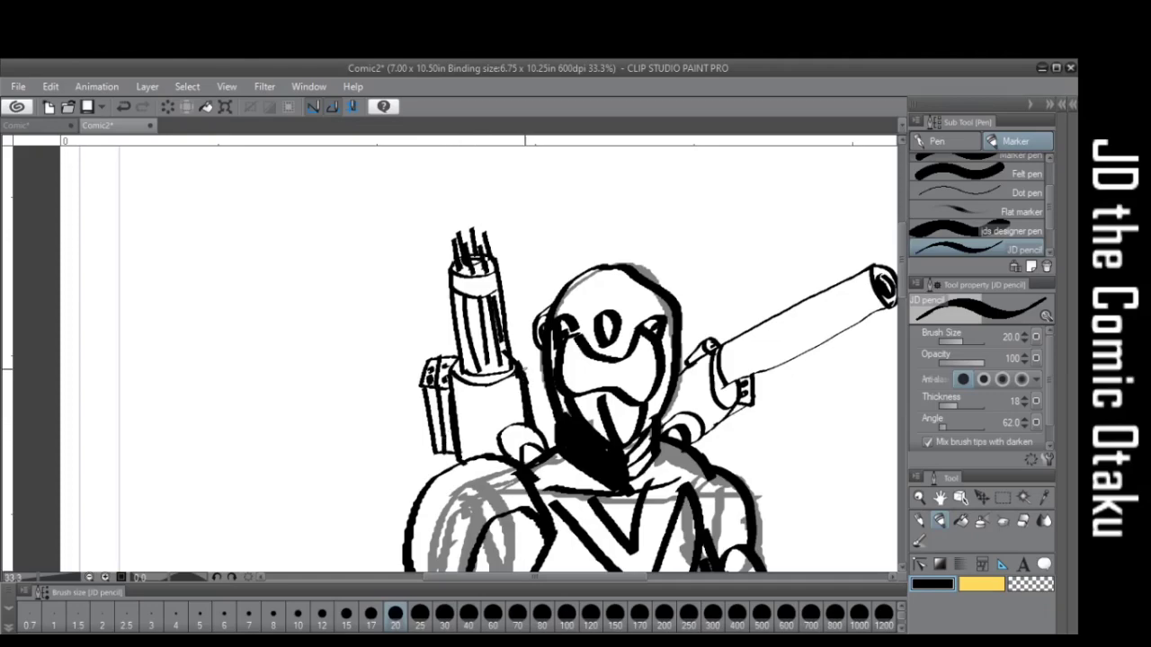
mouse_move(521, 370)
mouse_down()
mouse_move(524, 339)
mouse_move(509, 350)
mouse_move(523, 352)
mouse_move(530, 410)
mouse_up()
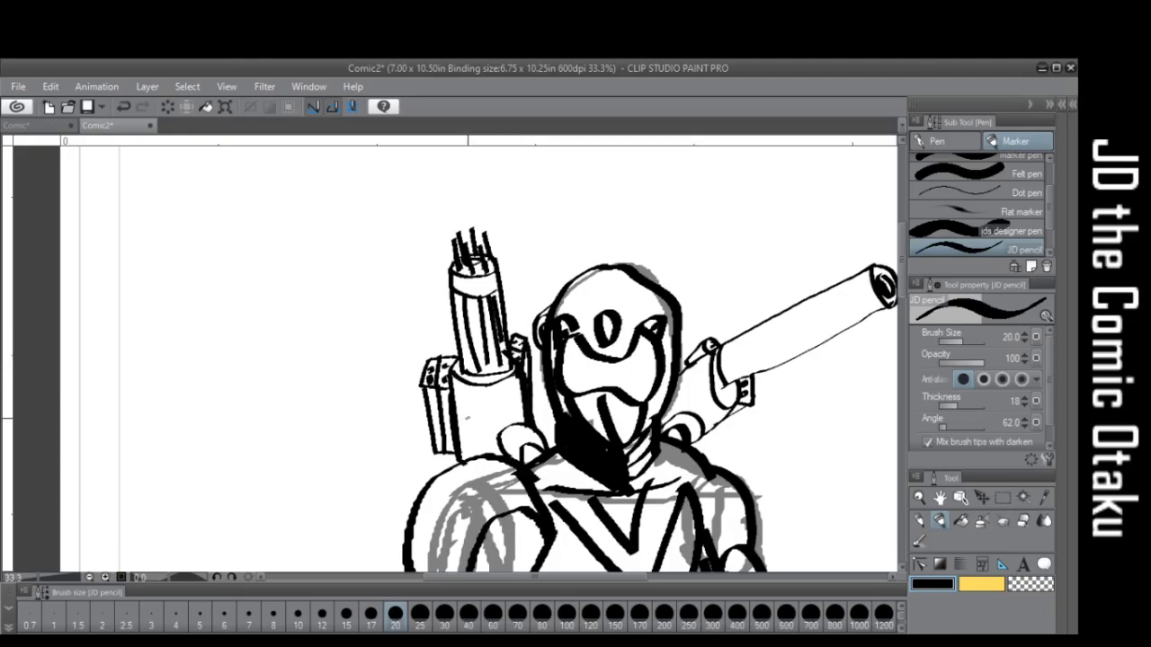
Draw a dark, textured feed belt curving from the housing down behind the near shoulder, clearing overlapping lines with transparent colour
drag(449, 430, 444, 471)
drag(467, 411, 458, 449)
key(c)
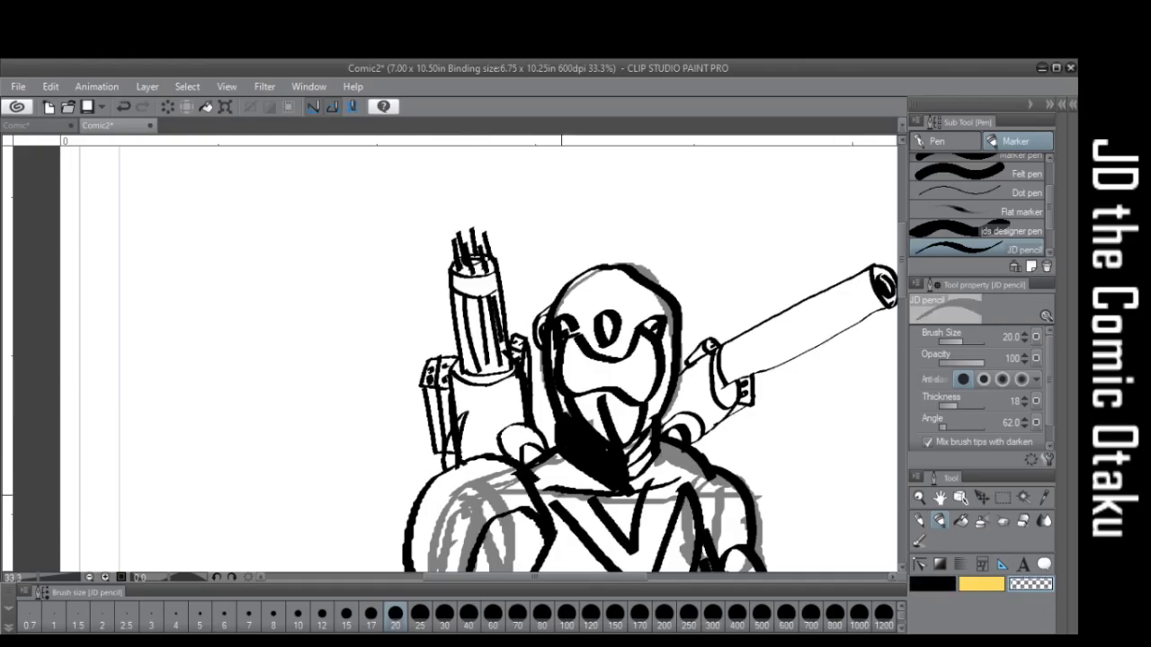
drag(453, 430, 456, 447)
key(c)
drag(462, 408, 448, 456)
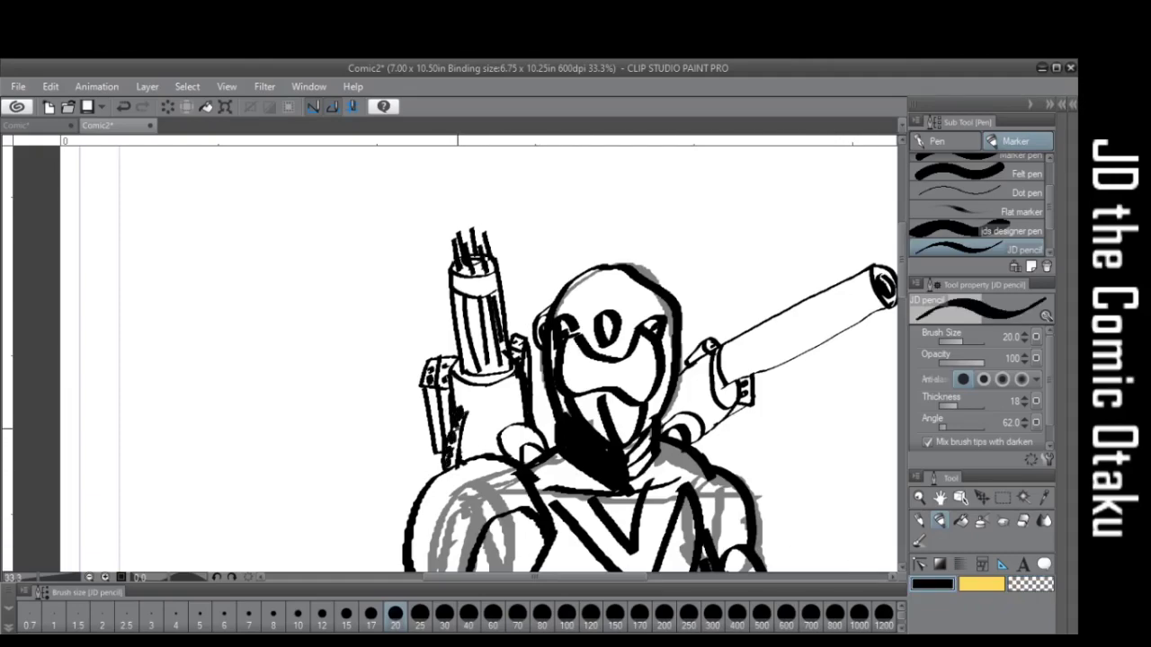
drag(458, 408, 461, 458)
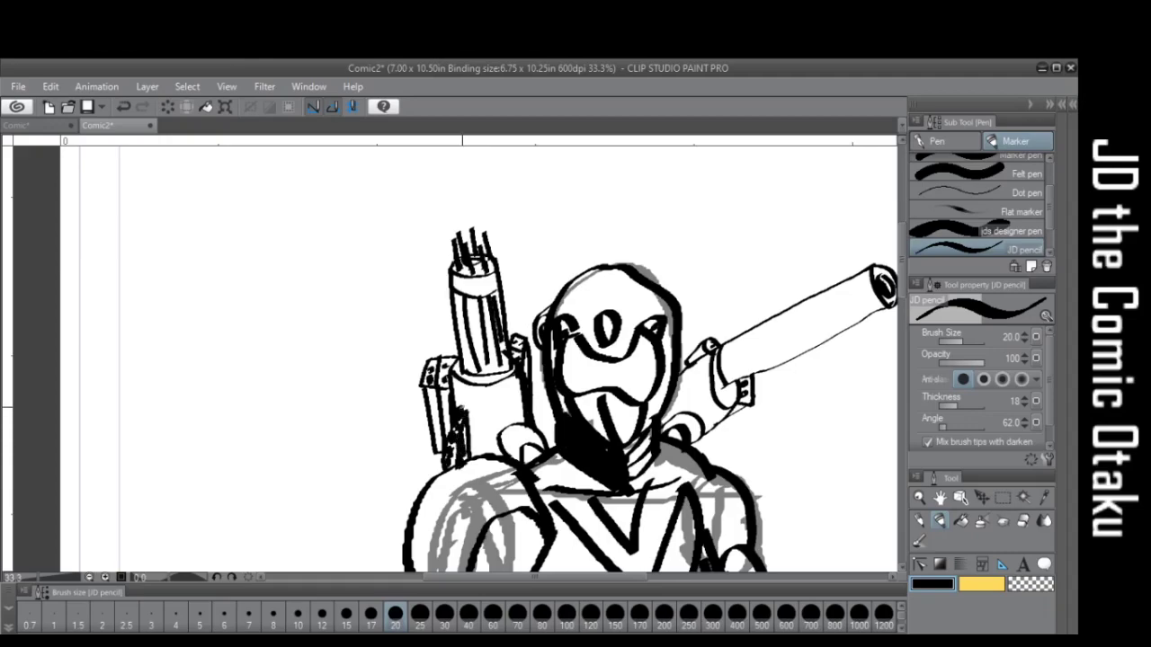
drag(460, 407, 477, 458)
Draw a curved inner contour line on the far shoulder, following its outer edge
scroll(500, 428, down, 7)
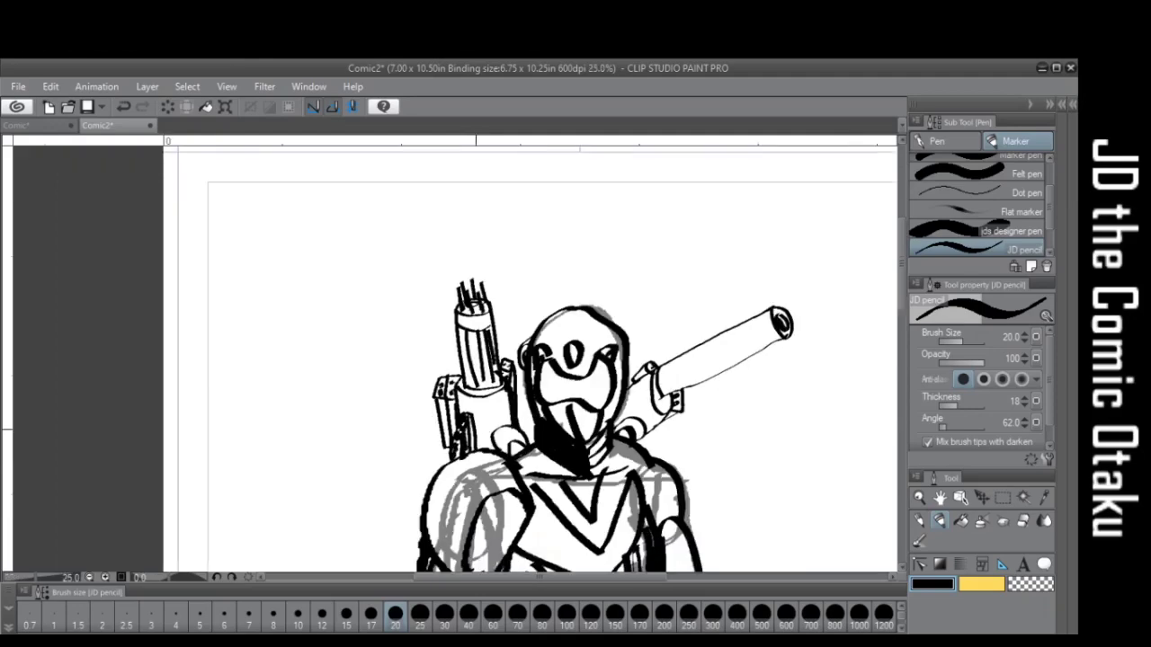
scroll(543, 460, up, 2)
scroll(543, 459, up, 4)
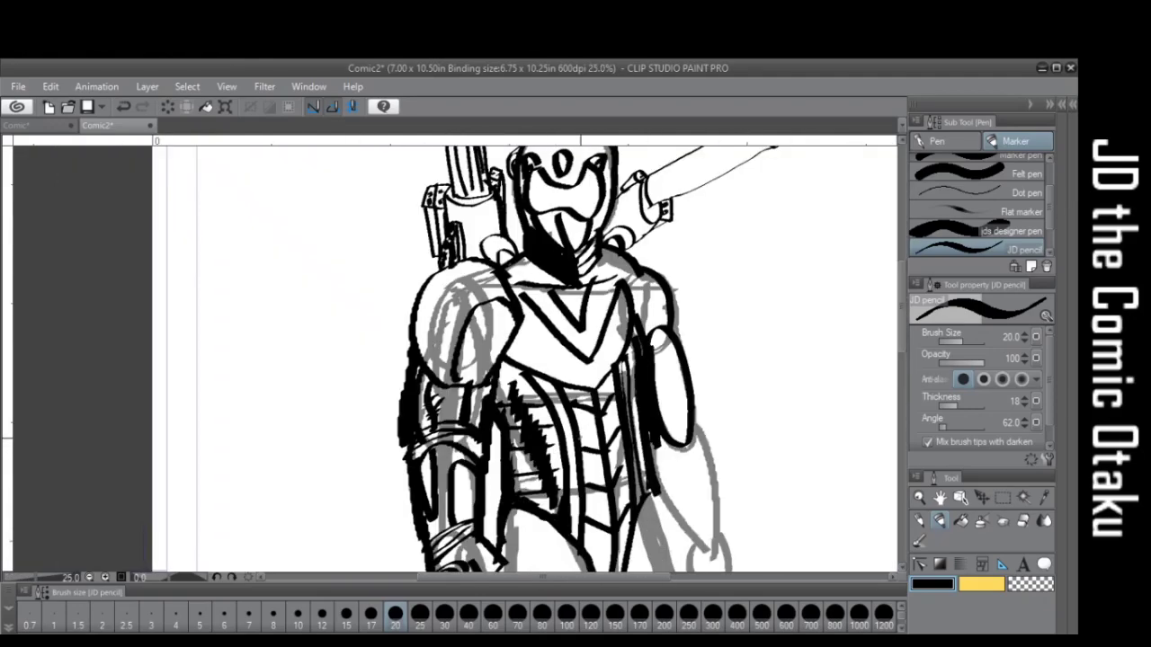
scroll(607, 297, up, 4)
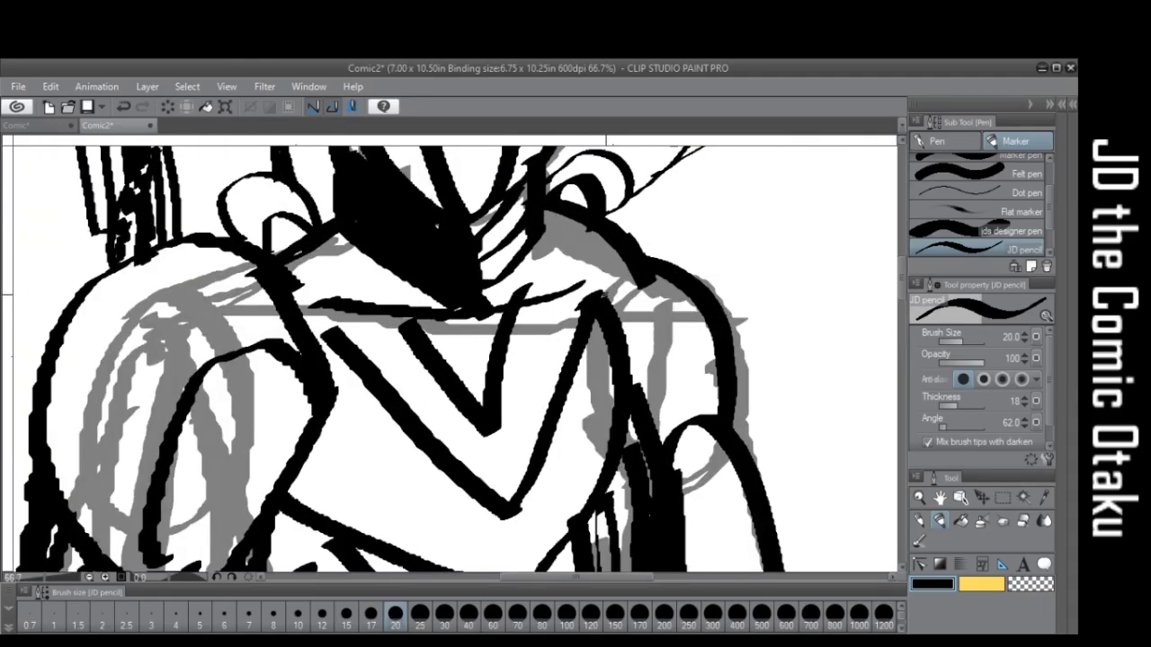
mouse_move(621, 273)
mouse_down()
mouse_move(619, 313)
mouse_move(617, 276)
mouse_move(636, 278)
mouse_move(646, 318)
mouse_move(666, 323)
mouse_move(708, 419)
mouse_up()
scroll(709, 419, down, 8)
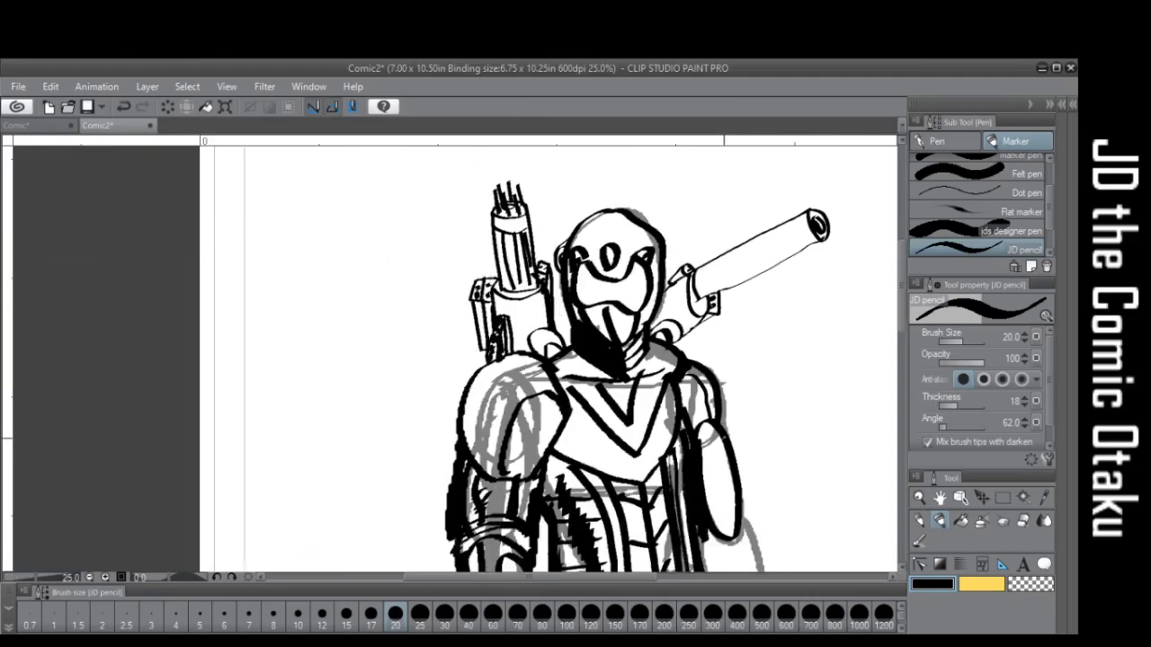
Draw an angular armour panel line down the near thigh and a curved line across its upper part
scroll(730, 548, down, 2)
scroll(730, 549, up, 8)
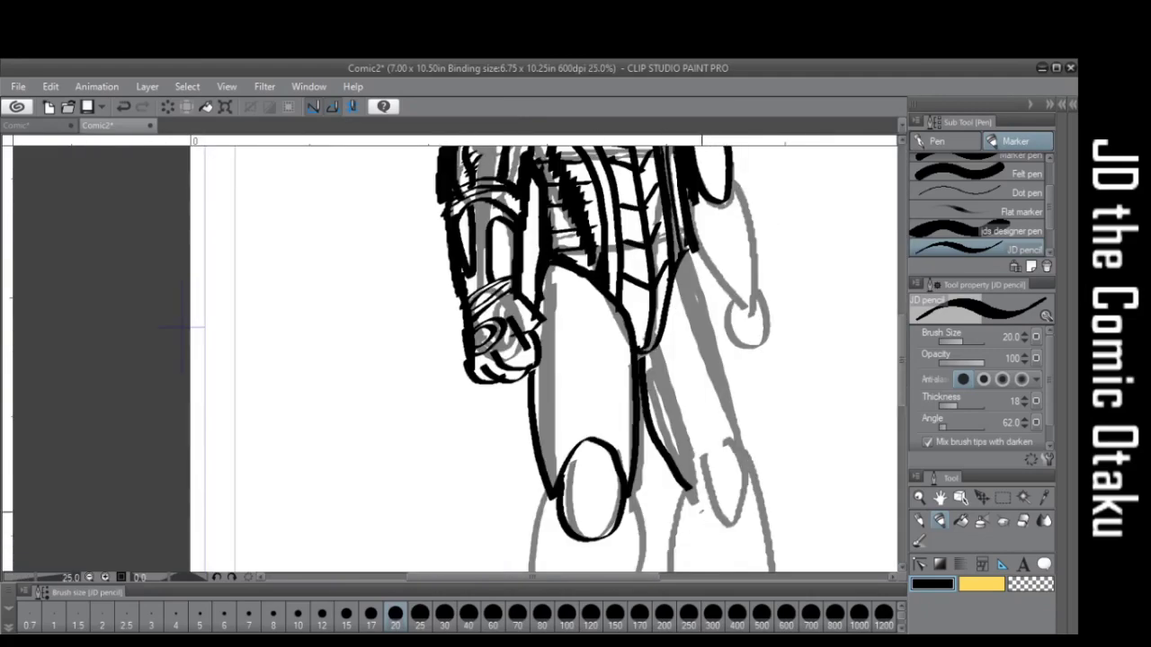
mouse_move(588, 240)
mouse_down()
mouse_move(576, 348)
mouse_move(507, 373)
mouse_move(502, 417)
mouse_move(481, 381)
mouse_up()
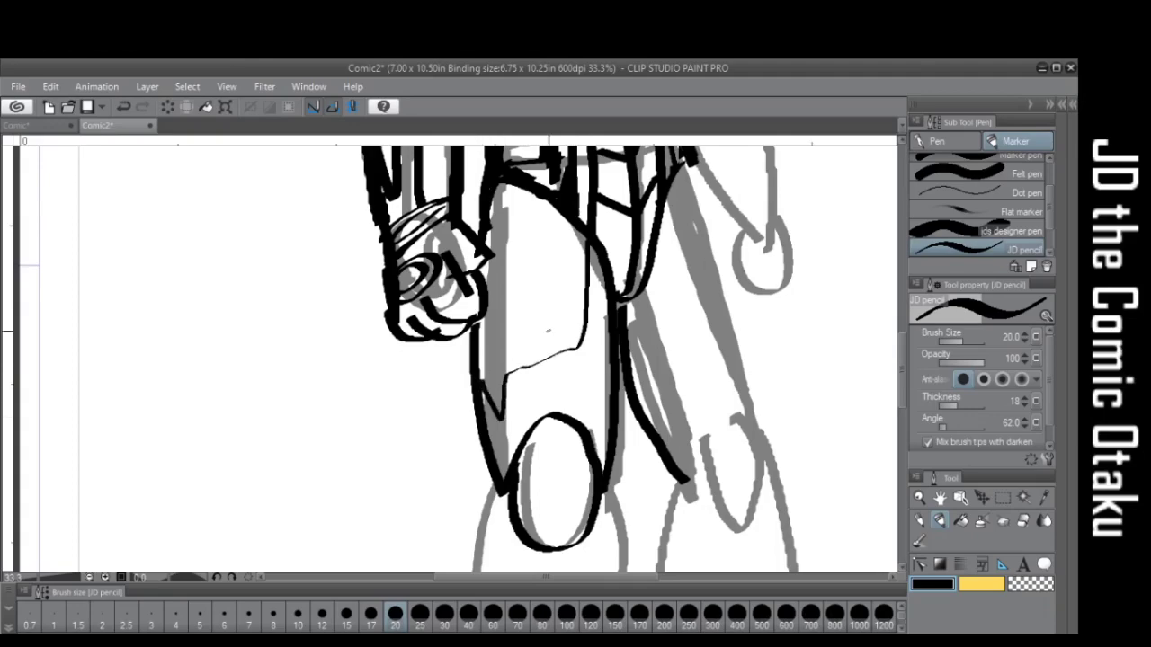
scroll(547, 325, down, 1)
scroll(517, 241, up, 1)
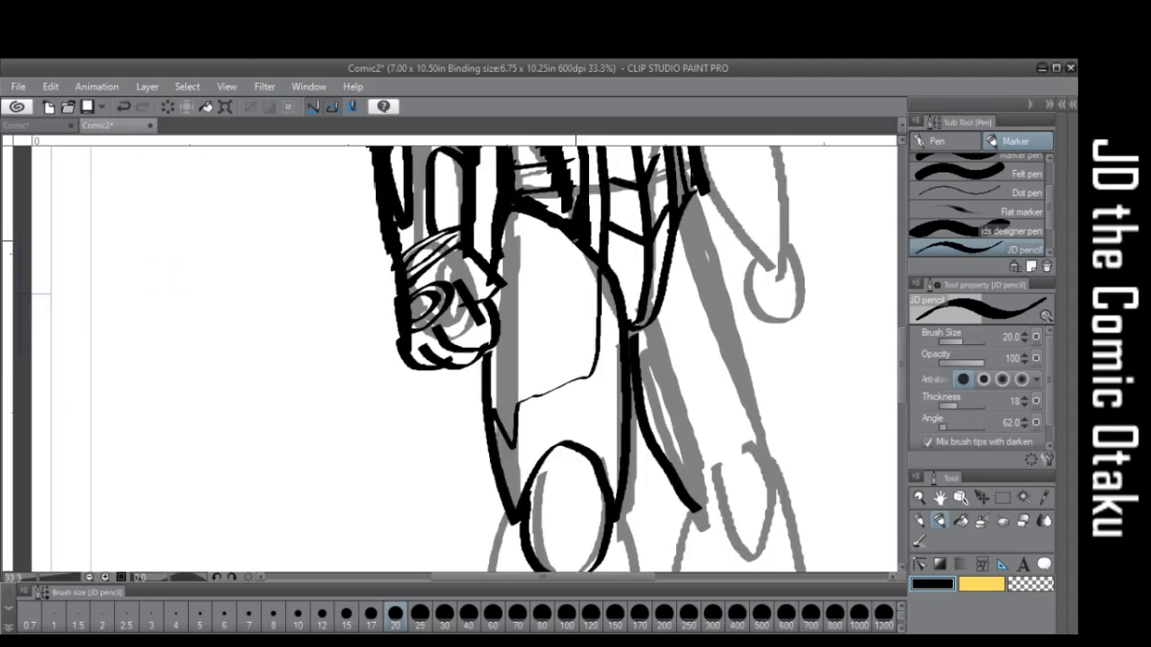
mouse_move(579, 241)
mouse_down()
mouse_move(562, 302)
mouse_move(509, 320)
mouse_move(491, 312)
mouse_up()
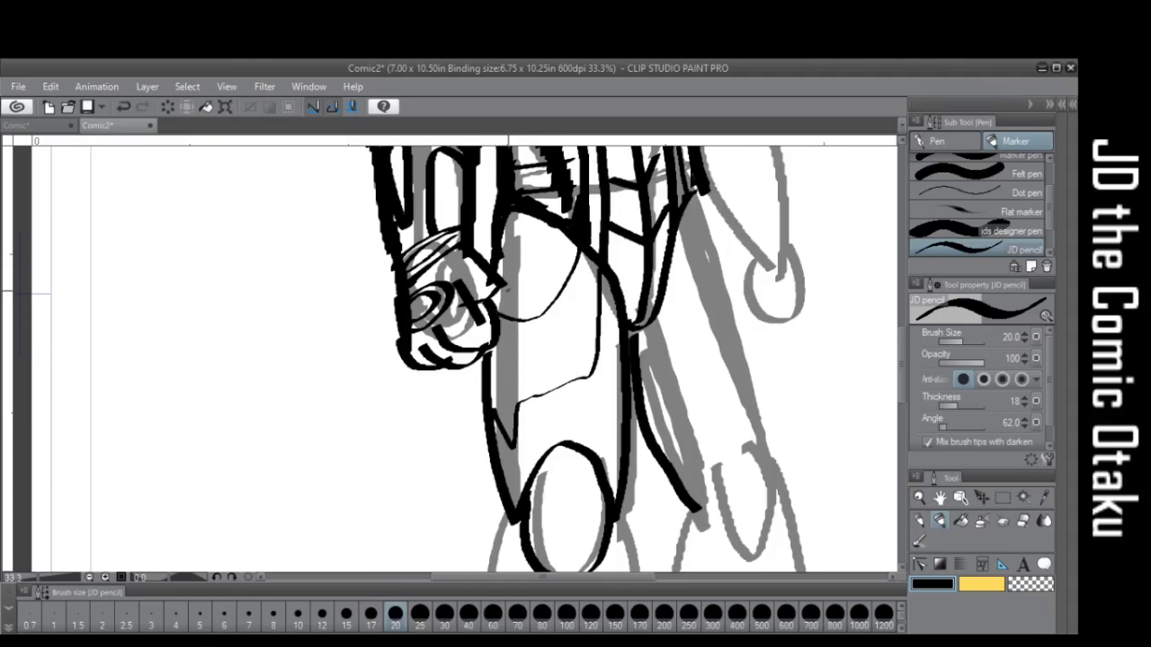
Set the JD pencil's brush size to 30 and outline both sides of the near lower leg from knee to ankle
scroll(576, 313, down, 3)
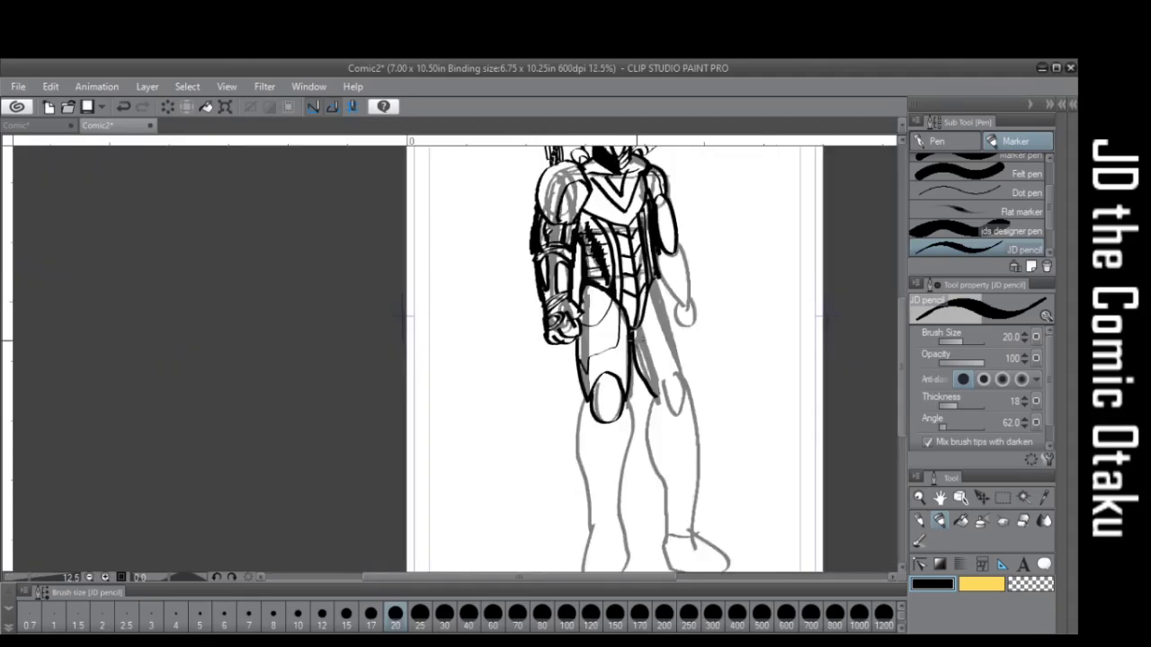
key(bracketright)
key(bracketright)
mouse_move(582, 406)
mouse_down()
mouse_move(574, 460)
mouse_move(590, 532)
mouse_up()
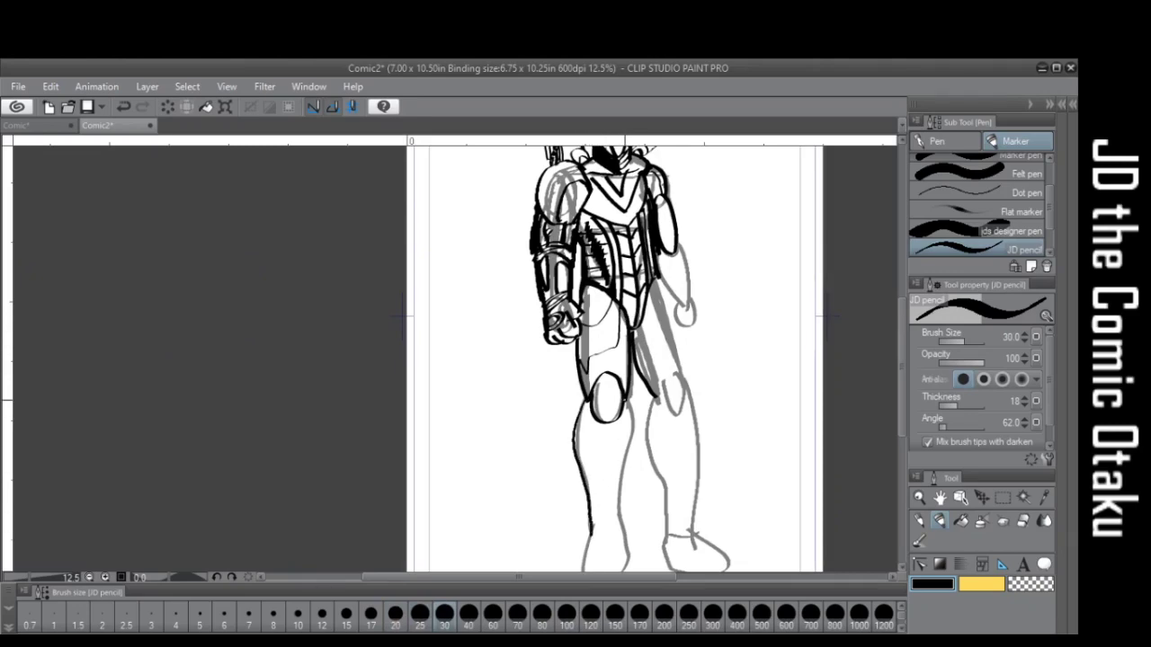
drag(632, 401, 620, 524)
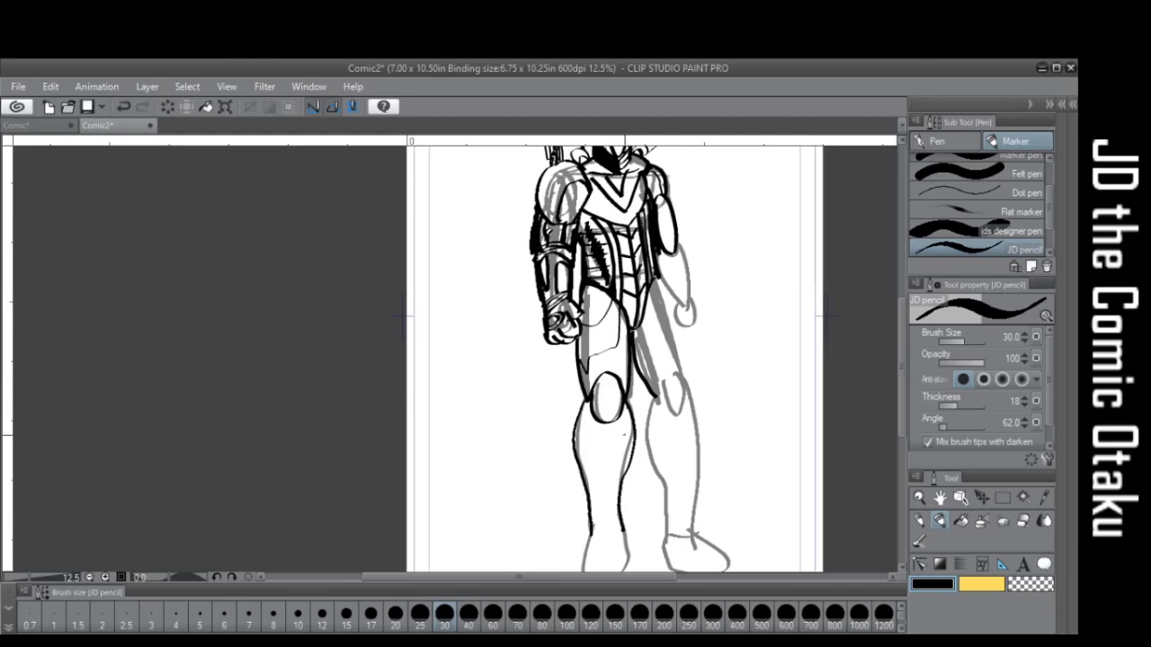
Outline the near foot with a curved toe line, and erase the overlapping inner contour and arc around the ankle
scroll(635, 421, down, 1)
scroll(655, 508, up, 2)
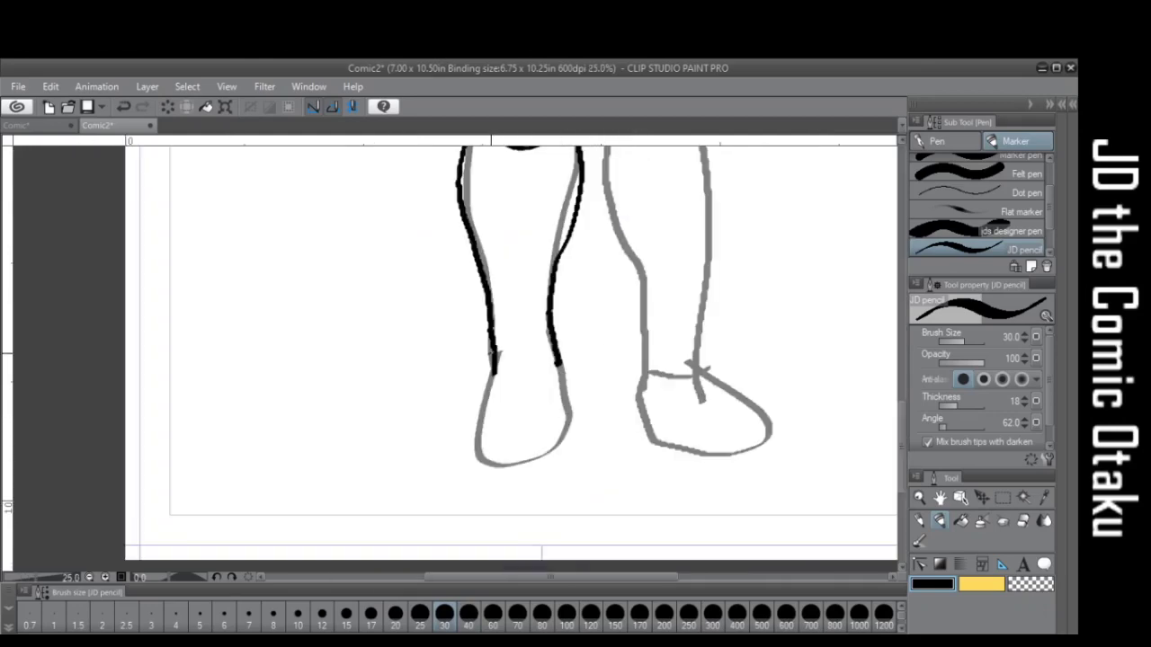
mouse_move(491, 338)
mouse_down()
mouse_move(519, 318)
mouse_move(558, 358)
mouse_up()
mouse_move(492, 341)
mouse_down()
mouse_move(455, 471)
mouse_move(545, 451)
mouse_move(566, 396)
mouse_move(551, 352)
mouse_up()
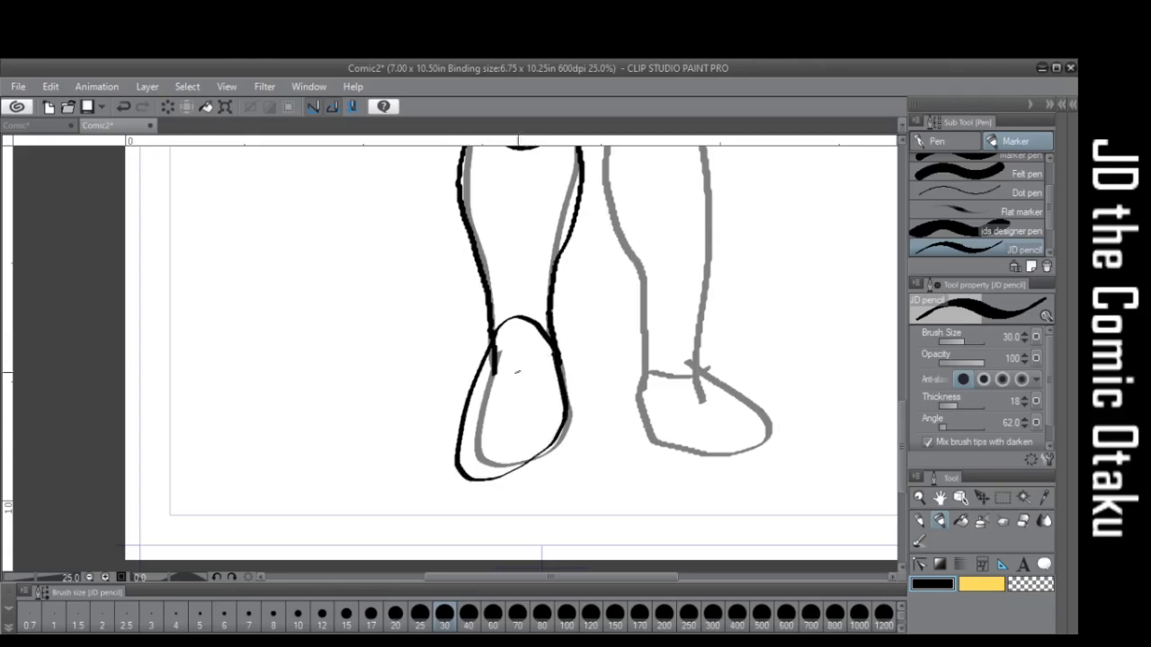
mouse_move(459, 451)
mouse_down()
mouse_move(514, 448)
mouse_move(540, 413)
mouse_move(541, 387)
mouse_move(520, 347)
mouse_move(491, 334)
mouse_up()
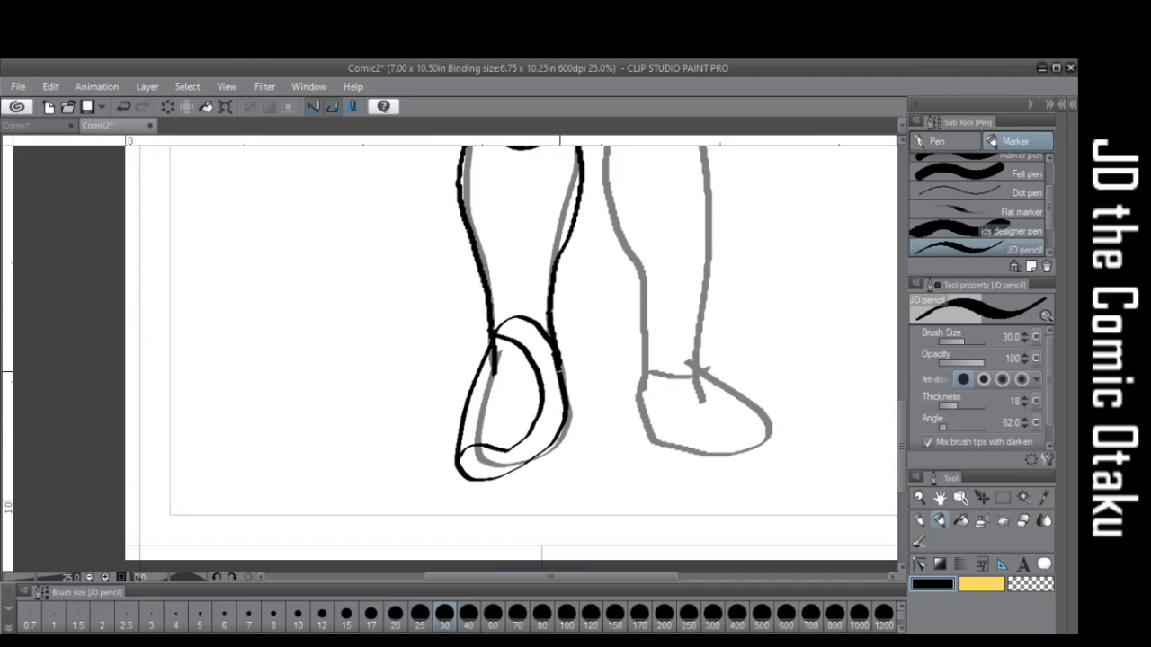
drag(546, 401, 563, 388)
key(e)
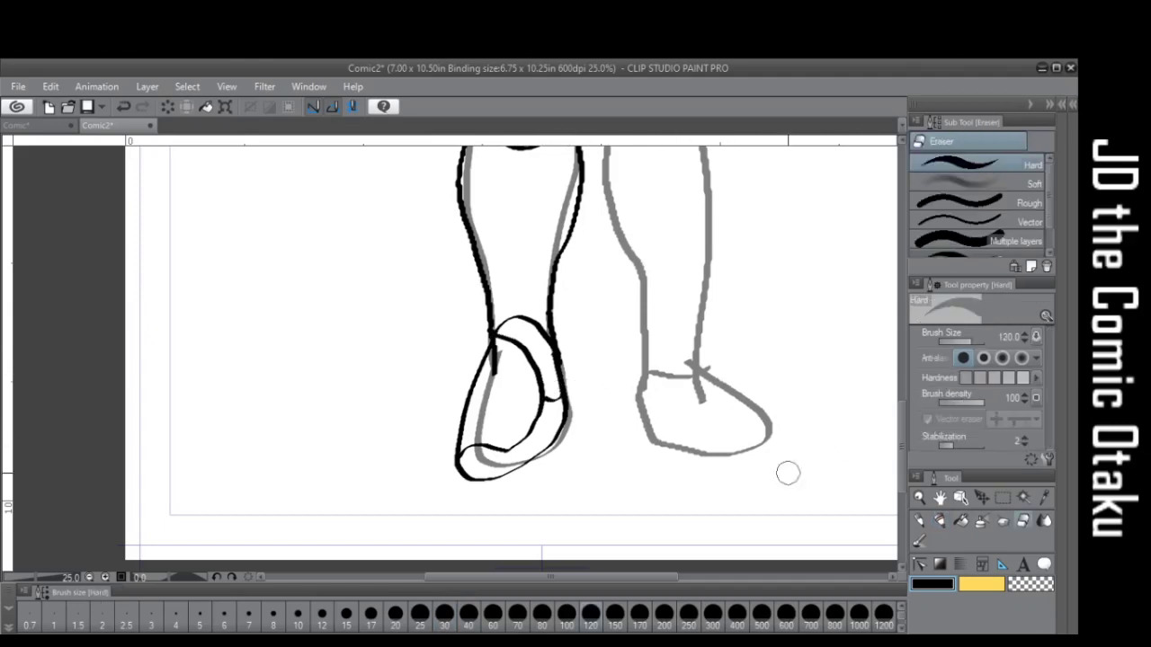
mouse_move(521, 336)
mouse_down()
mouse_move(506, 369)
mouse_move(536, 345)
mouse_move(546, 410)
mouse_move(534, 347)
mouse_up()
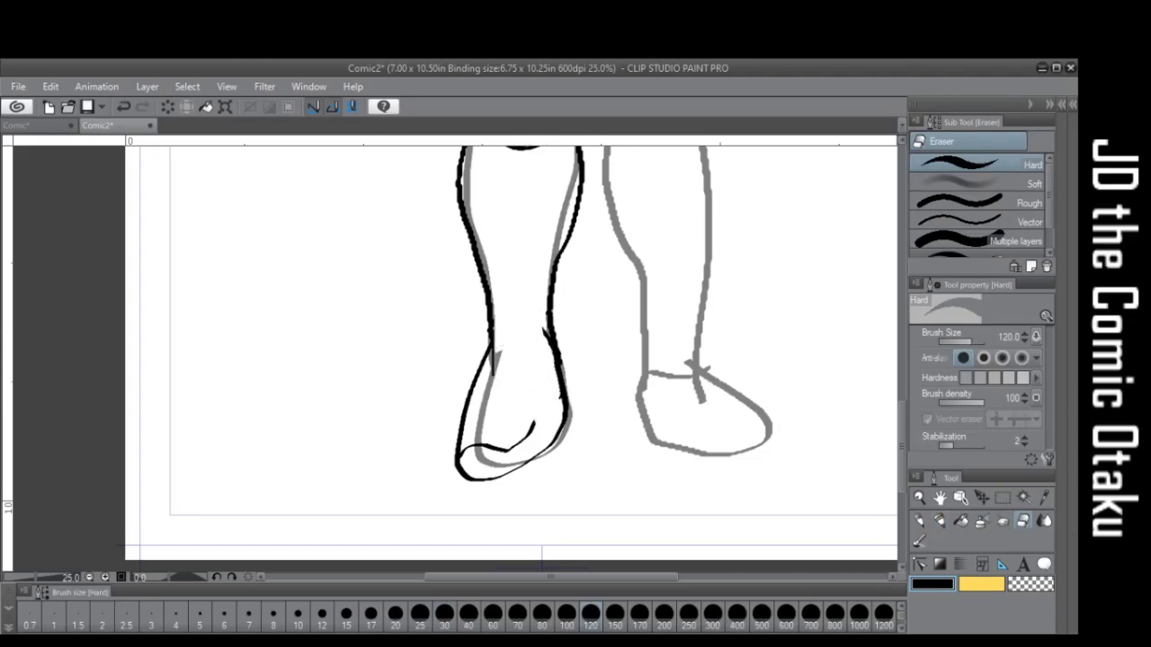
Draw a rounded instep plate on the near foot with a thick dark lower edge, plus small ankle and heel pieces beside it
key(p)
mouse_move(494, 348)
mouse_down()
mouse_move(532, 344)
mouse_move(552, 376)
mouse_move(556, 404)
mouse_move(506, 451)
mouse_up()
mouse_move(551, 407)
mouse_down()
mouse_move(534, 421)
mouse_move(547, 410)
mouse_up()
mouse_move(539, 354)
mouse_down()
mouse_move(548, 315)
mouse_move(547, 324)
mouse_move(510, 305)
mouse_move(505, 359)
mouse_up()
scroll(547, 326, down, 2)
scroll(519, 324, up, 3)
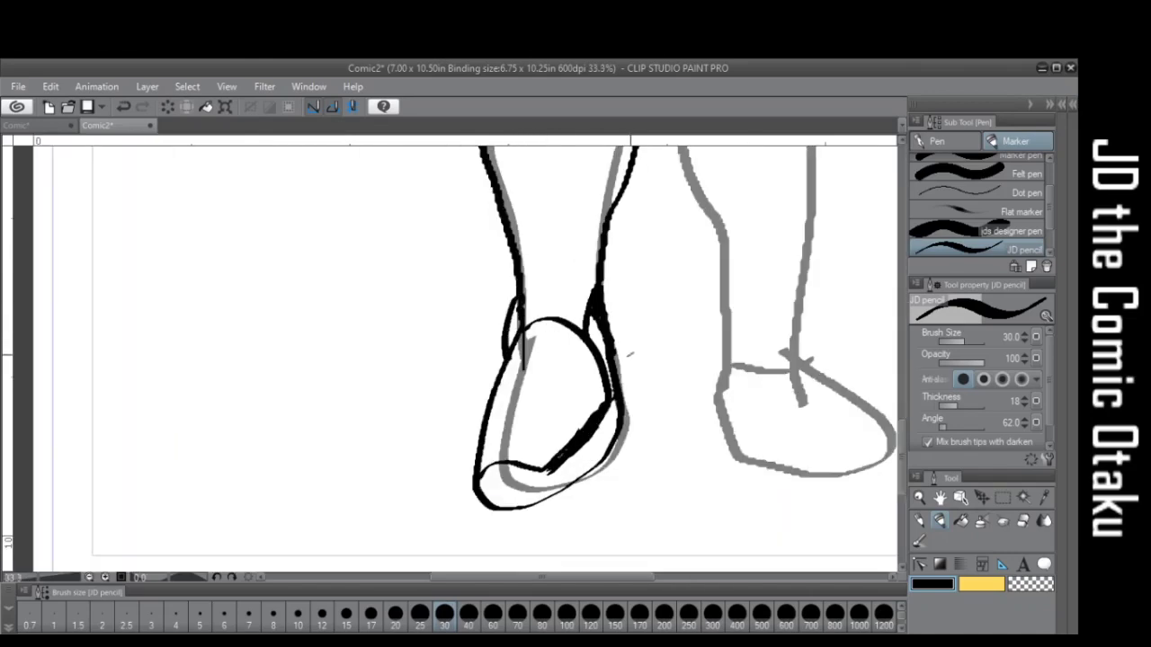
mouse_move(615, 338)
mouse_down()
mouse_move(639, 394)
mouse_move(622, 424)
mouse_up()
Draw a V-shaped shin plate below the near knee with a vertical line down its centre
key(ctrl+0)
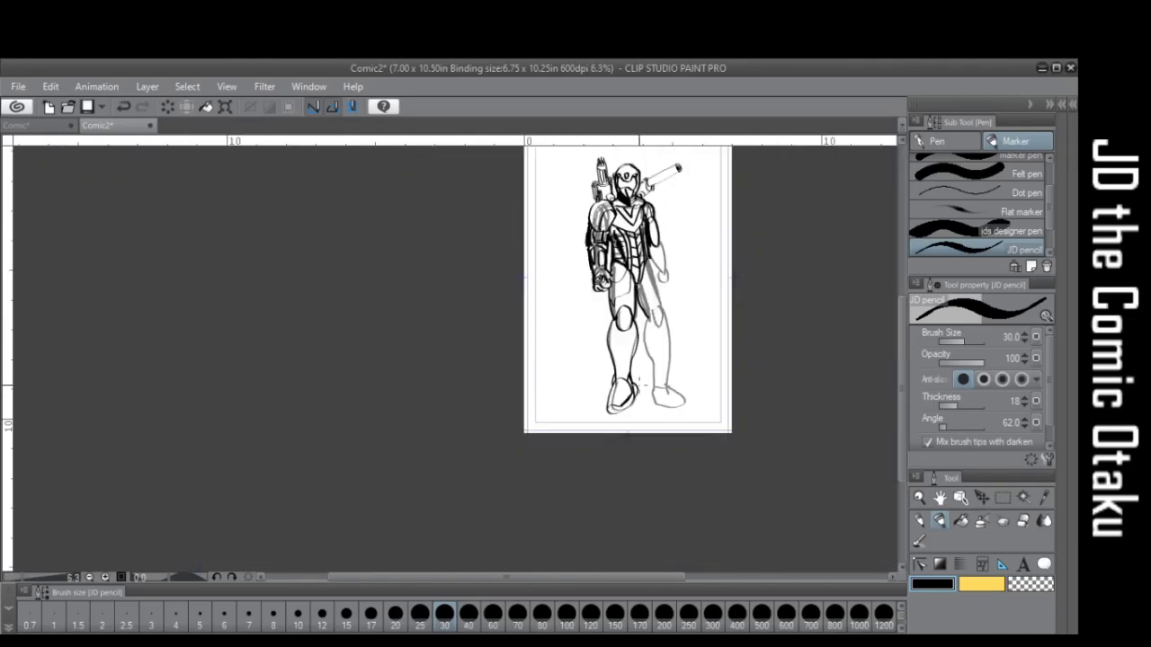
scroll(635, 384, up, 4)
scroll(593, 426, down, 3)
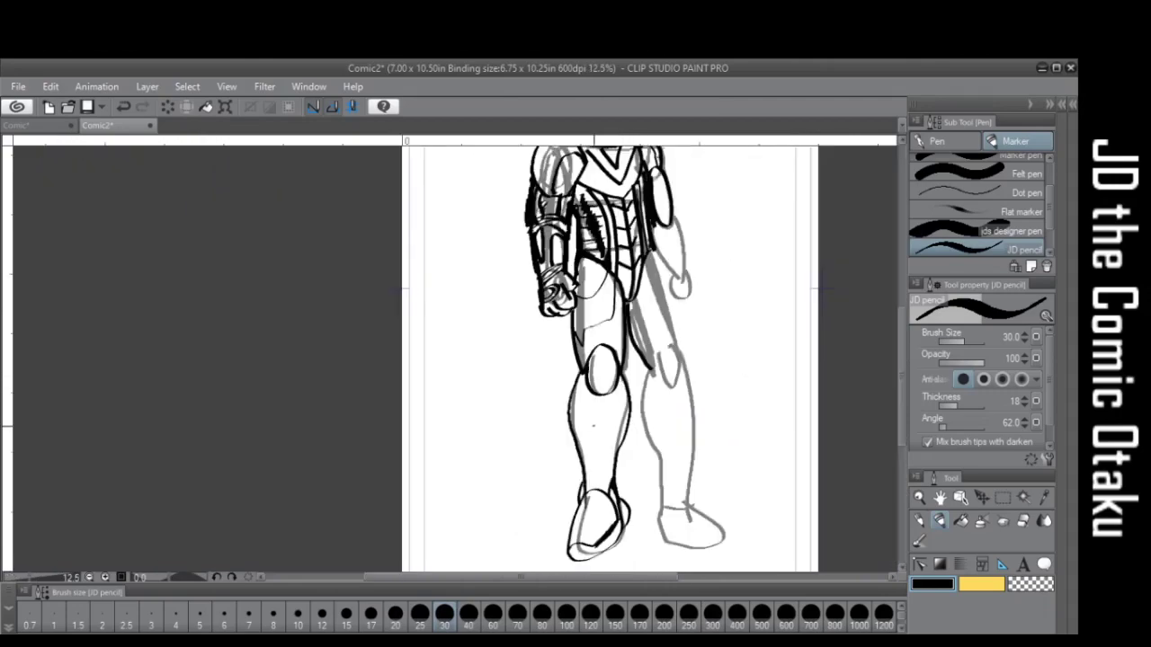
scroll(594, 425, up, 2)
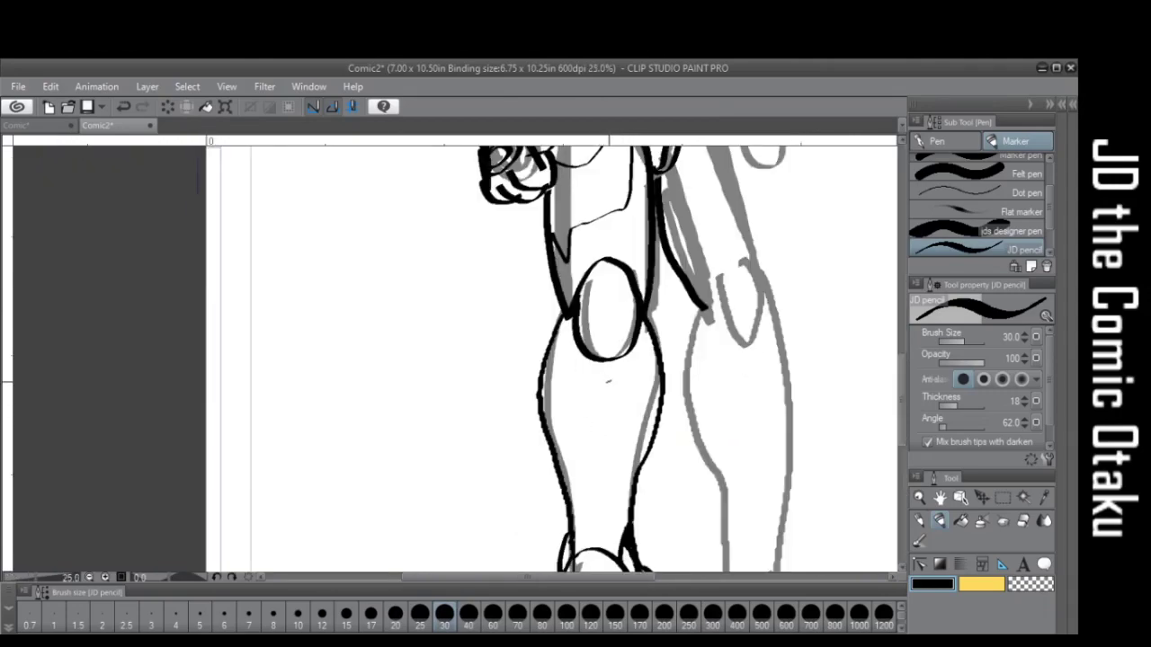
mouse_move(546, 362)
mouse_down()
mouse_move(597, 503)
mouse_move(654, 344)
mouse_up()
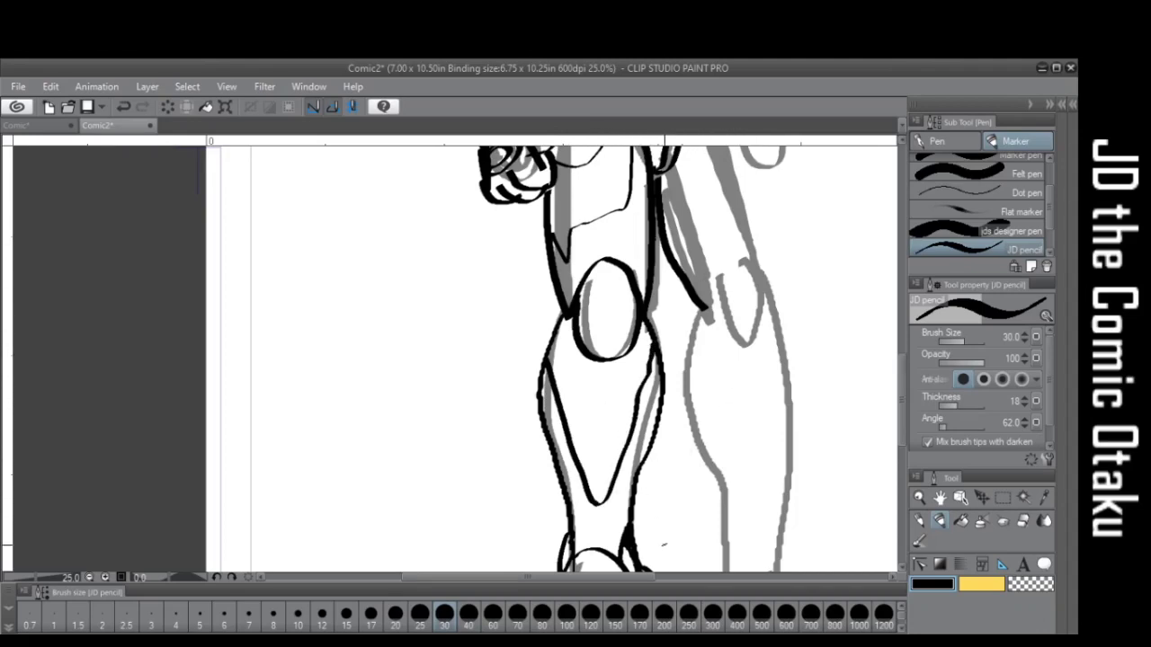
drag(642, 578, 669, 577)
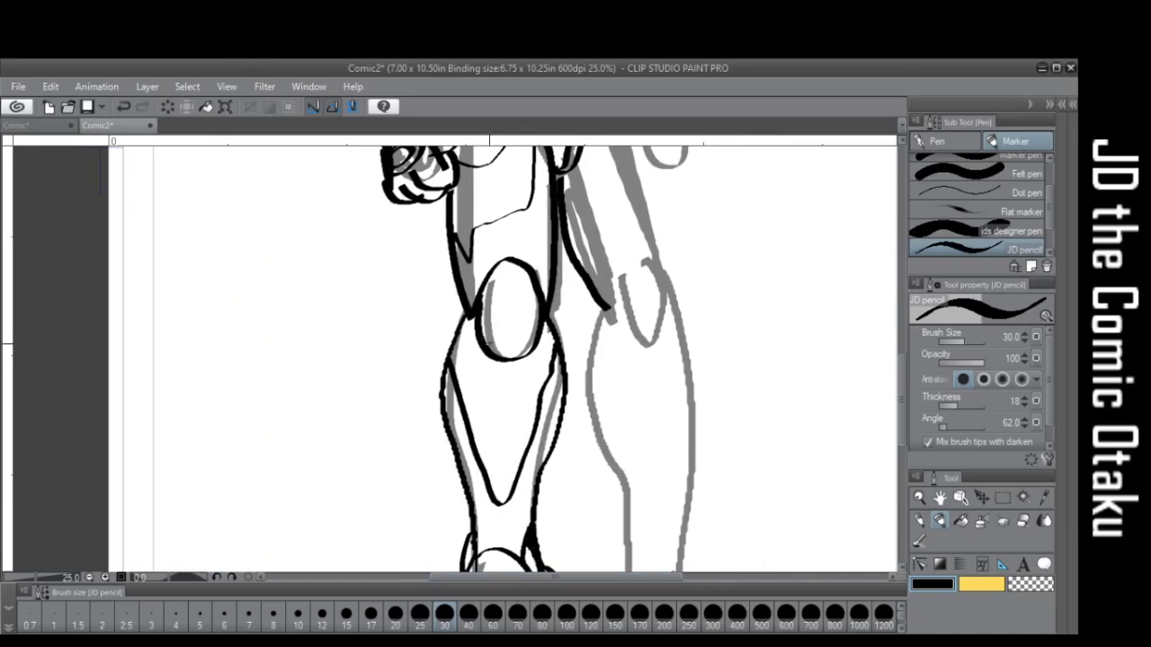
drag(501, 356, 502, 503)
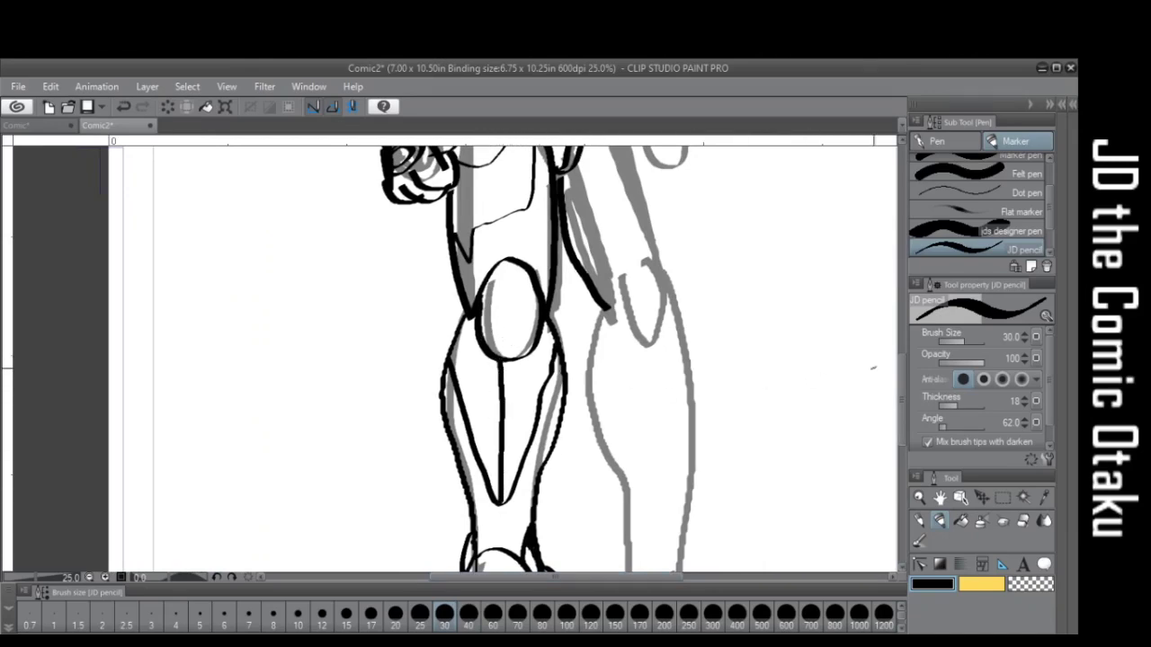
Draw two vertical lines from the lower sides of the near shin plate down to the top of the foot
scroll(890, 374, down, 5)
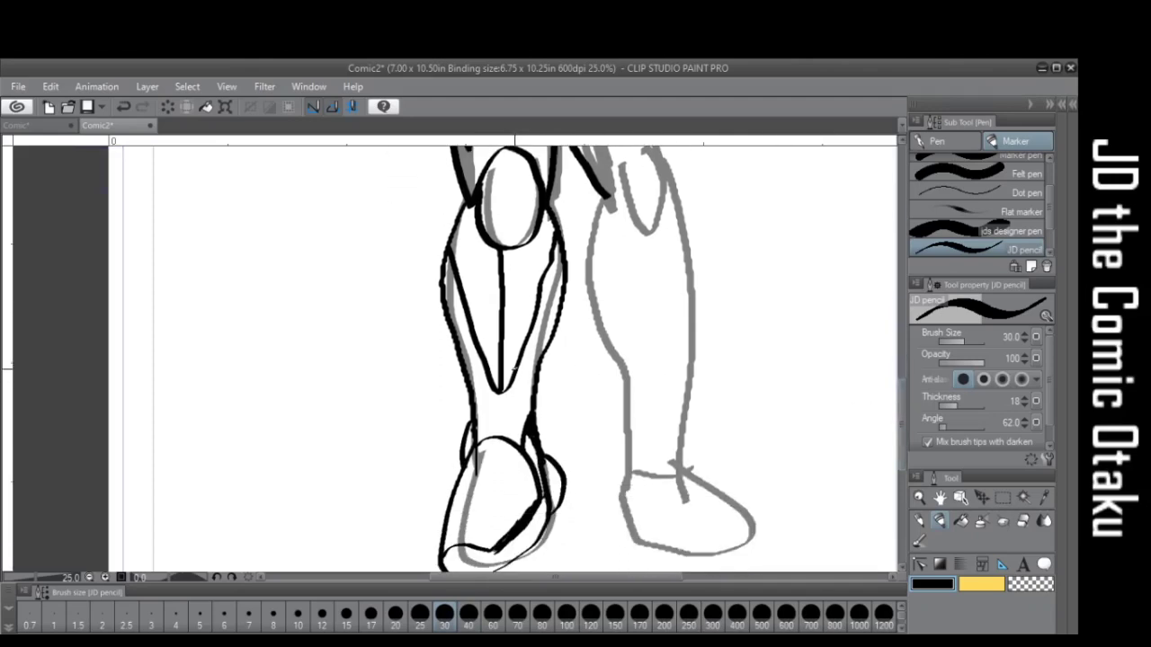
drag(523, 352, 518, 442)
drag(472, 355, 482, 451)
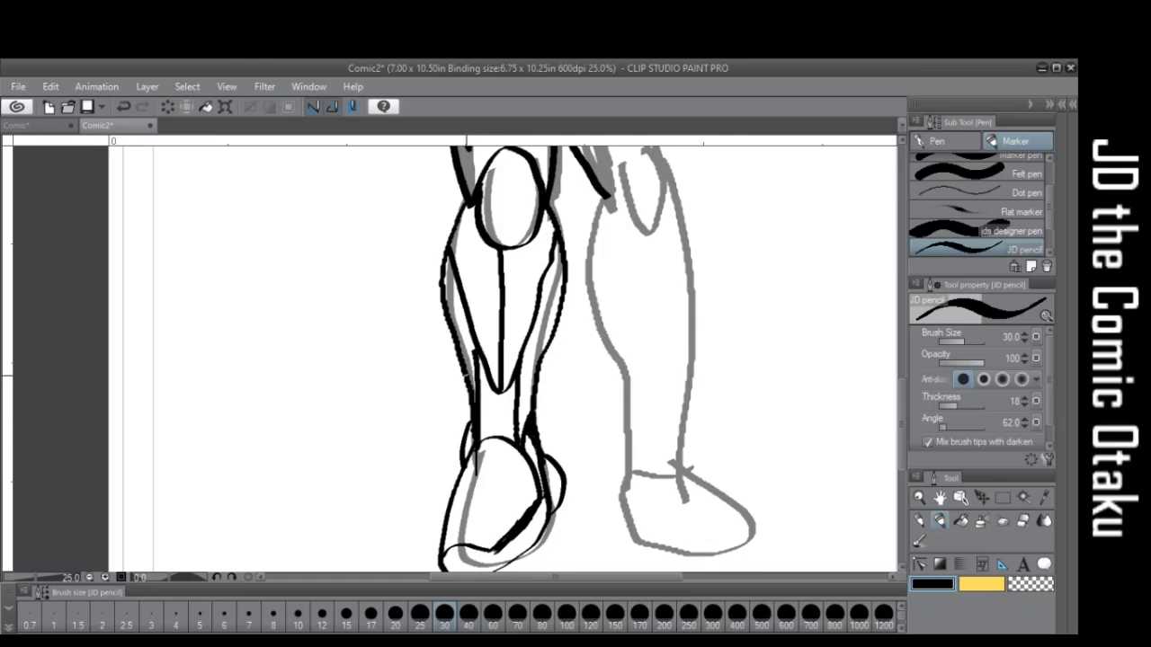
key(e)
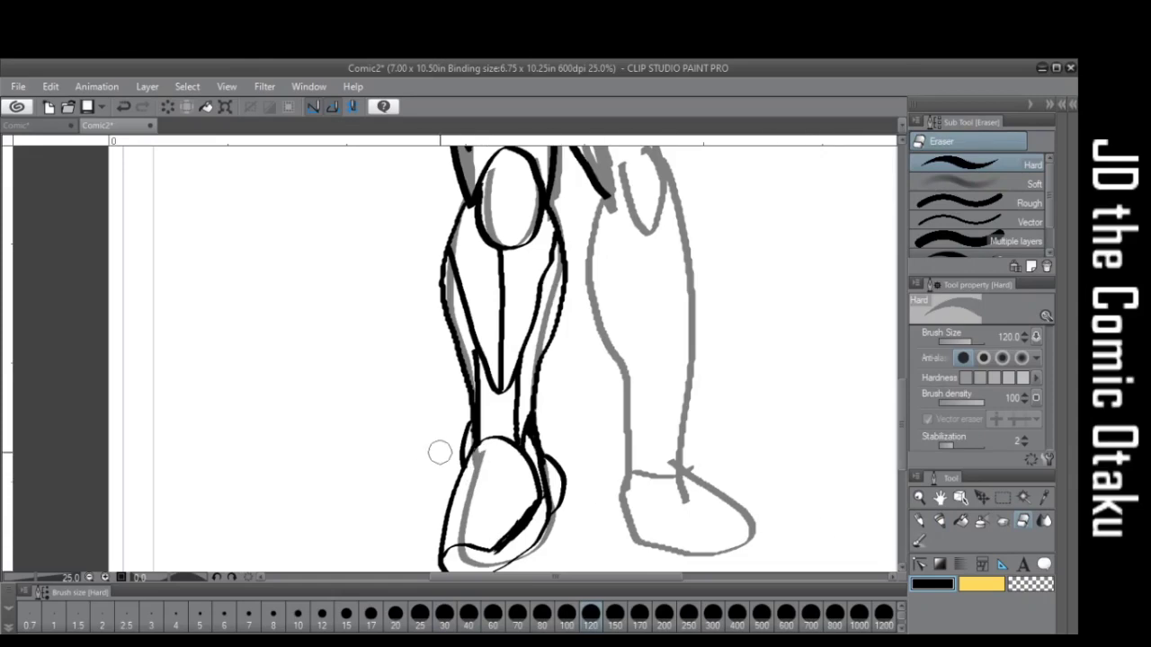
key(p)
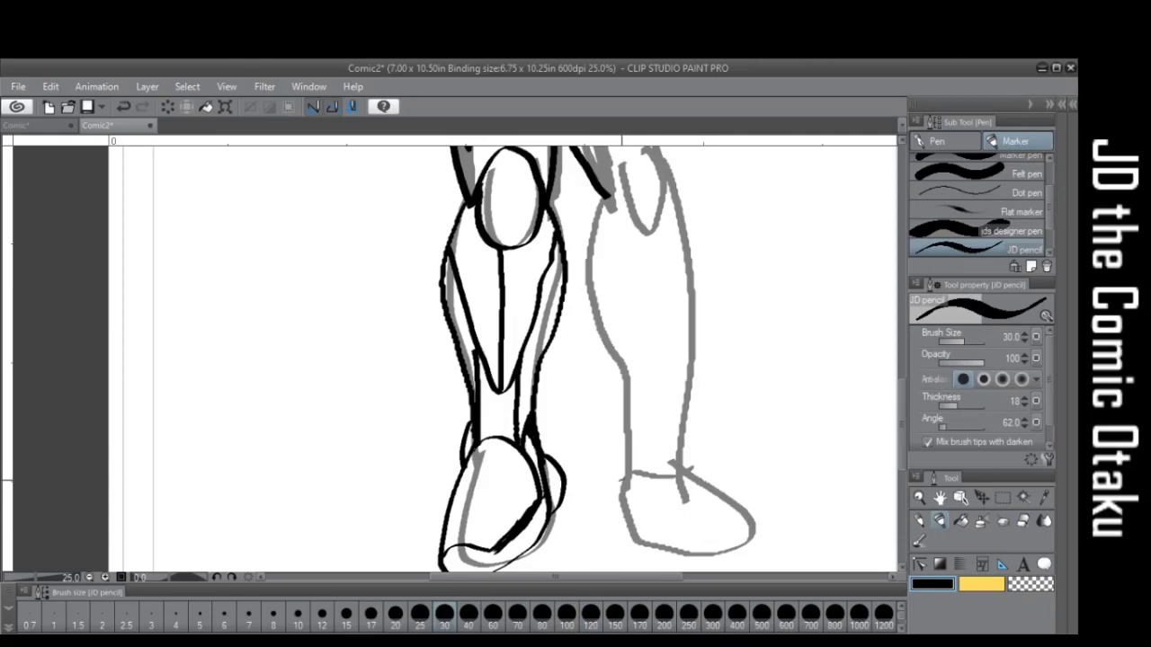
Draw the far foot with a rounded heel, a curved toe cap and an instep plate over the sketch
mouse_move(621, 472)
mouse_down()
mouse_move(598, 496)
mouse_move(615, 523)
mouse_up()
mouse_move(634, 464)
mouse_down()
mouse_move(622, 520)
mouse_move(642, 536)
mouse_move(712, 550)
mouse_move(748, 530)
mouse_move(739, 505)
mouse_move(708, 516)
mouse_move(650, 525)
mouse_up()
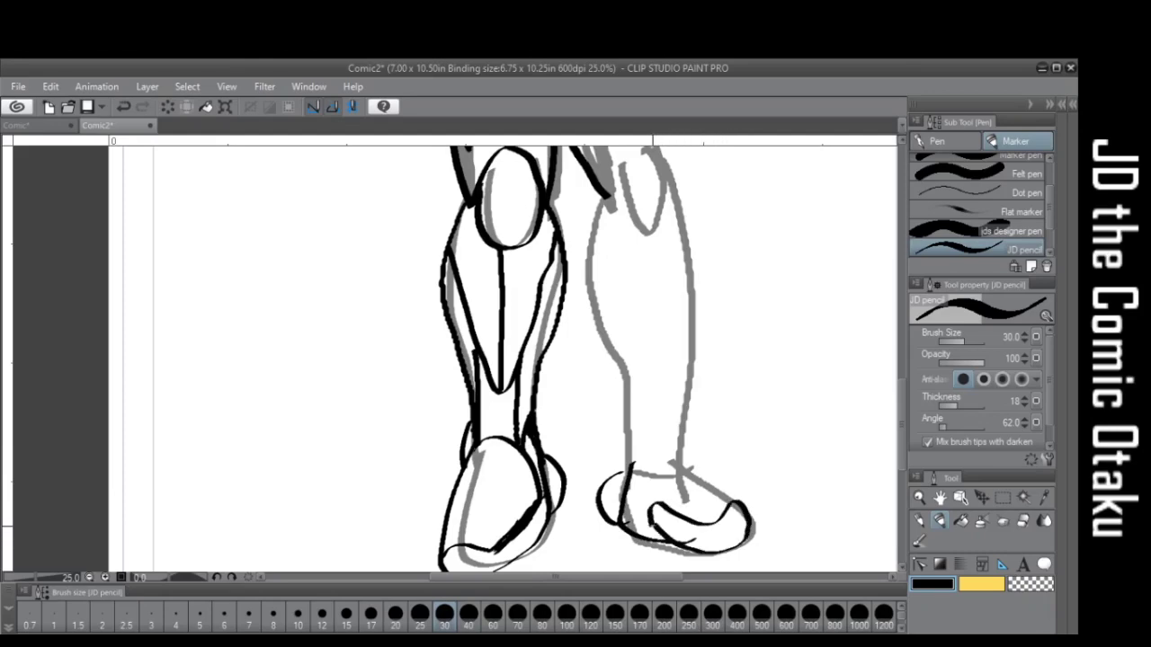
key(e)
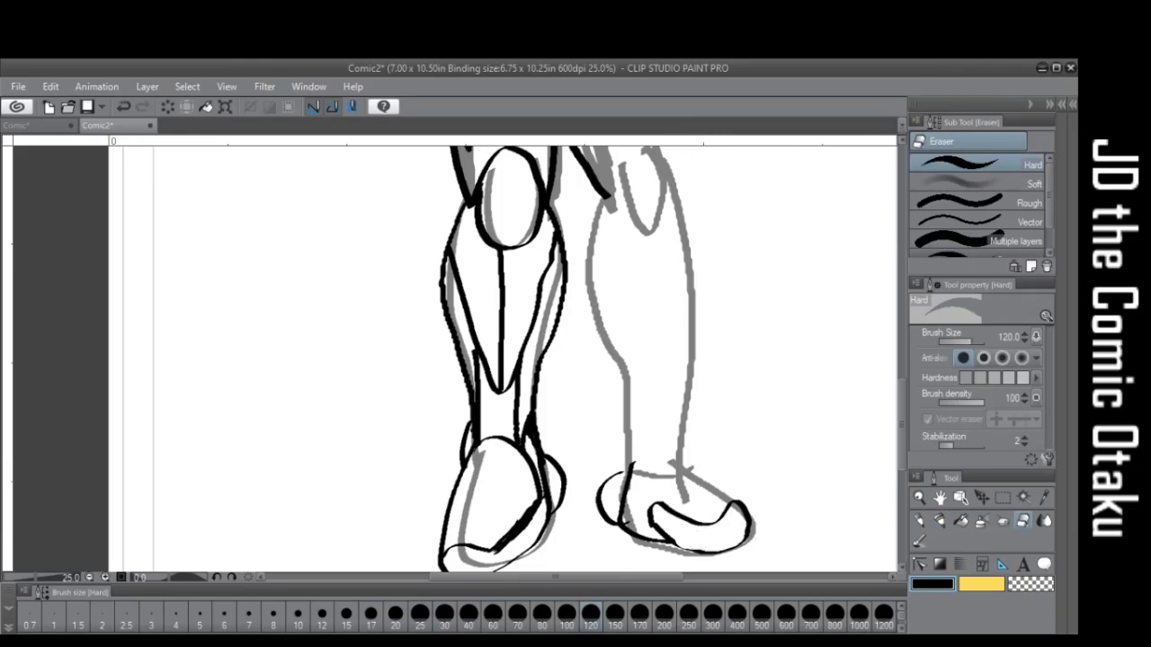
key(p)
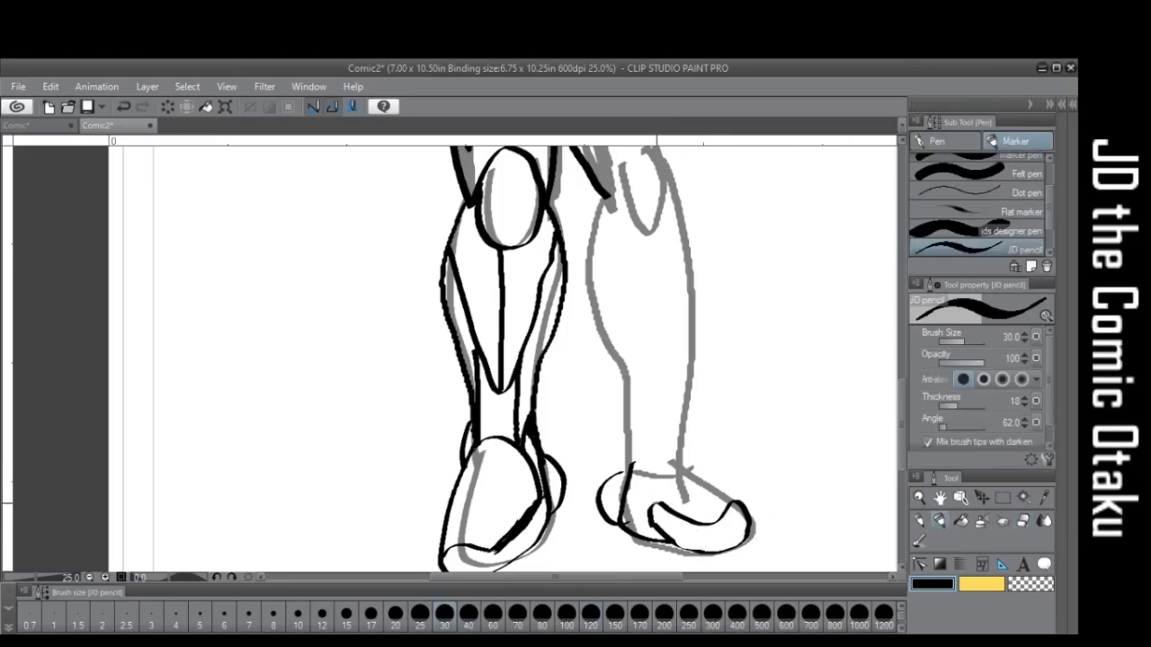
mouse_move(659, 506)
mouse_down()
mouse_move(630, 462)
mouse_move(649, 500)
mouse_move(712, 488)
mouse_move(729, 502)
mouse_up()
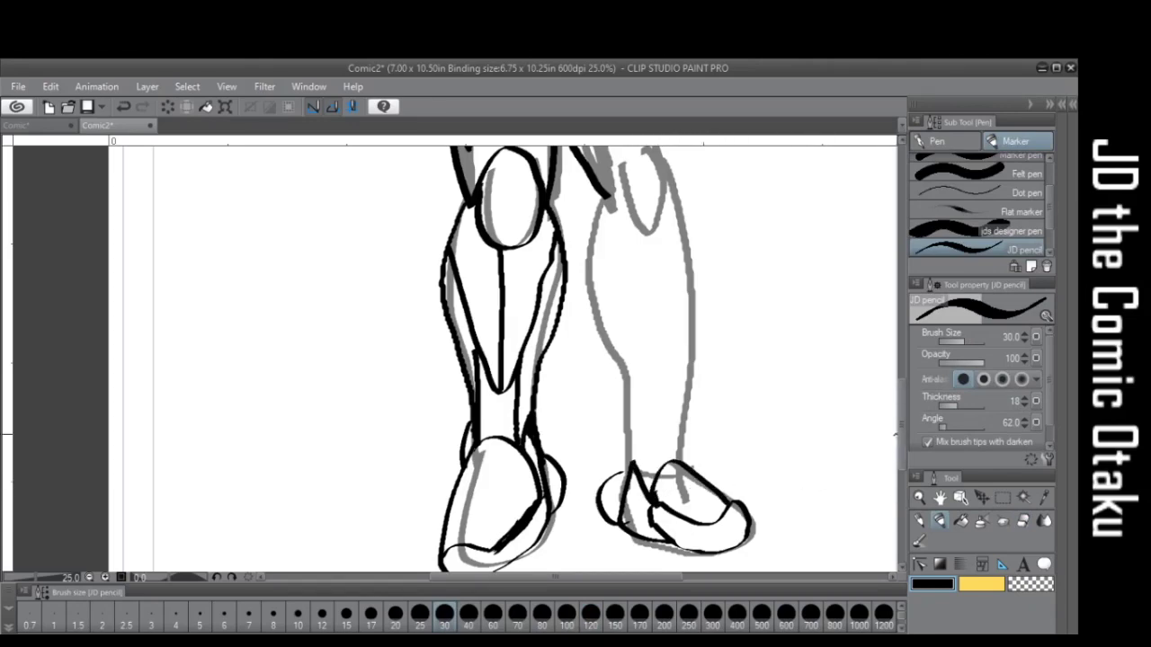
Outline the inner side of the far lower leg from the knee down to the ankle
scroll(784, 384, up, 4)
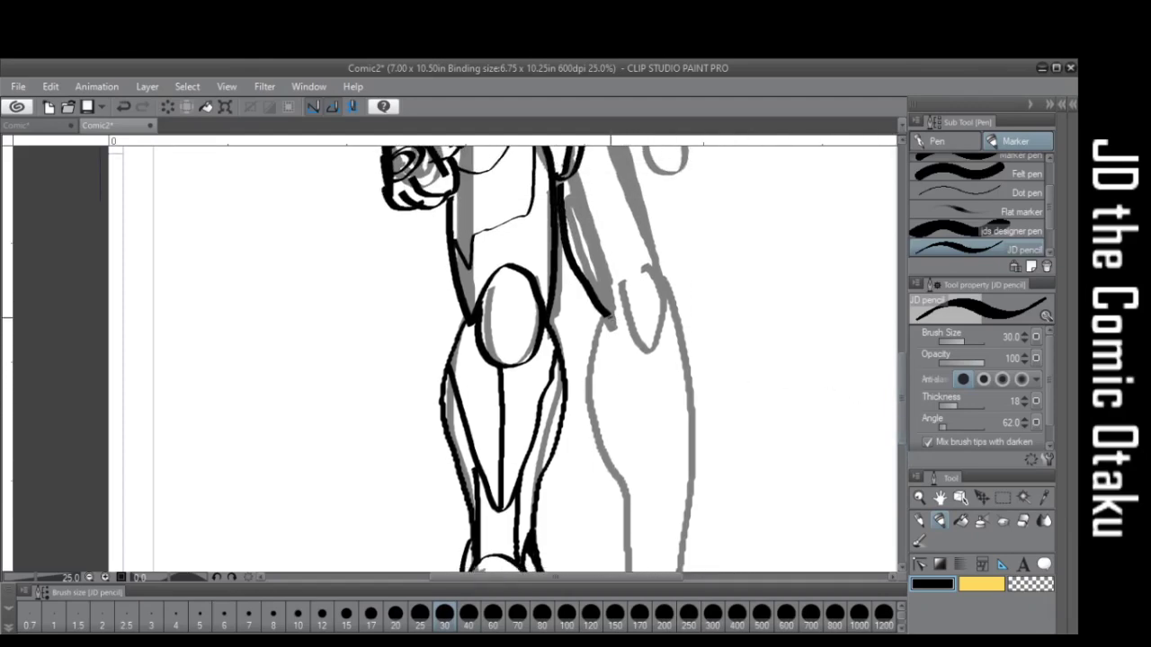
mouse_move(608, 311)
mouse_down()
mouse_move(579, 388)
mouse_move(586, 448)
mouse_move(626, 509)
mouse_up()
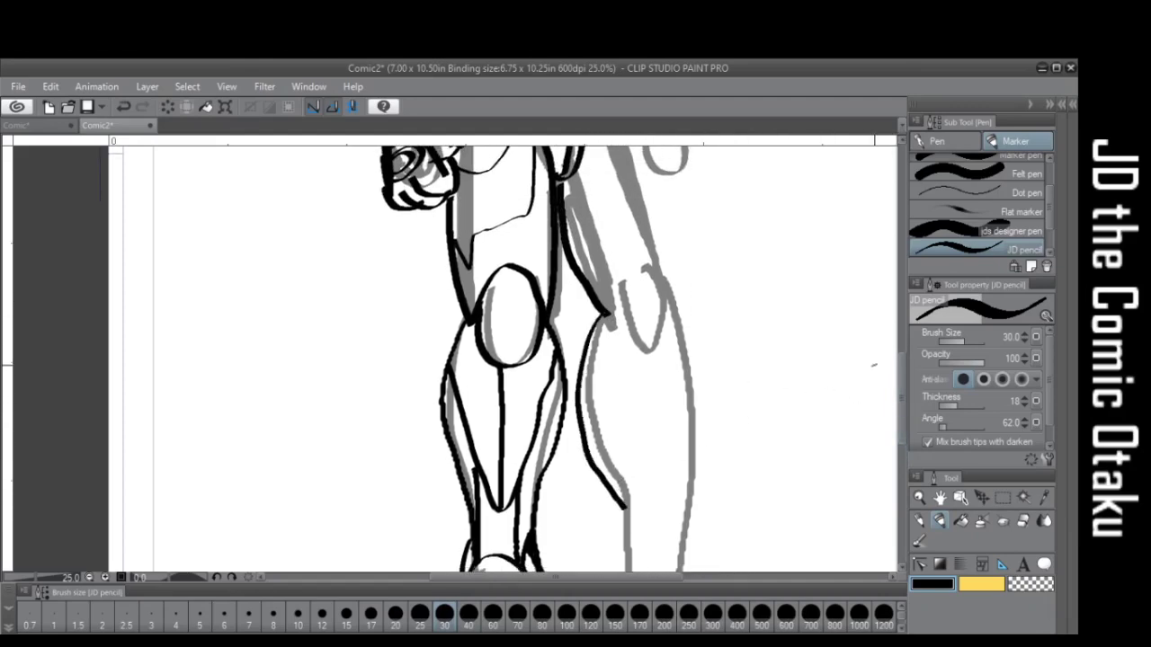
scroll(679, 368, down, 4)
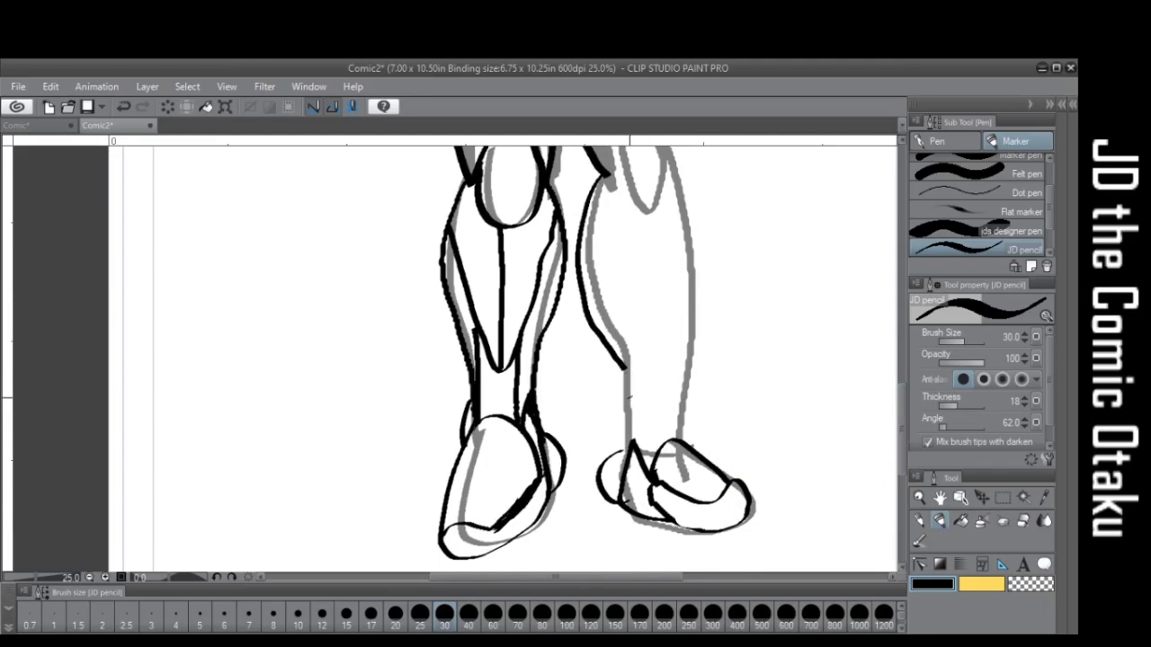
drag(622, 367, 632, 446)
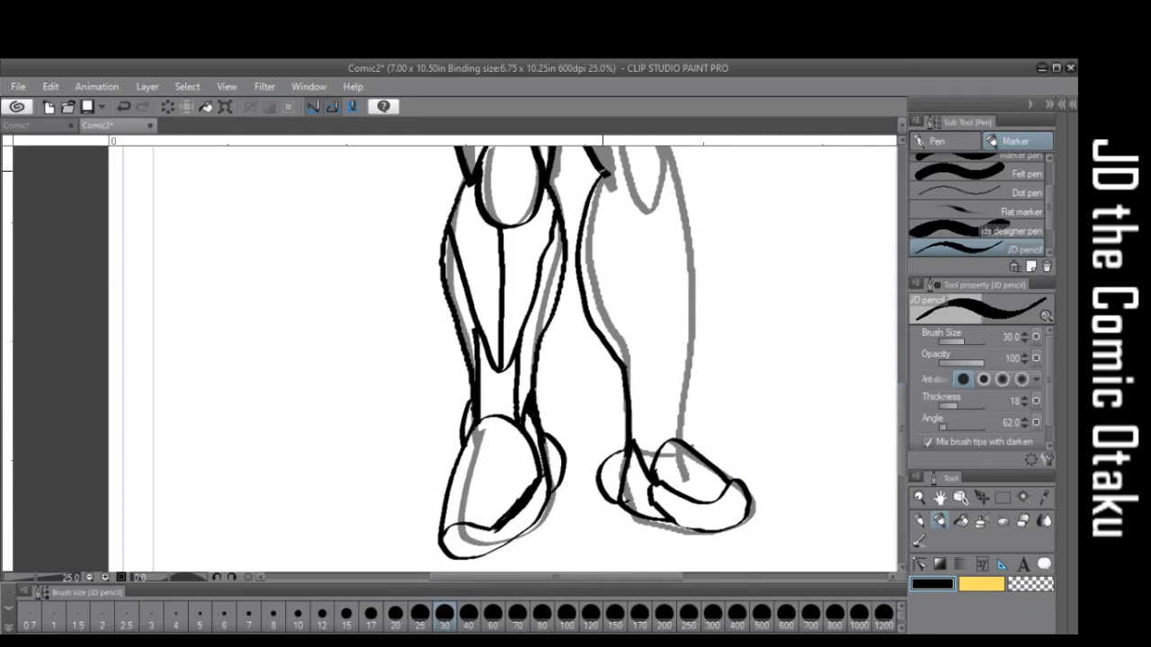
Draw the far knee's lower curve and a pointed shin plate below it with a ridge line down to its tip
mouse_move(601, 173)
mouse_down()
mouse_move(638, 205)
mouse_move(664, 195)
mouse_move(672, 160)
mouse_up()
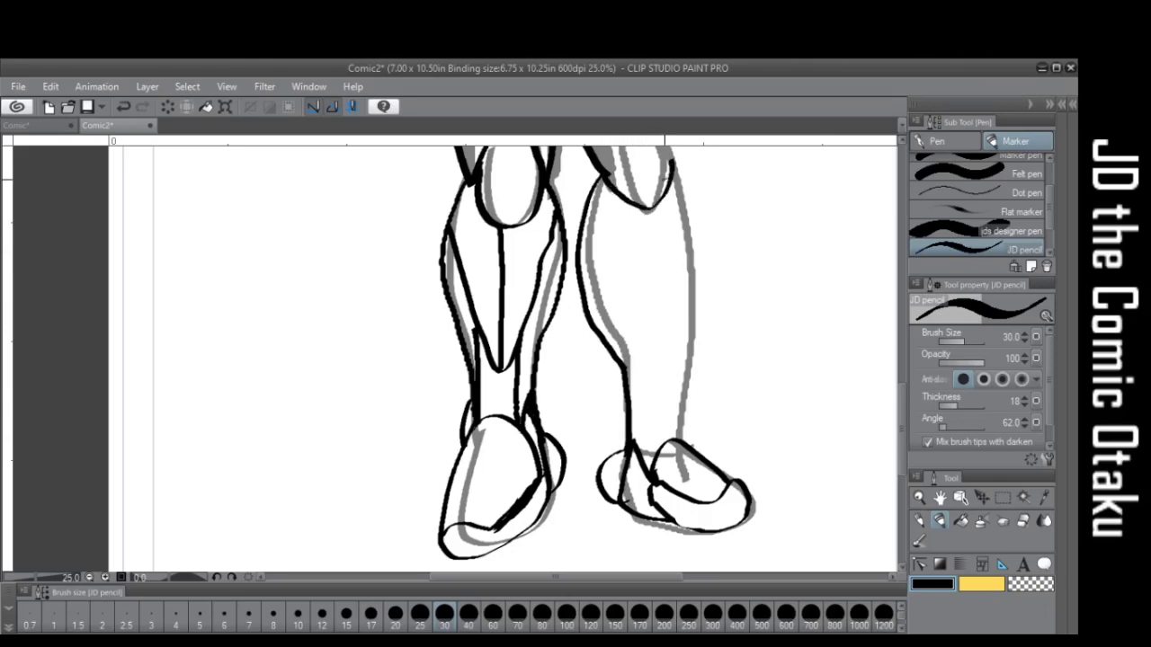
drag(608, 190, 596, 241)
key(ctrl+z)
mouse_move(590, 232)
mouse_down()
mouse_move(630, 272)
mouse_move(670, 369)
mouse_move(690, 241)
mouse_move(672, 151)
mouse_up()
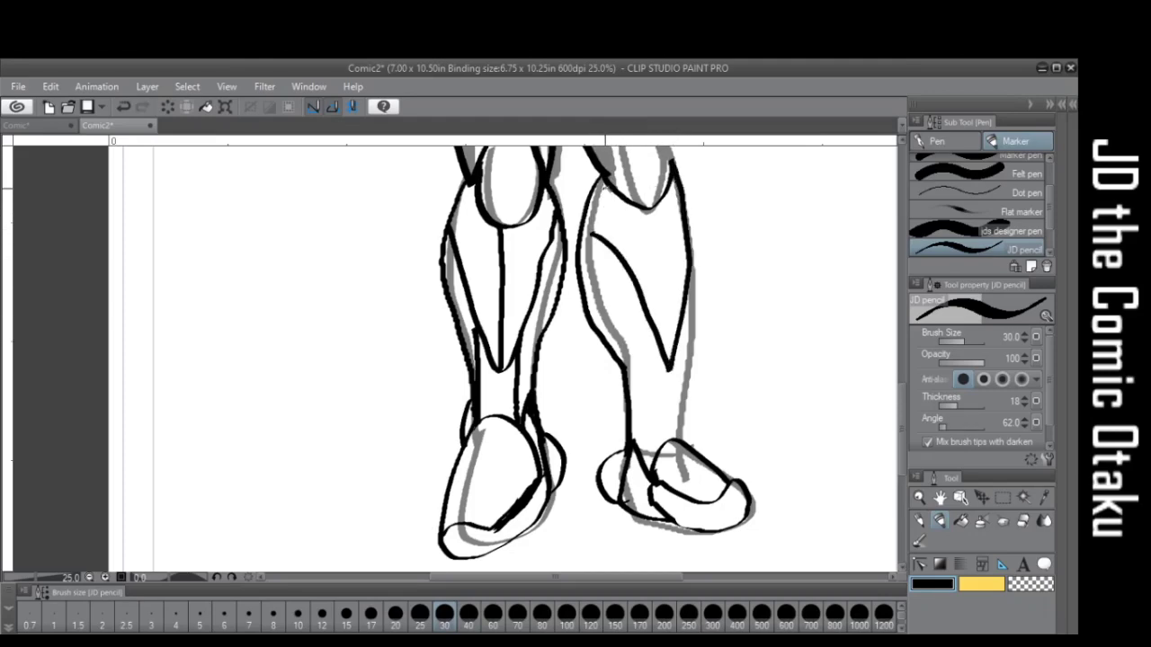
drag(605, 187, 592, 235)
drag(649, 207, 670, 362)
Draw diagonal seam lines from beneath each knee to the outer edges of both shin plates
click(511, 215)
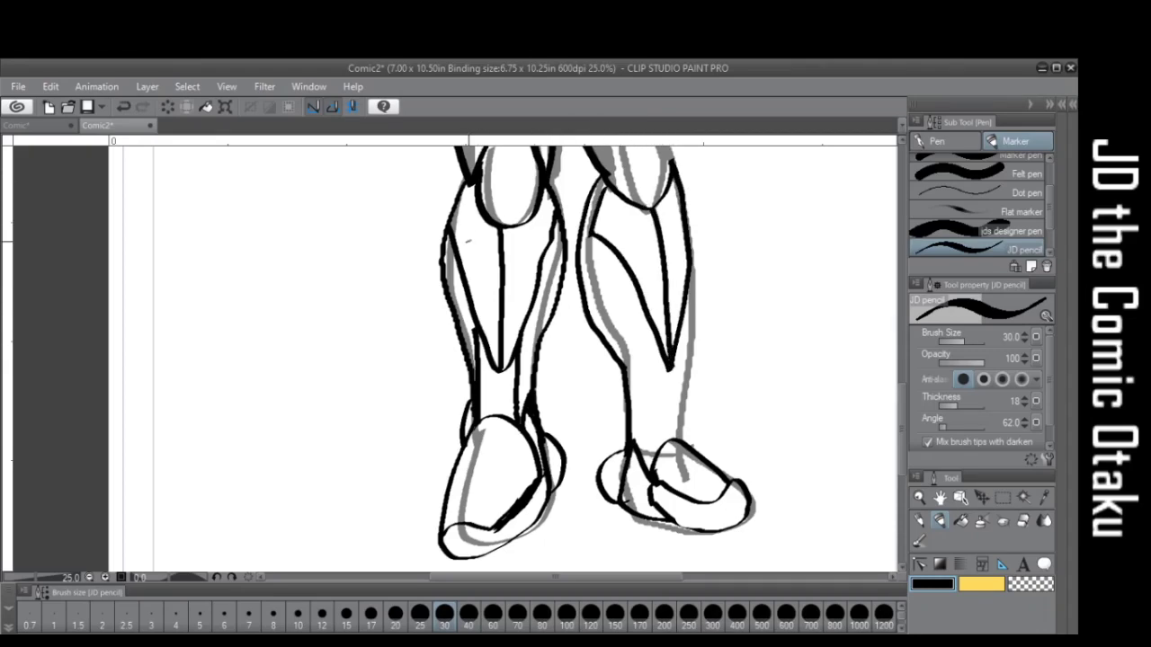
mouse_move(454, 242)
mouse_down()
mouse_move(506, 218)
mouse_move(550, 255)
mouse_up()
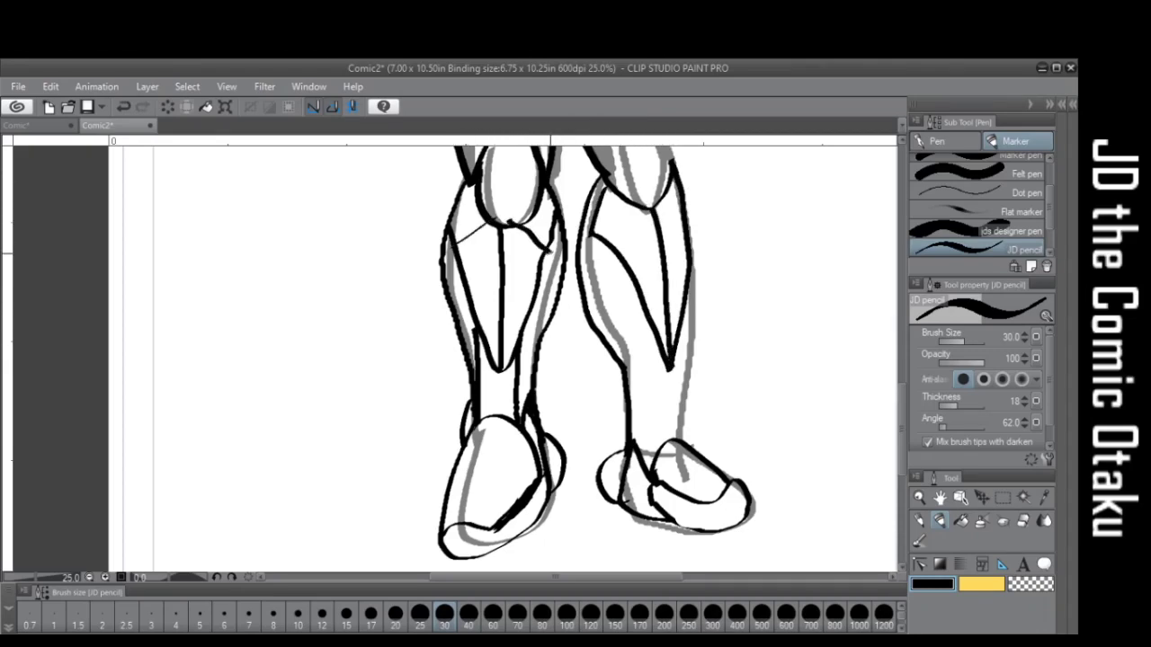
click(635, 237)
drag(648, 210, 613, 244)
drag(652, 206, 688, 226)
Add short paired cross marks over the seam lines on both shins and trim the overshooting end on the near shin
mouse_move(618, 223)
mouse_down()
mouse_move(639, 240)
mouse_move(675, 222)
mouse_up()
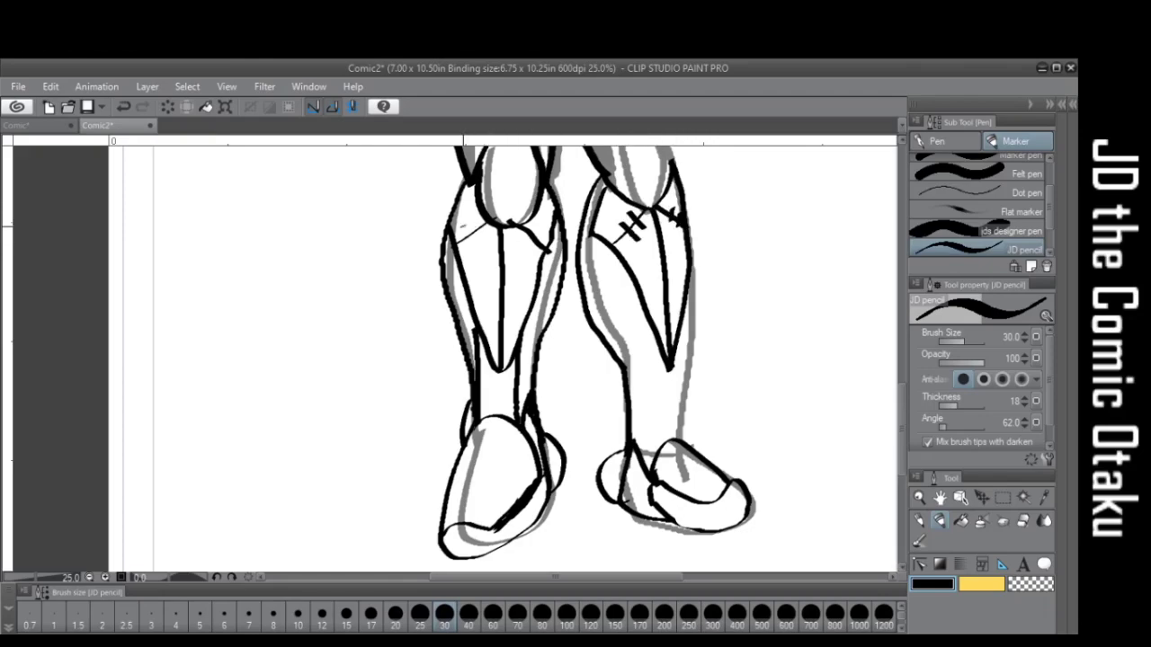
drag(455, 244, 482, 220)
drag(464, 228, 470, 243)
mouse_move(473, 224)
mouse_down()
mouse_move(479, 239)
mouse_move(546, 246)
mouse_up()
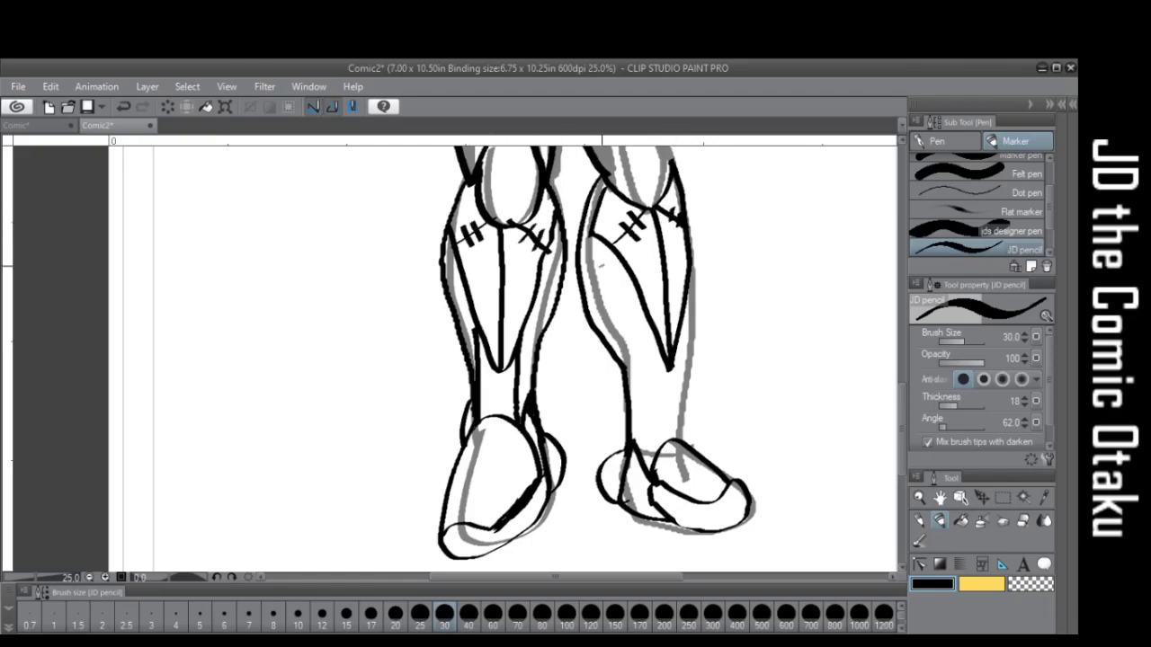
key(e)
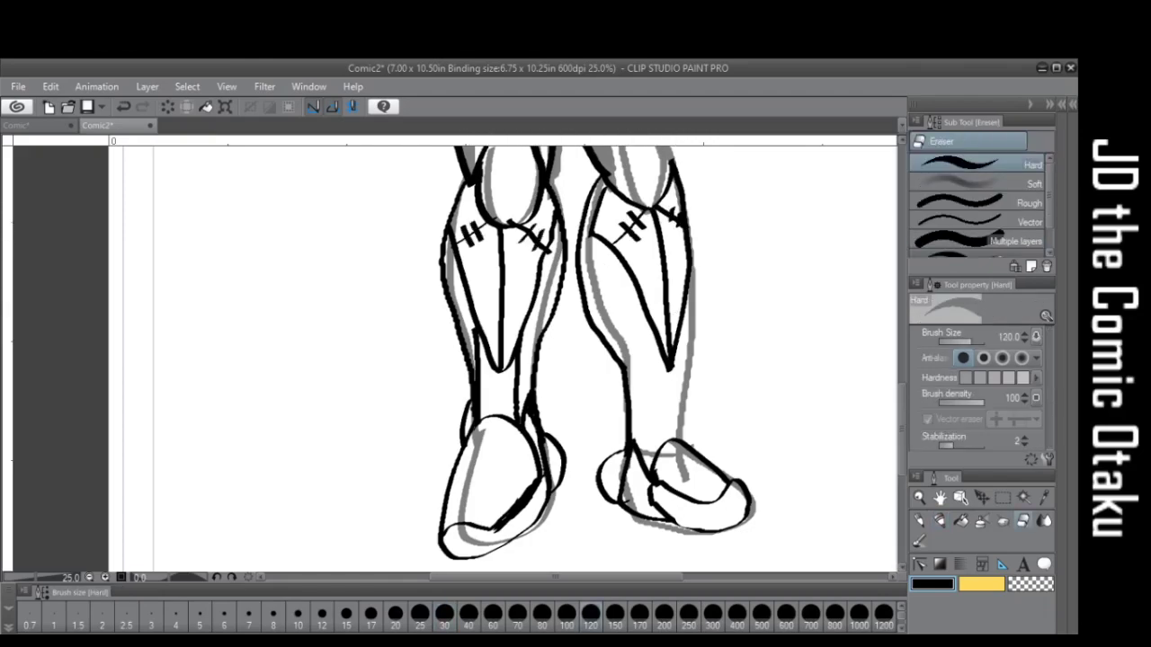
key(p)
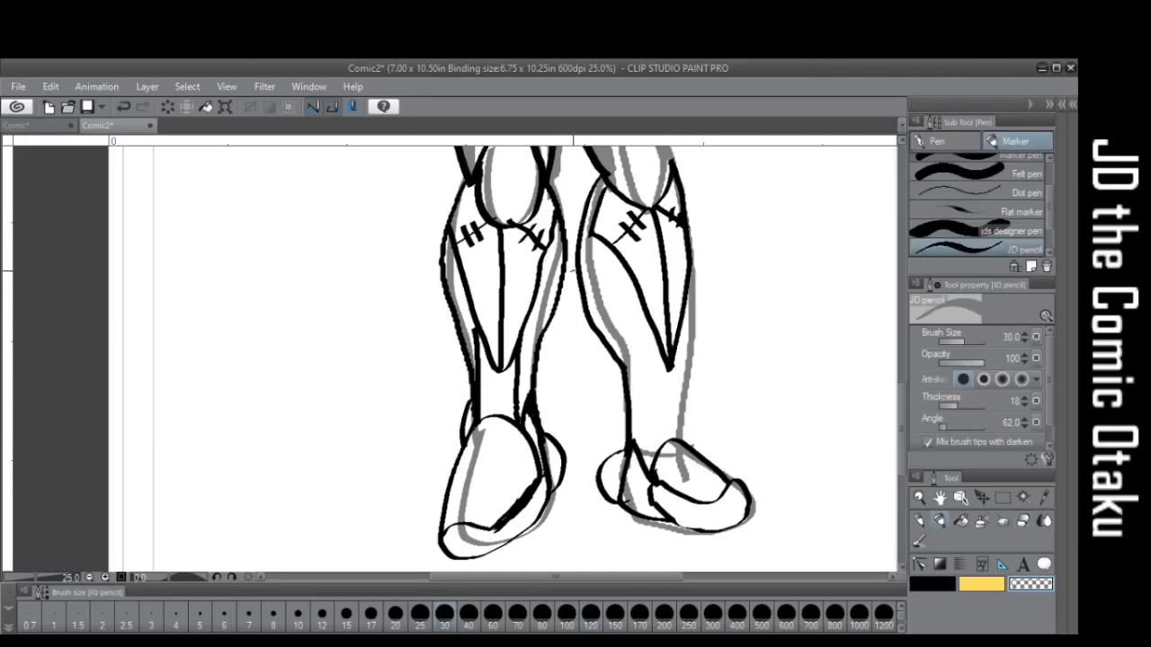
Switch back to black and draw the far leg's ankle lines down to the foot, plus its outer shin contour from the knee
key(c)
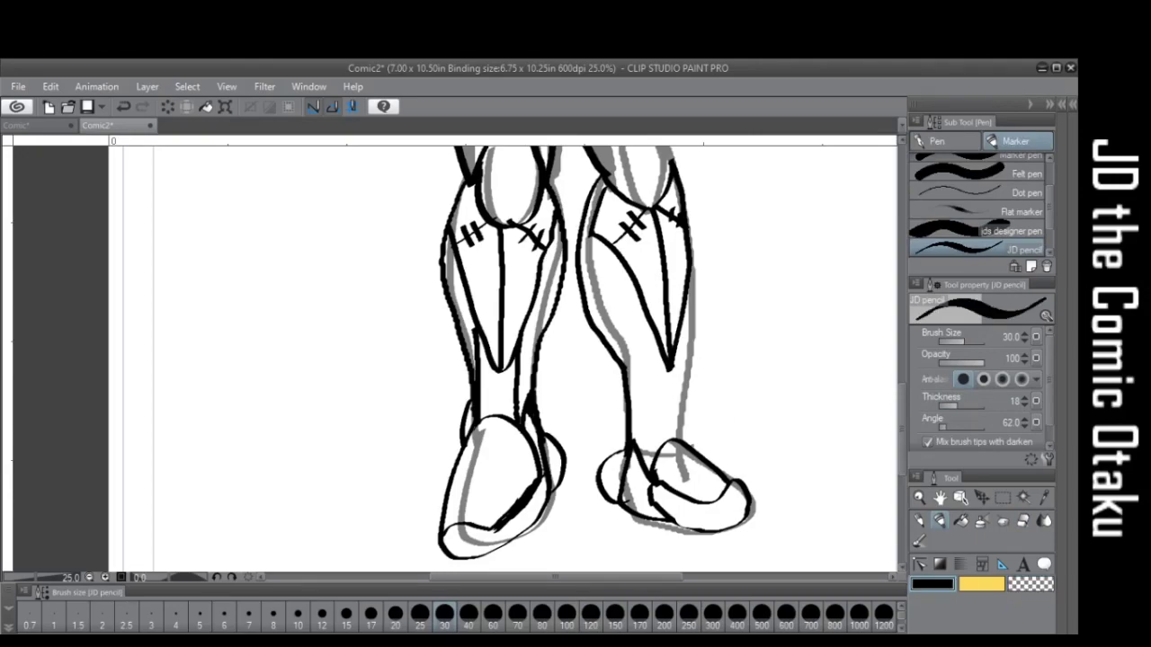
drag(653, 326, 647, 469)
drag(683, 315, 679, 440)
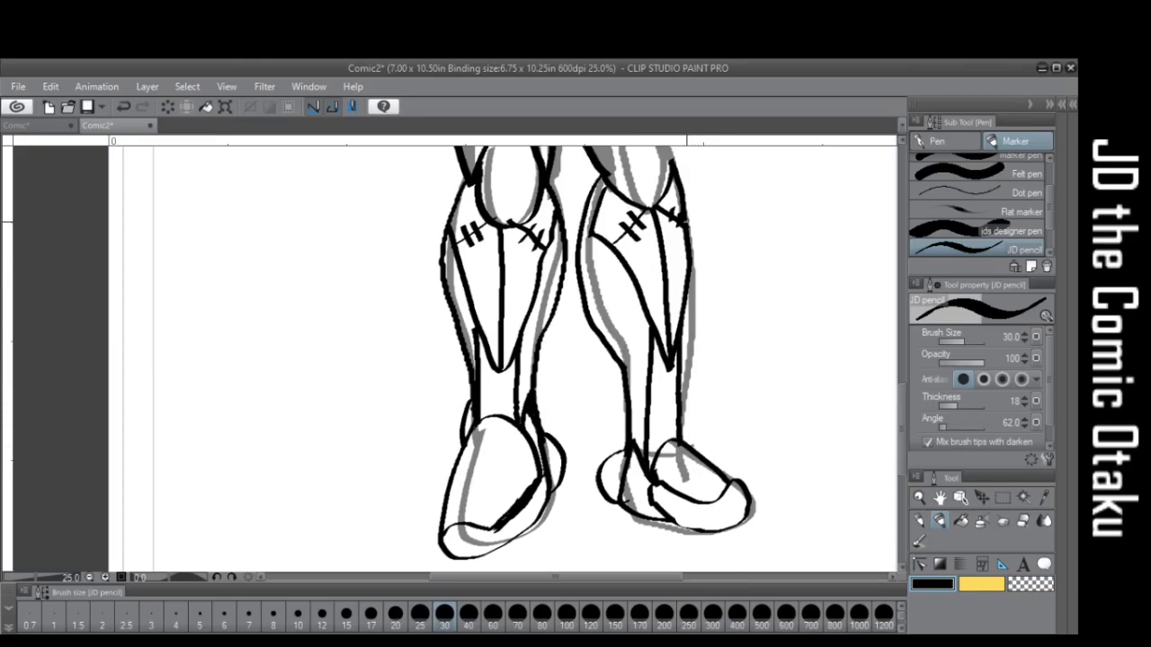
drag(687, 205, 682, 376)
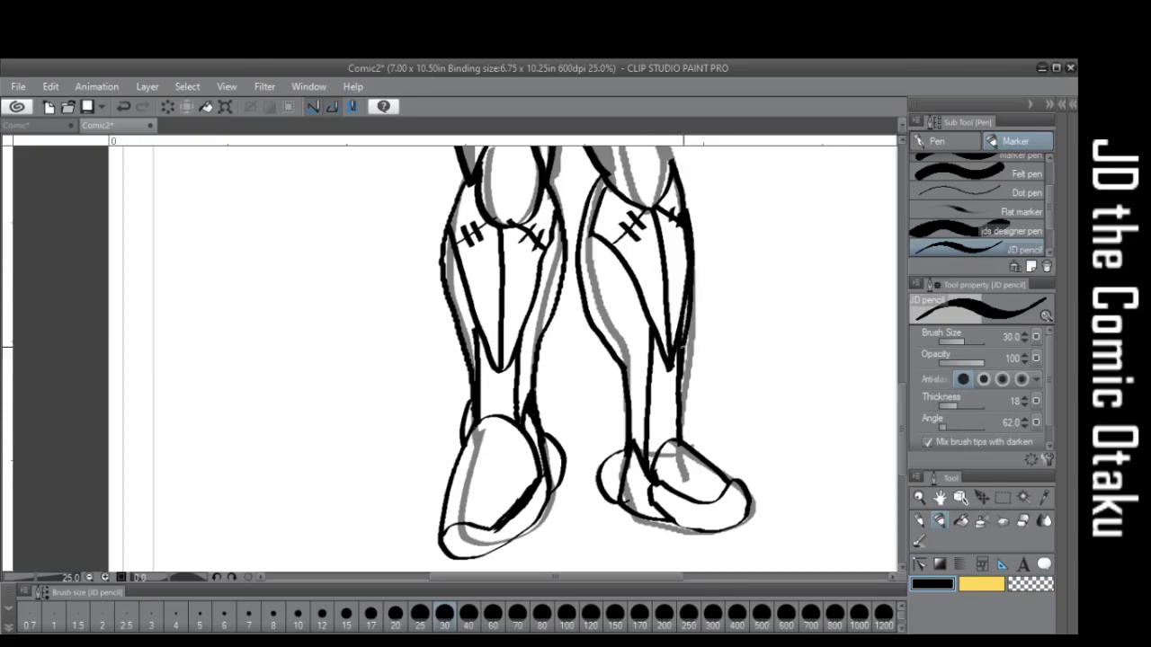
drag(689, 297, 684, 341)
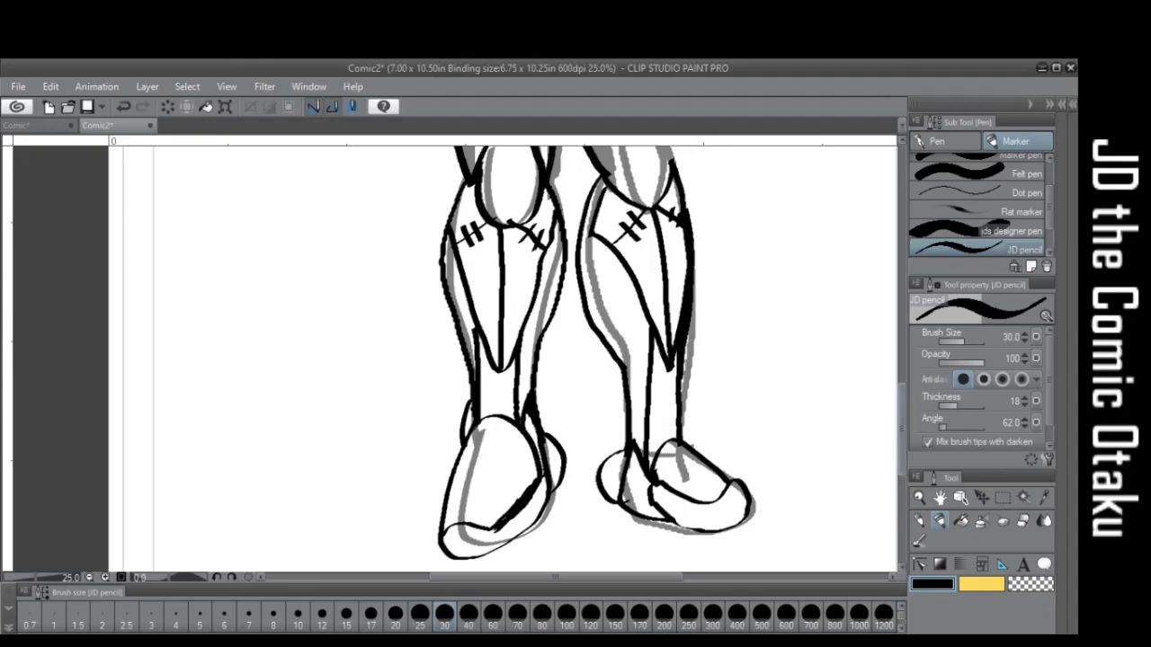
Outline the far thigh's outer edge from hip to knee and draw an oval kneecap over the mannequin's knee
scroll(784, 345, up, 5)
scroll(683, 301, up, 1)
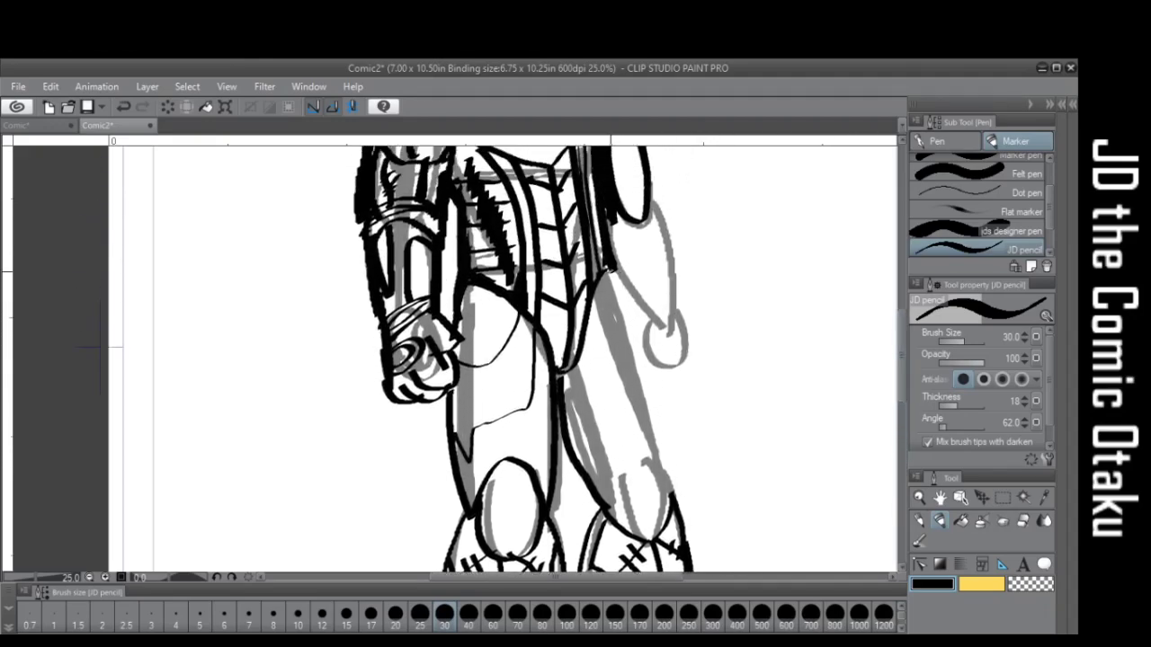
mouse_move(610, 267)
mouse_down()
mouse_move(674, 442)
mouse_move(676, 500)
mouse_move(620, 526)
mouse_move(612, 454)
mouse_move(675, 486)
mouse_move(634, 537)
mouse_up()
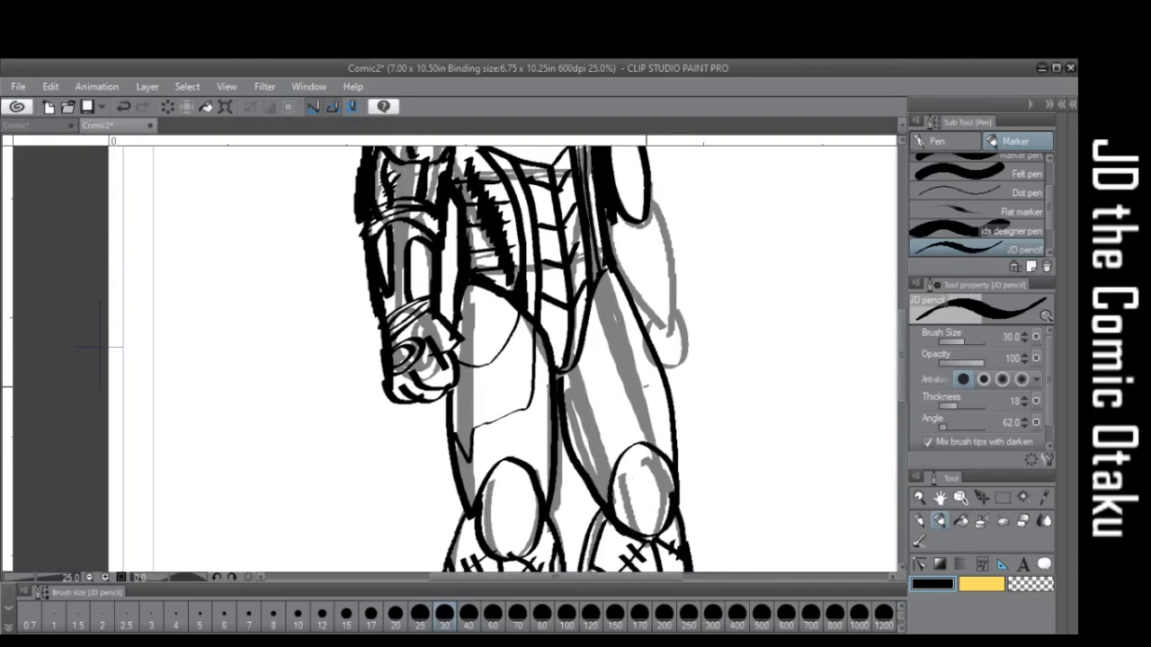
Draw an angular armour seam along the far thigh, stepping outward to its outer edge above the kneecap
scroll(645, 384, down, 2)
scroll(634, 327, up, 2)
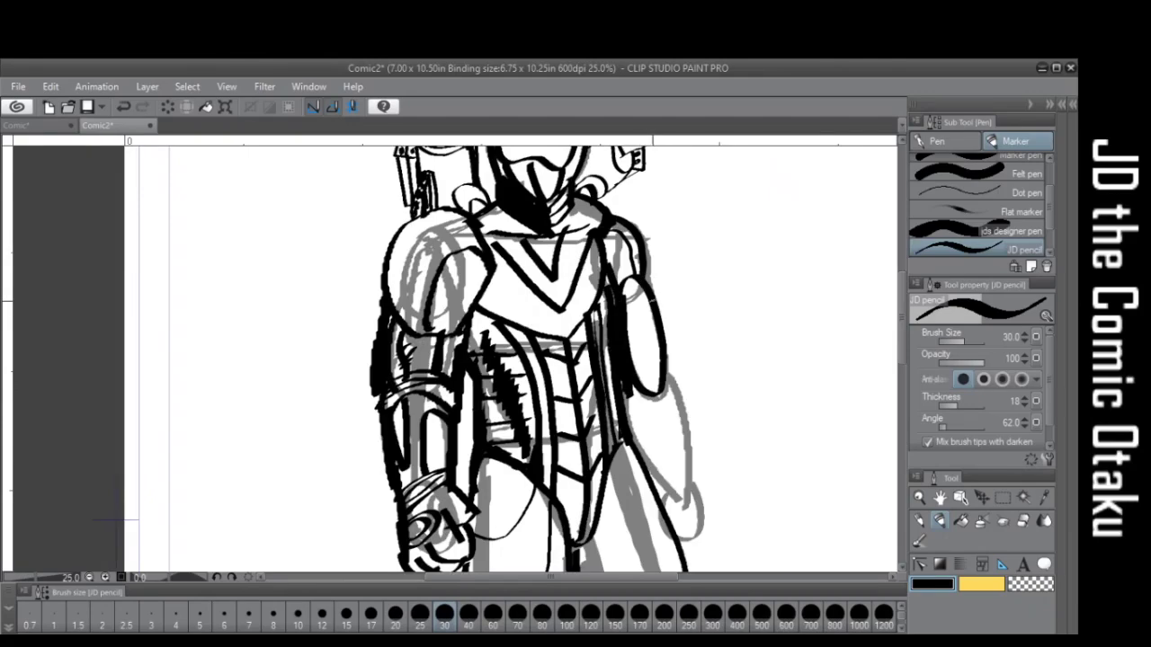
scroll(694, 450, down, 1)
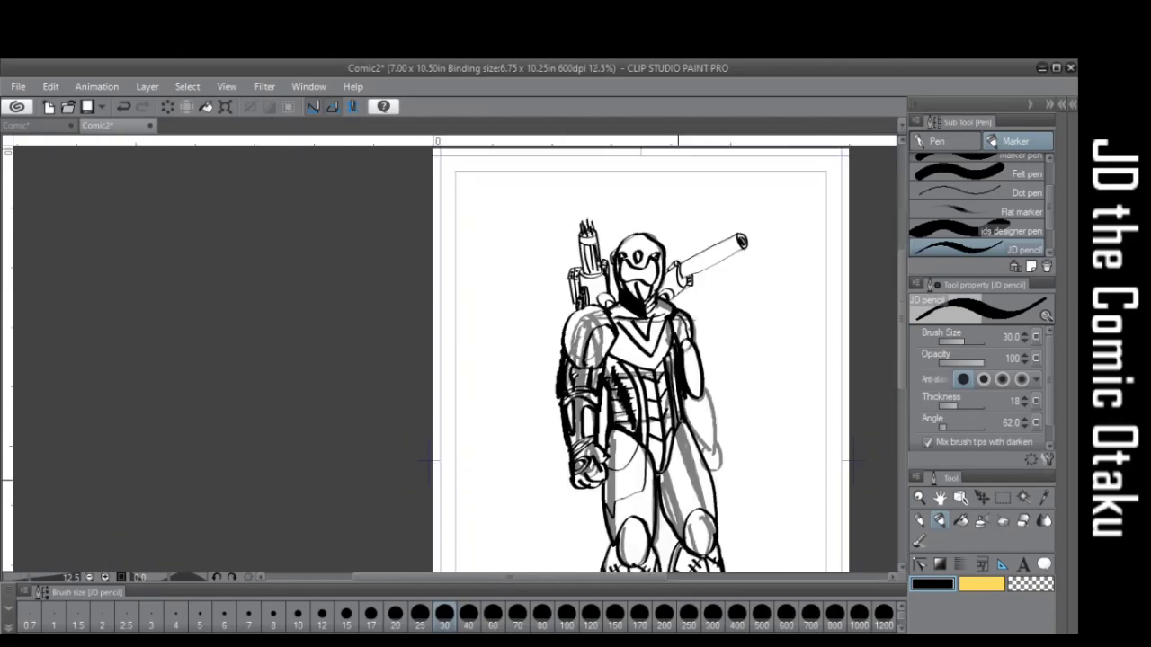
scroll(692, 476, up, 1)
mouse_move(662, 377)
mouse_down()
mouse_move(698, 477)
mouse_move(730, 504)
mouse_move(737, 536)
mouse_up()
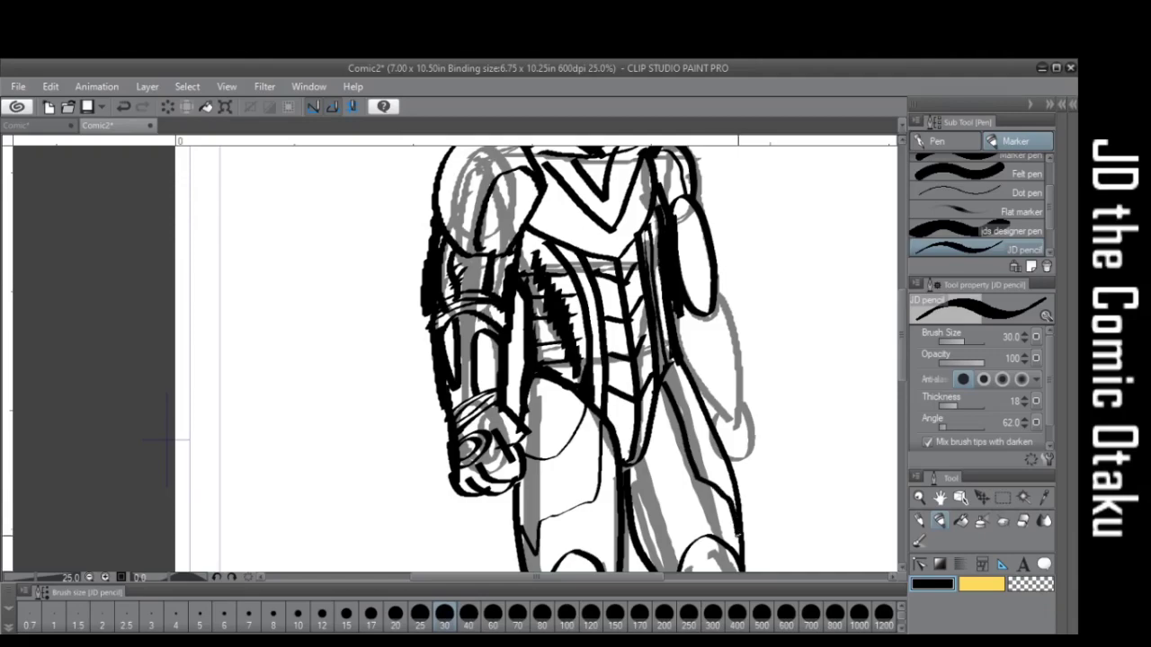
Draw the far forearm's inner and outer edges, add an angular inset panel with wrist marks, and run a second line inside the outer edge
drag(676, 358, 716, 441)
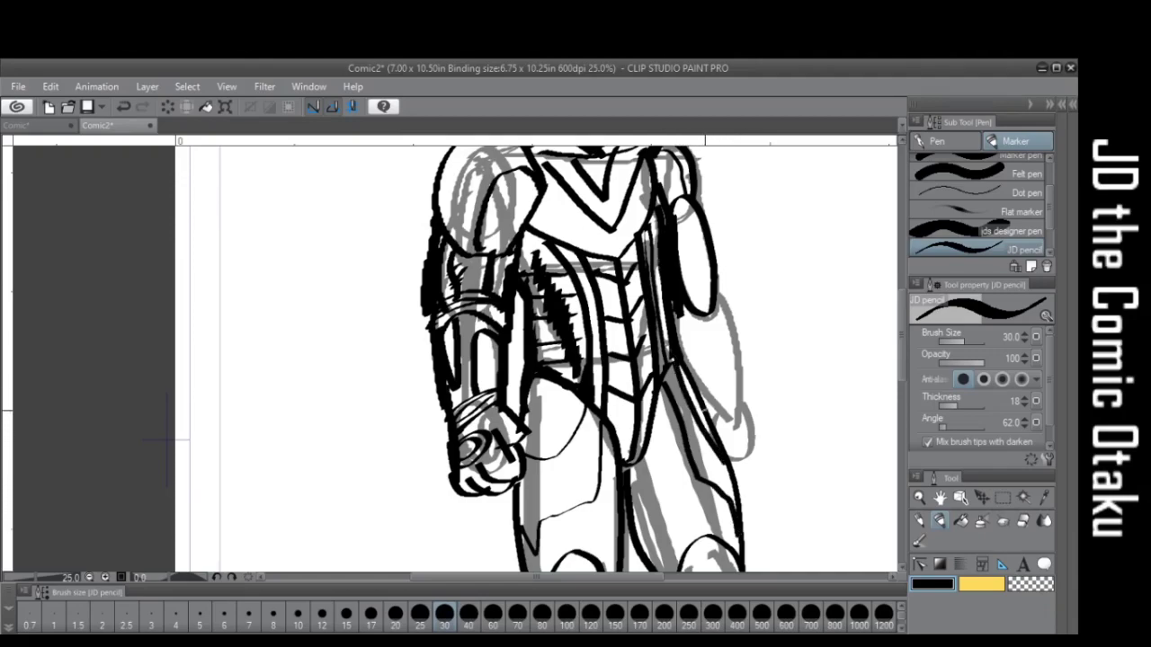
key(ctrl+z)
drag(669, 369, 703, 415)
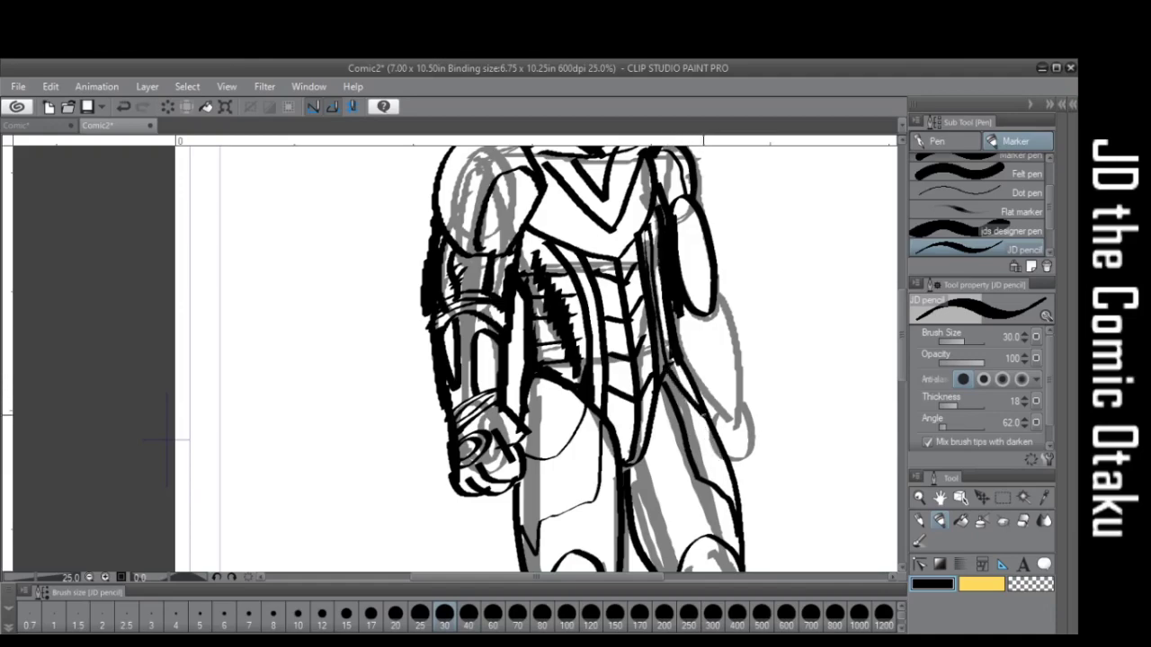
mouse_move(716, 282)
mouse_down()
mouse_move(734, 386)
mouse_move(728, 468)
mouse_move(709, 412)
mouse_move(724, 419)
mouse_up()
mouse_move(674, 342)
mouse_down()
mouse_move(705, 343)
mouse_move(712, 407)
mouse_up()
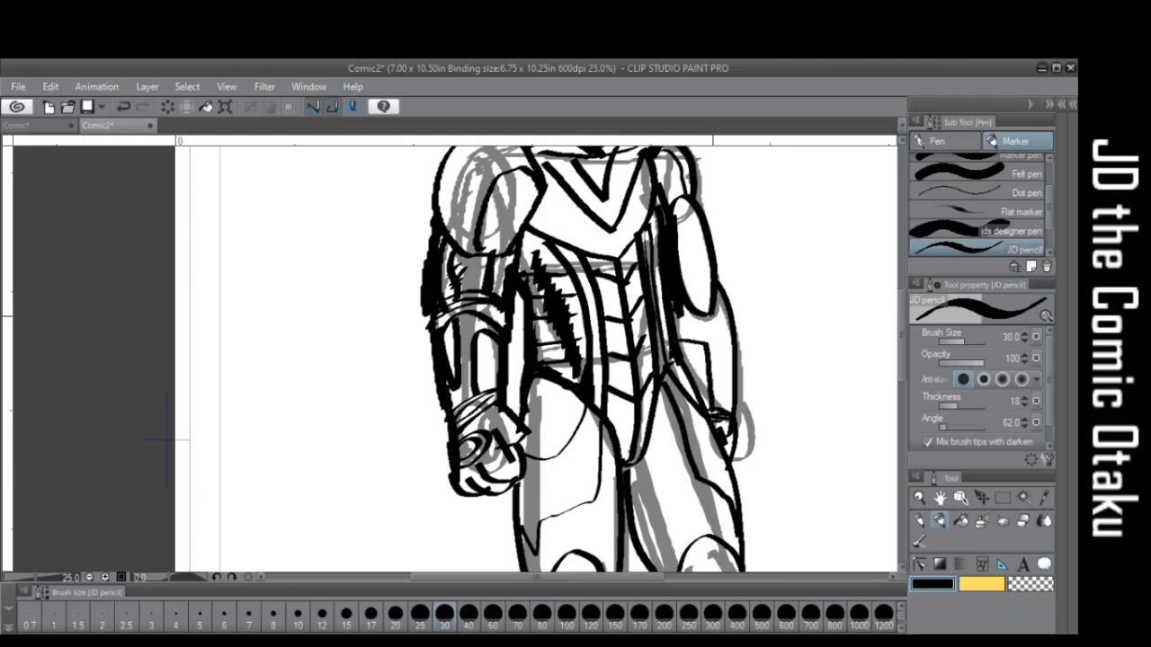
drag(712, 315, 733, 388)
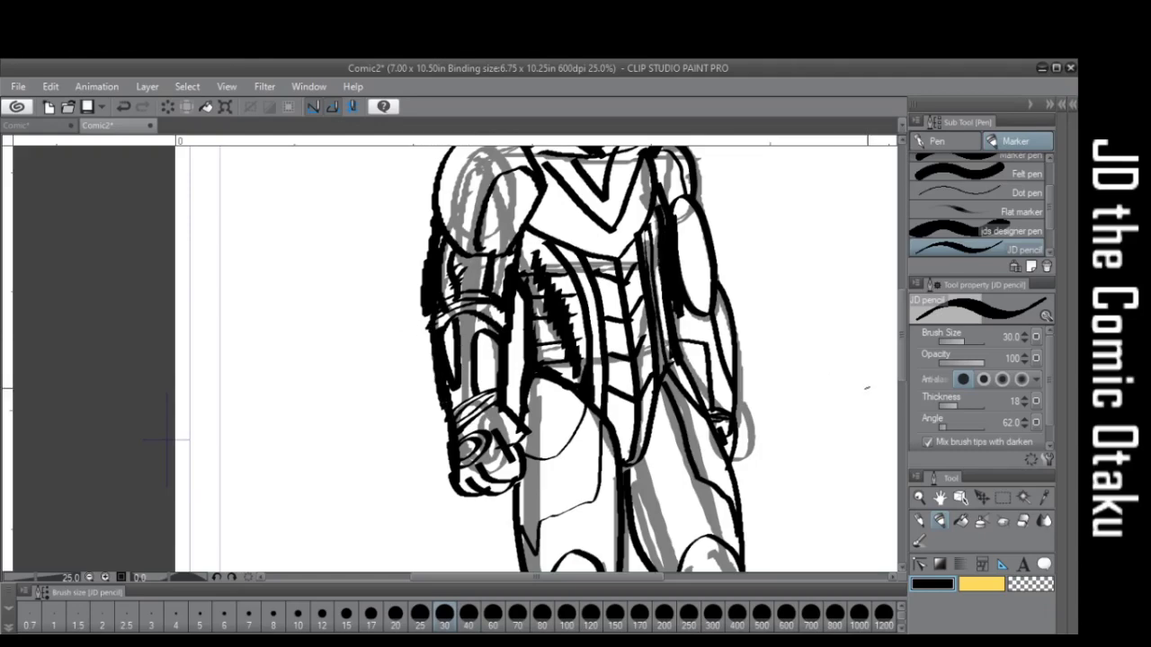
Draw an inset panel contour on the near shoulder armour and thicken the far shoulder's outer edge with black
scroll(892, 355, up, 5)
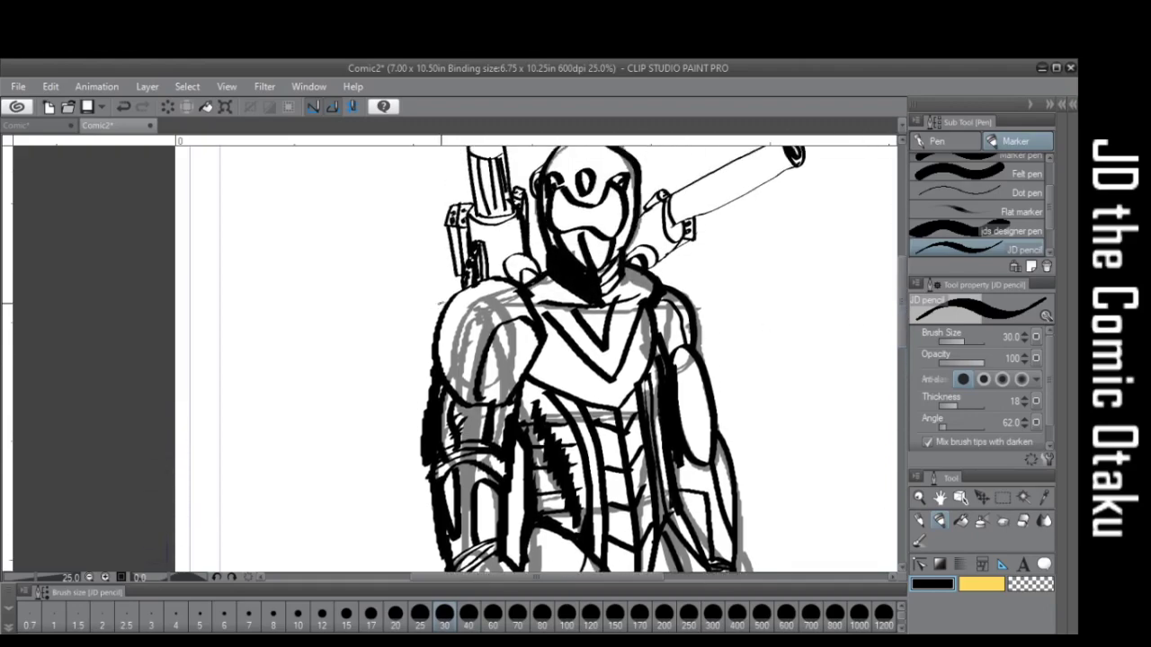
mouse_move(485, 310)
mouse_down()
mouse_move(468, 382)
mouse_move(447, 379)
mouse_move(445, 313)
mouse_move(485, 305)
mouse_up()
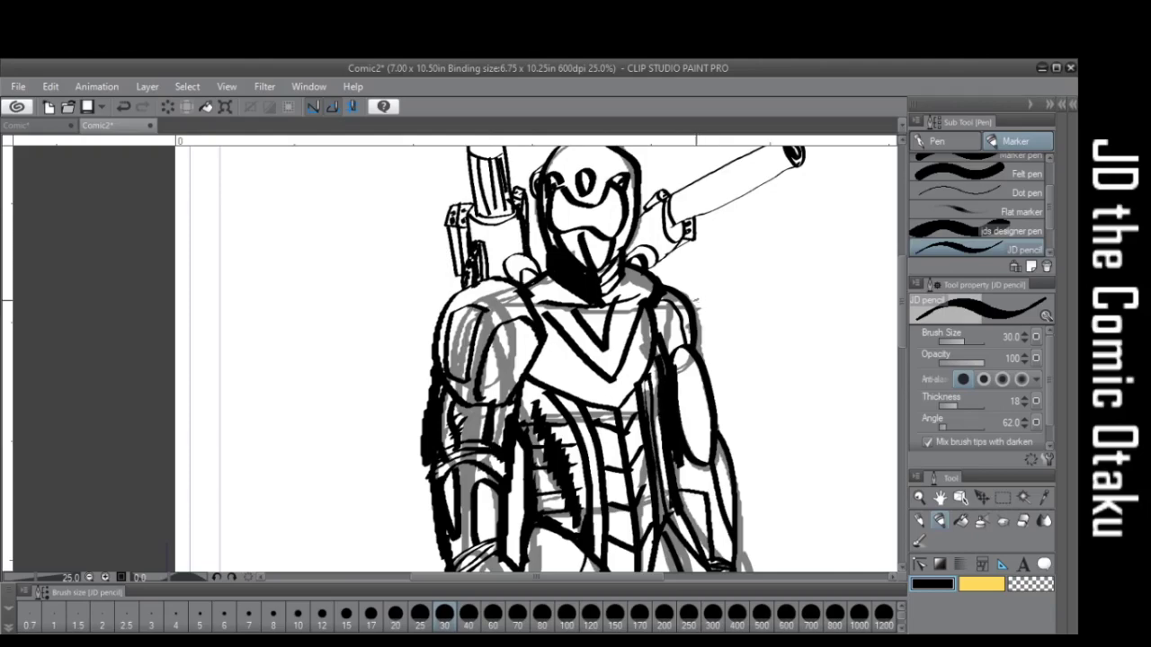
drag(681, 298, 693, 340)
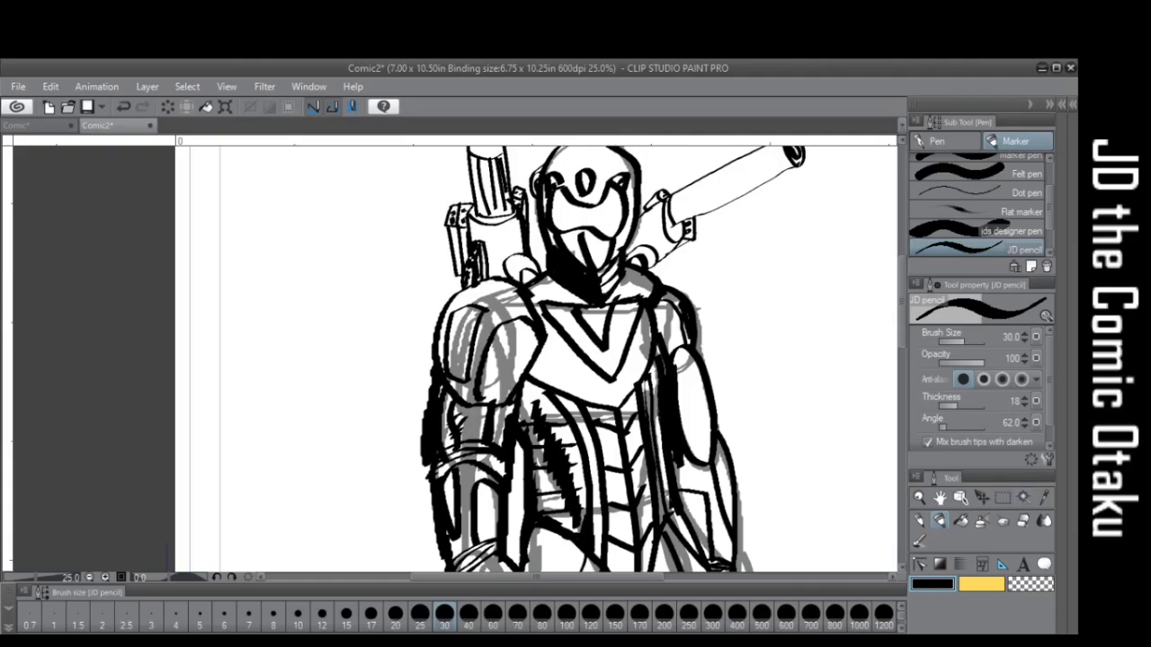
Erase the stray piece beside the helmet, redraw the near weapon mount's inner edge, and add a small rounded detail at the collar
key(e)
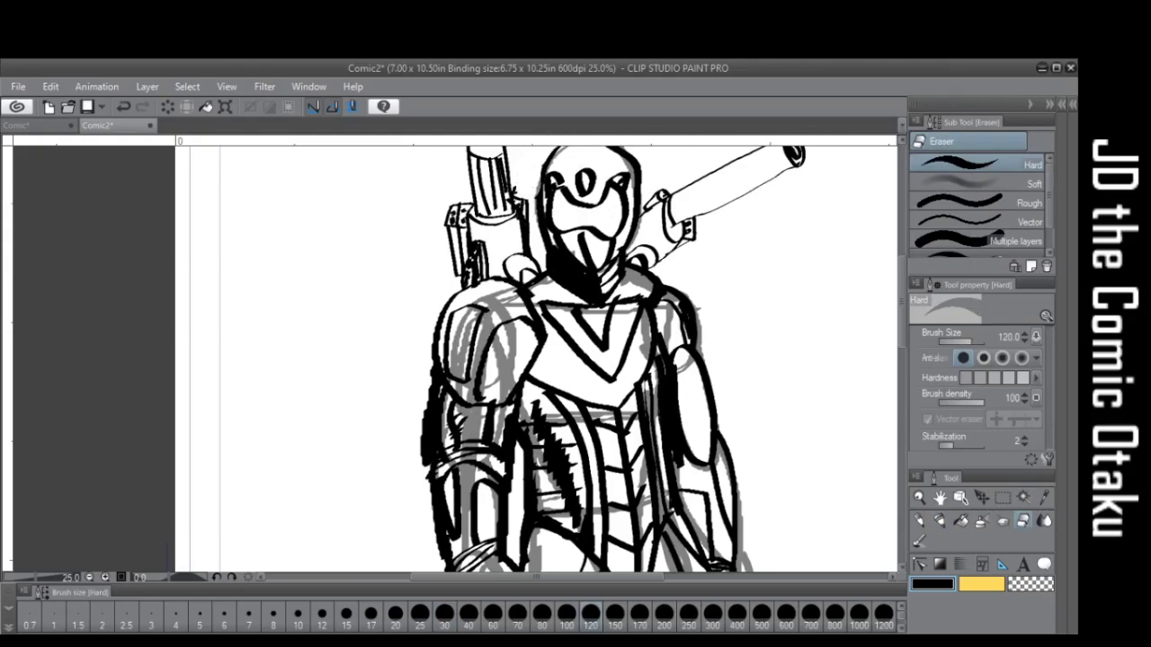
key(p)
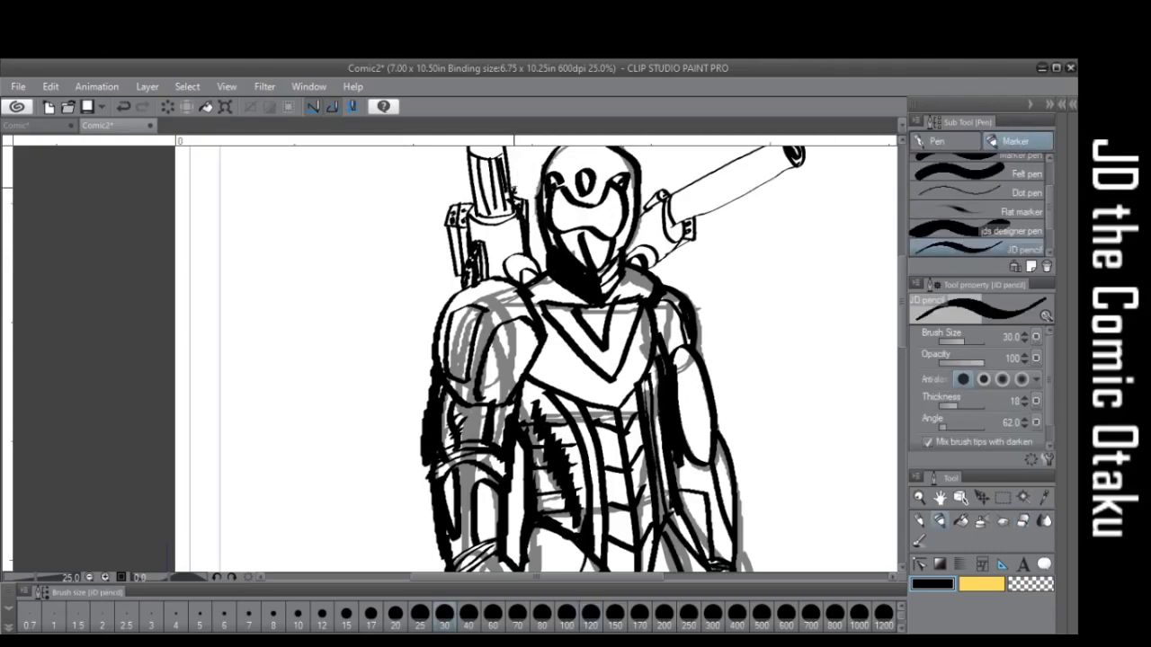
mouse_move(513, 188)
mouse_down()
mouse_move(530, 193)
mouse_move(532, 237)
mouse_up()
mouse_move(542, 300)
mouse_down()
mouse_move(545, 289)
mouse_move(558, 302)
mouse_move(542, 281)
mouse_move(548, 299)
mouse_move(559, 293)
mouse_up()
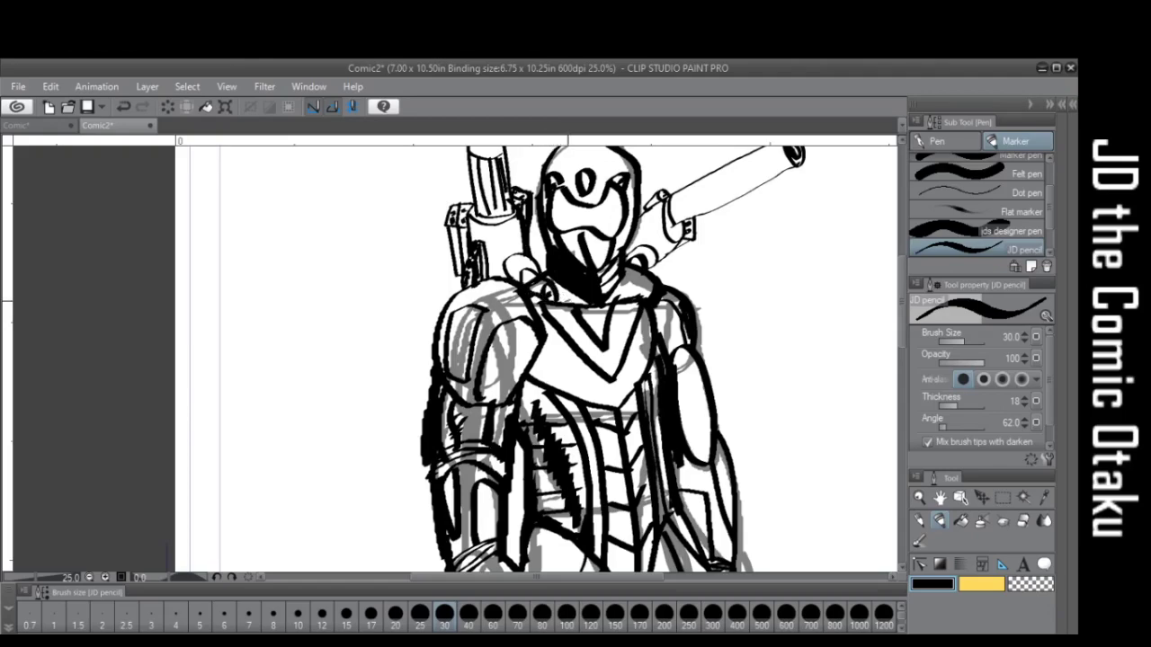
Select the whole armoured figure with a rectangular marquee, scale it down to 49%, and move it to the page's upper-left corner
scroll(716, 351, down, 3)
scroll(718, 425, up, 1)
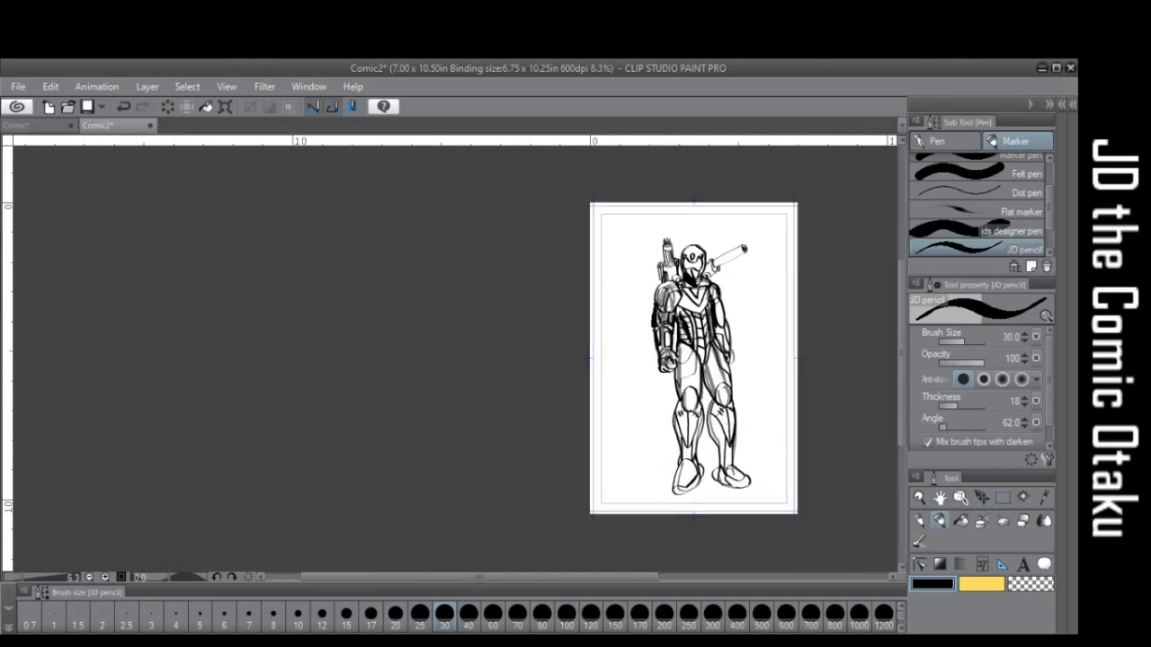
key(m)
drag(631, 216, 773, 495)
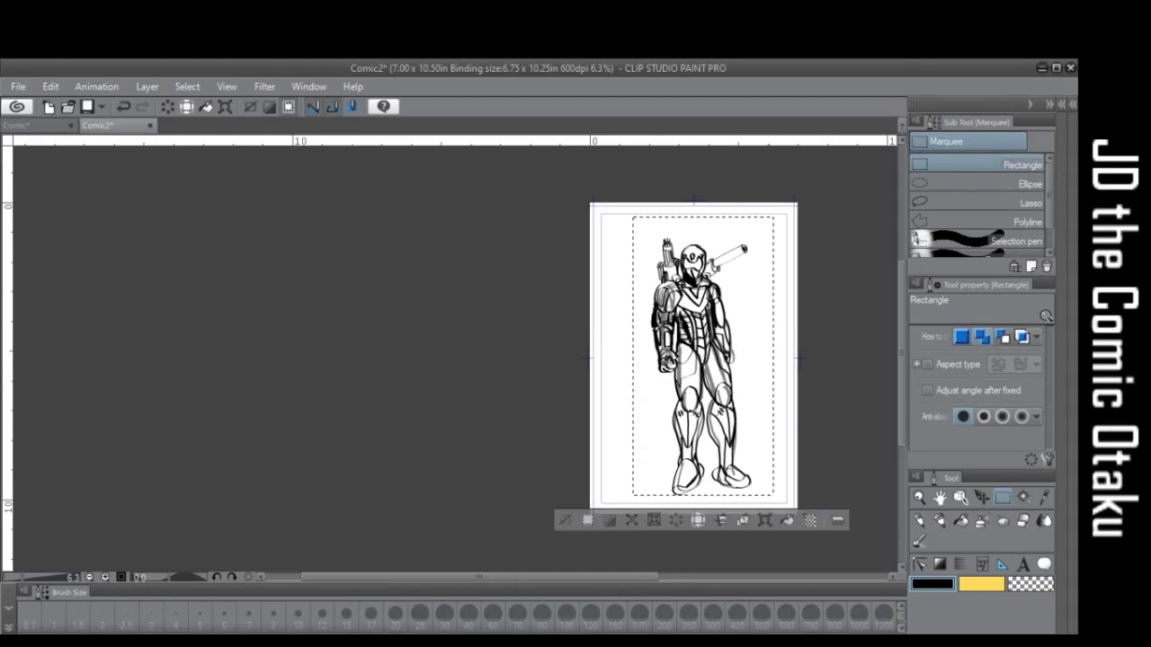
click(765, 520)
drag(774, 357, 641, 245)
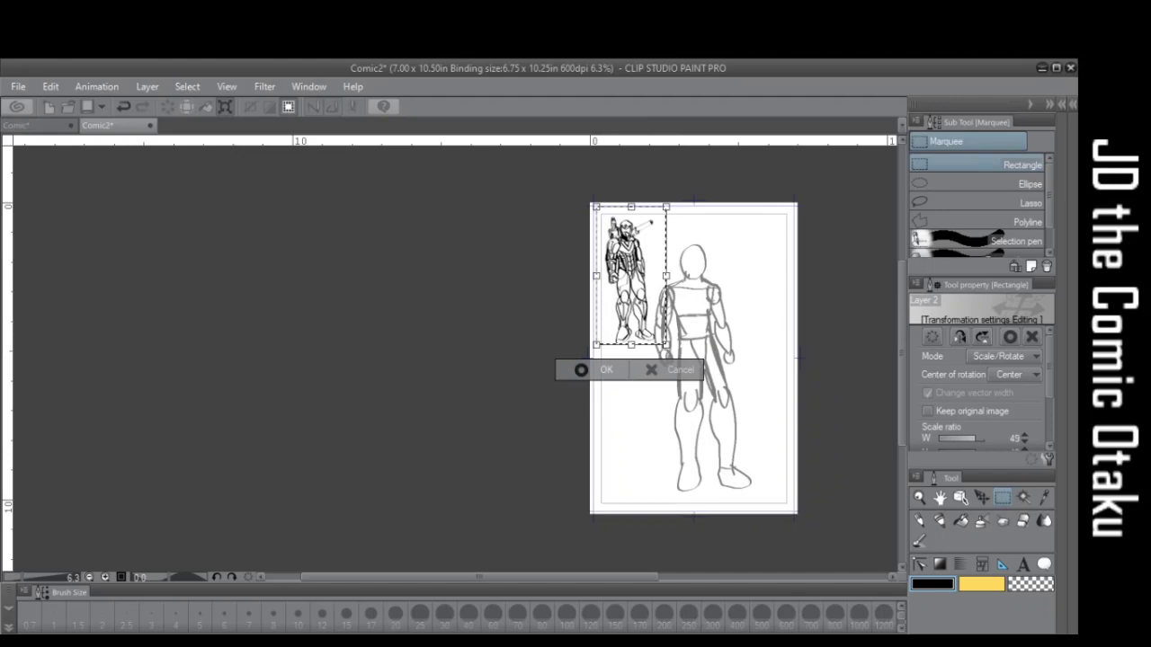
click(601, 370)
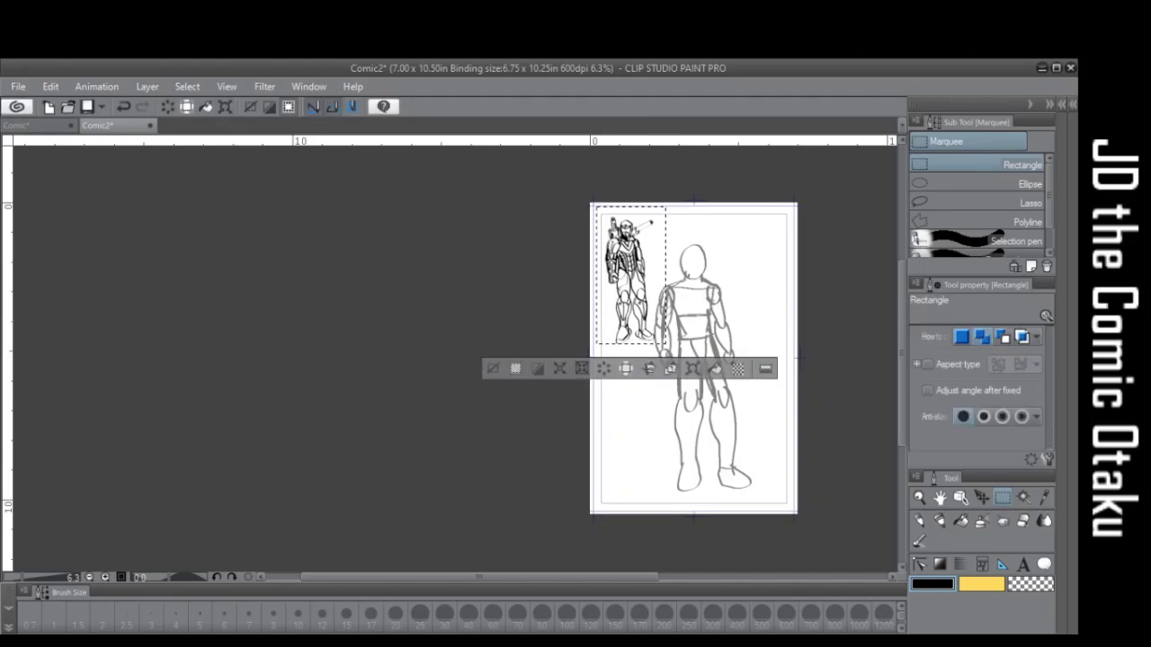
Reveal the layer list, add a new layer above the armoured figure's layer, and clear the selection
click(1062, 104)
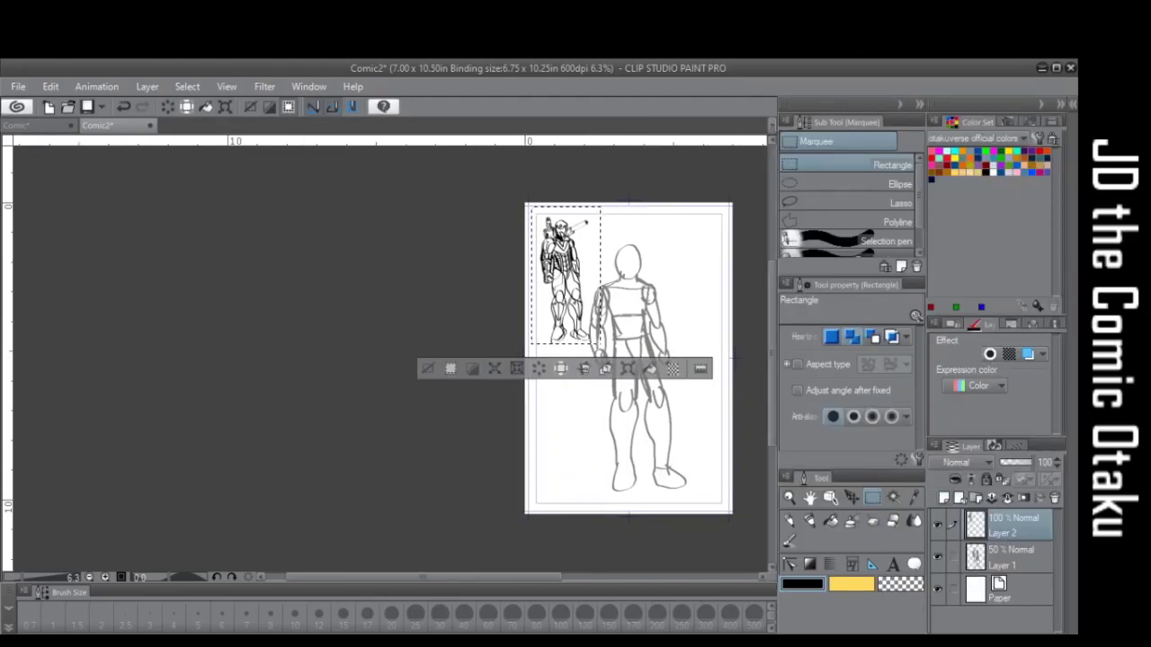
click(943, 497)
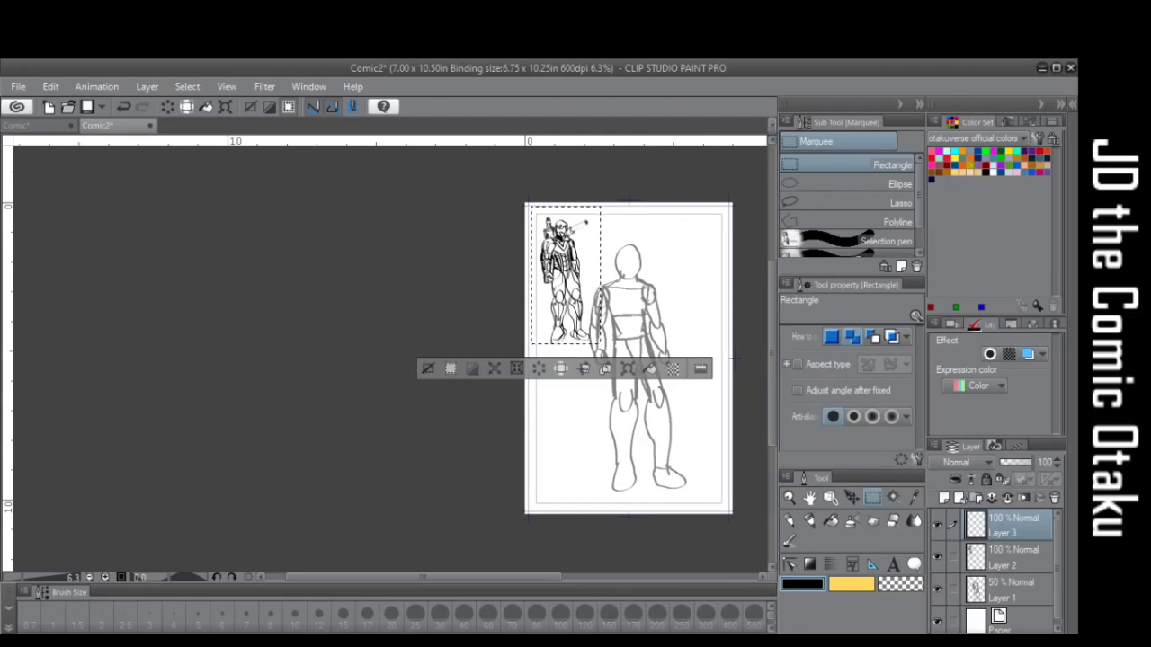
key(ctrl+d)
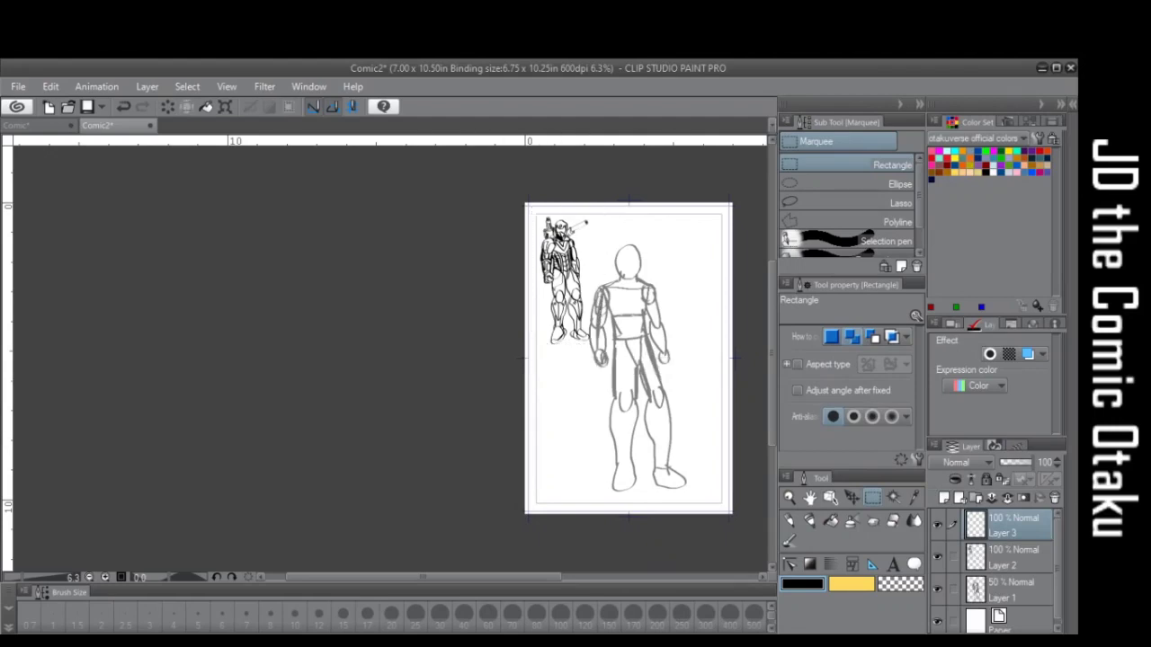
Try sketching a large oval shoulder pad over the mannequin's near shoulder with the JD pencil, and undo it
key(p)
scroll(572, 295, up, 2)
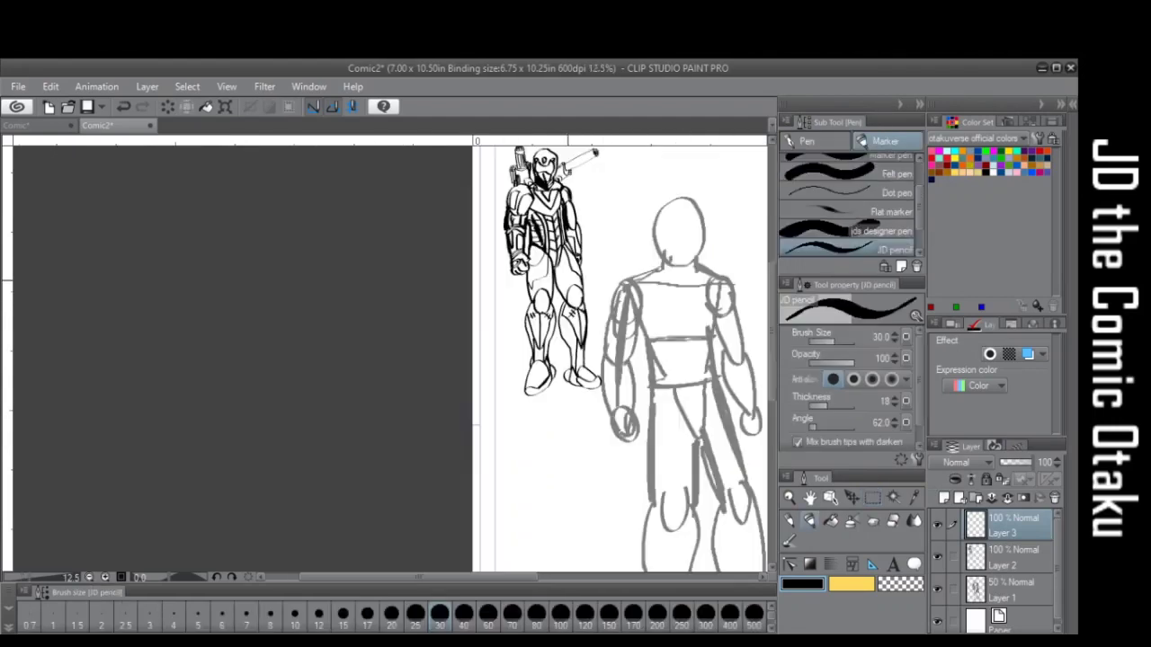
scroll(628, 298, down, 3)
scroll(683, 292, up, 4)
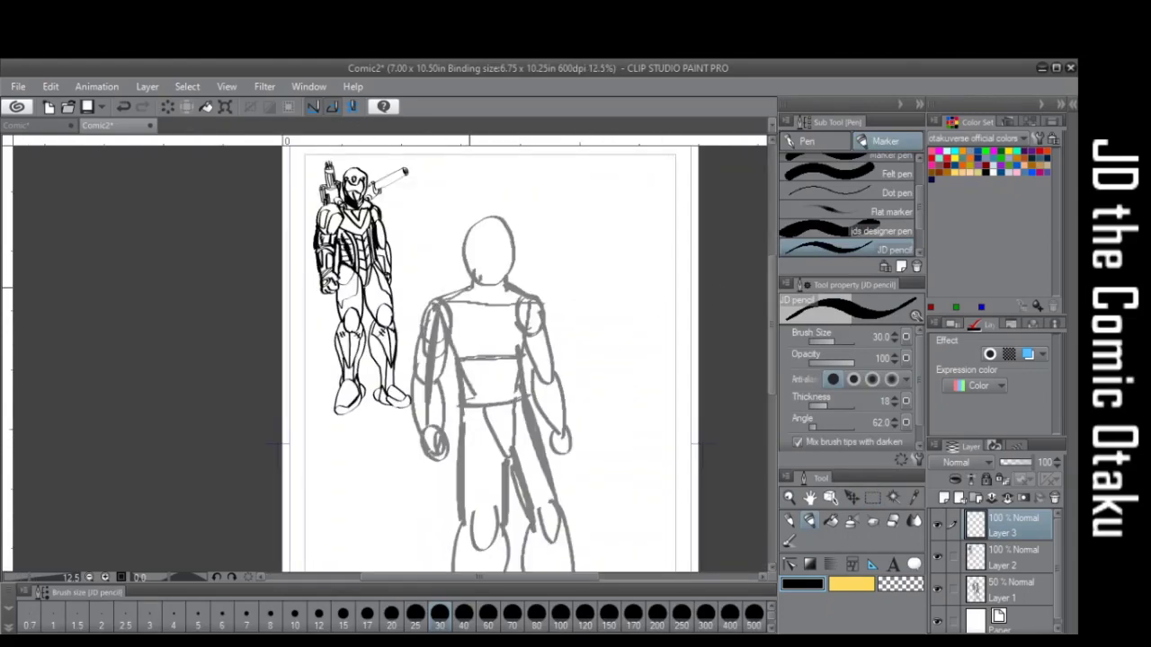
mouse_move(468, 284)
mouse_down()
mouse_move(410, 282)
mouse_move(395, 300)
mouse_move(407, 365)
mouse_move(440, 353)
mouse_move(470, 286)
mouse_up()
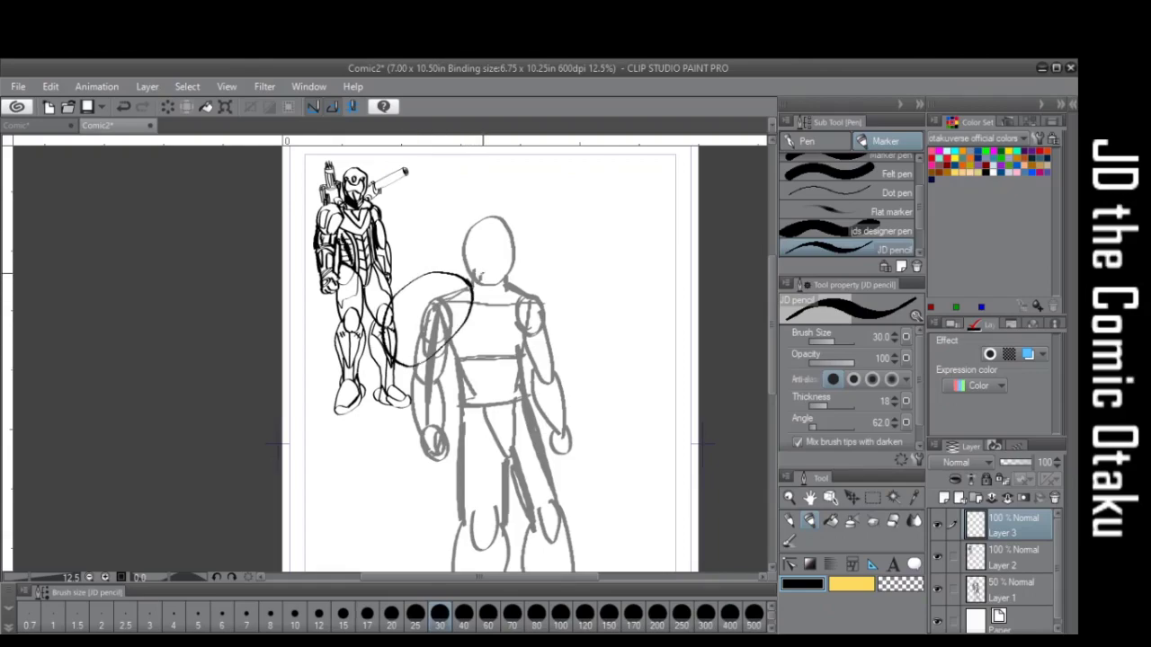
key(ctrl+z)
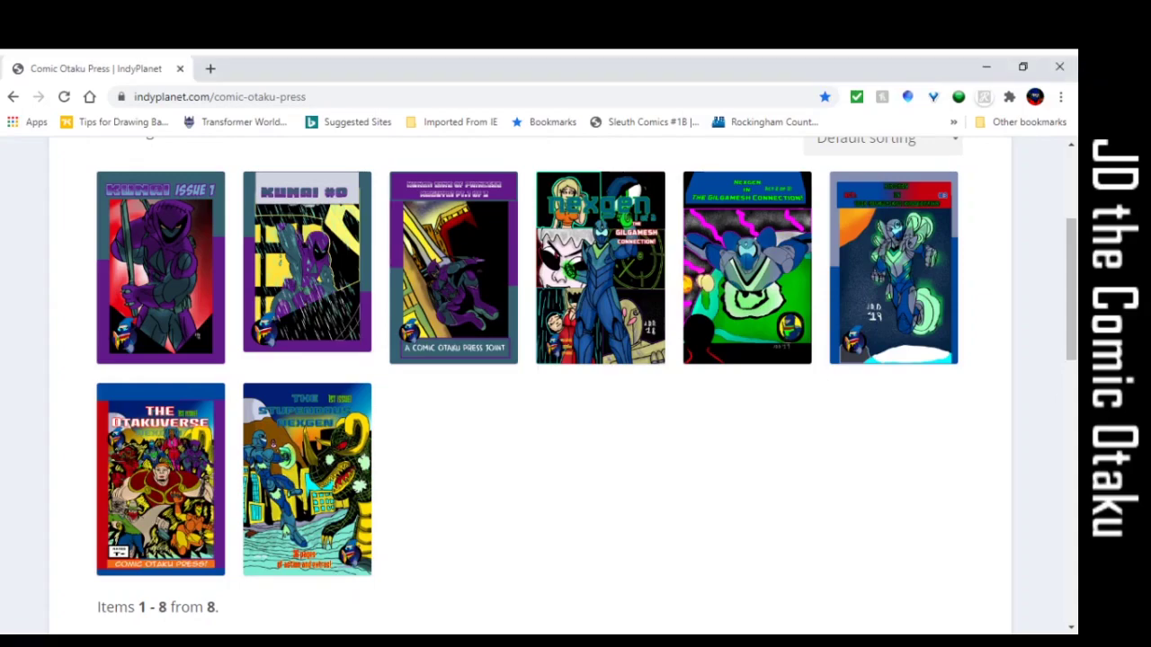
In the browser, open the Kunai #1 comic from the Comic Otaku Press listing and review its description and format options
click(479, 256)
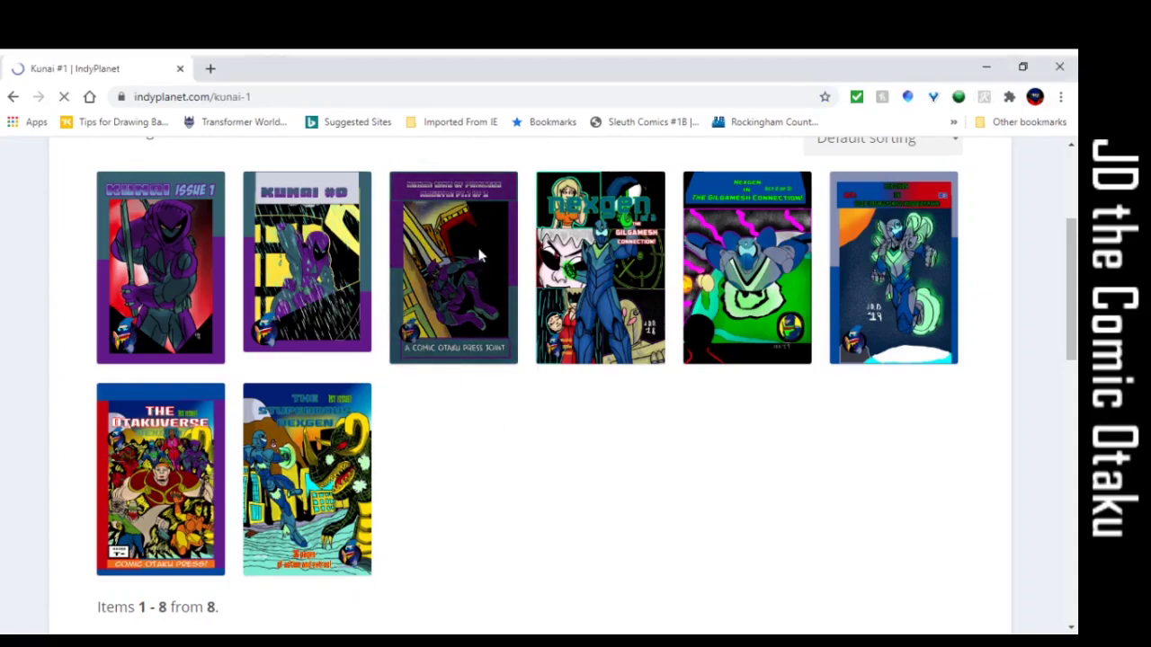
scroll(500, 292, down, 2)
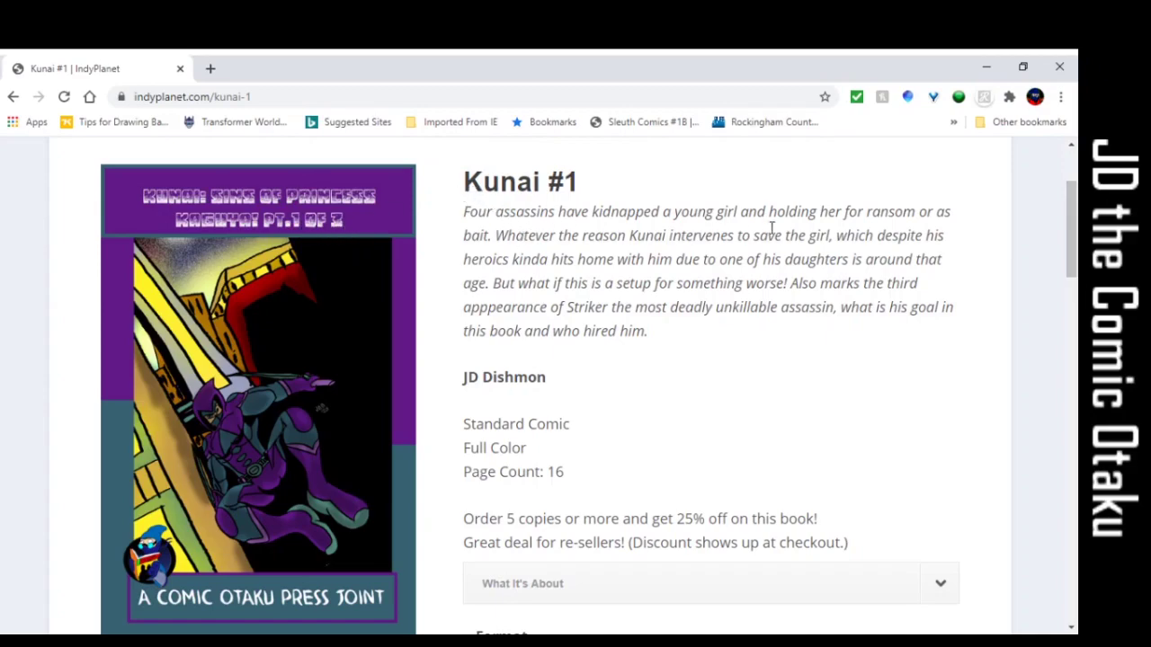
scroll(588, 349, down, 4)
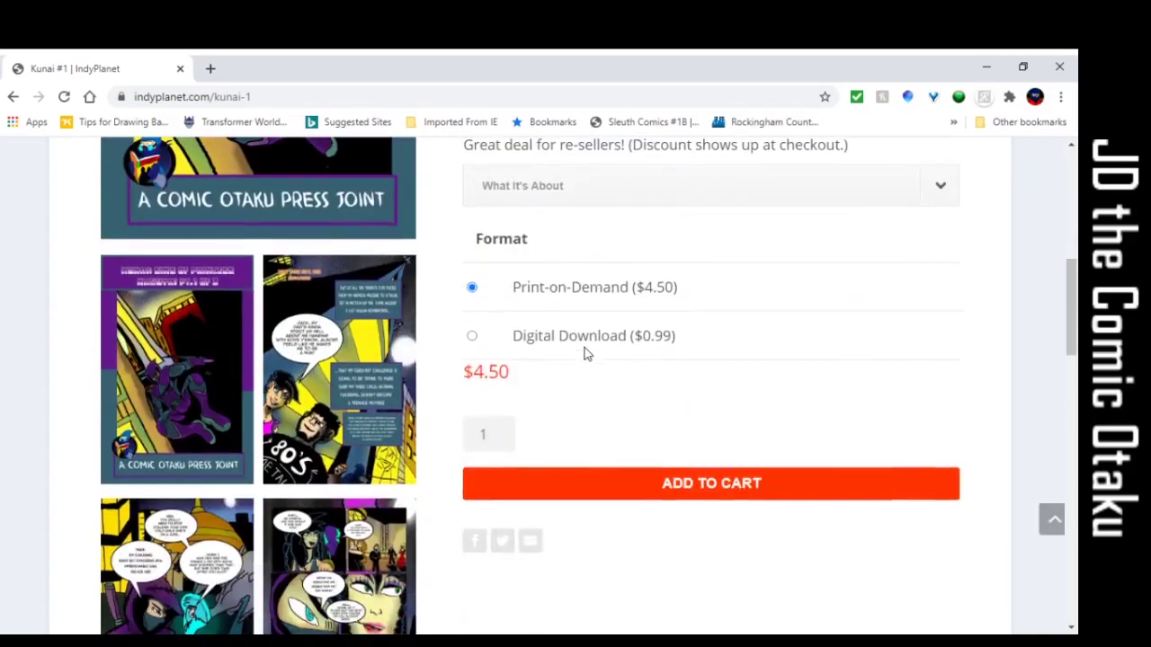
scroll(584, 354, up, 4)
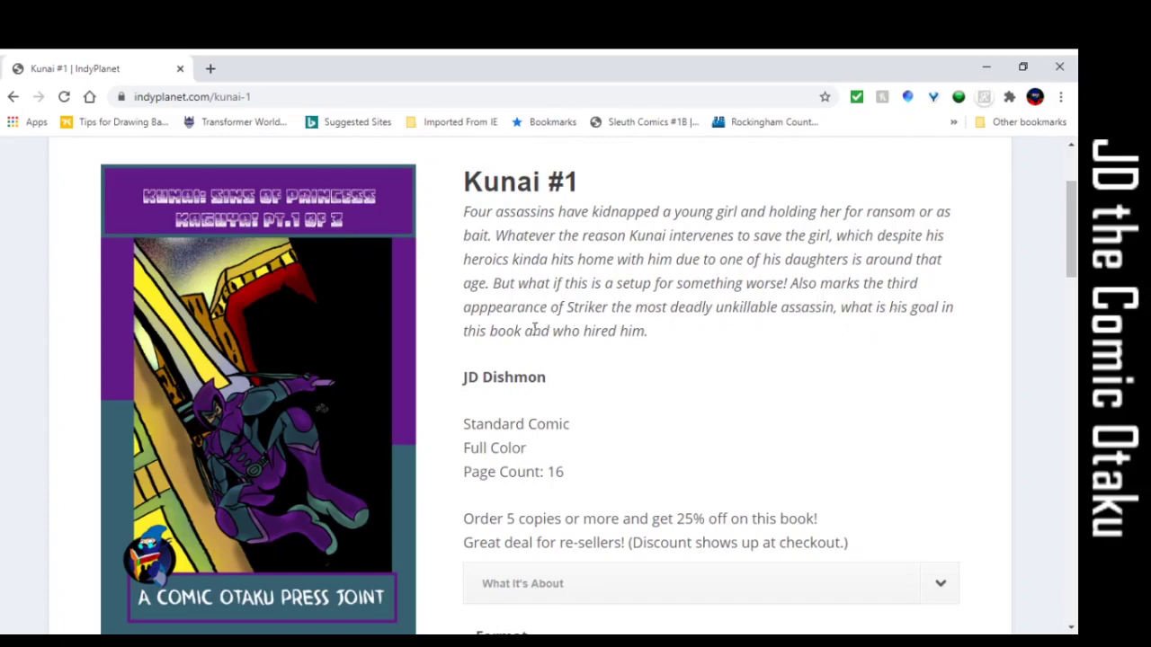
scroll(686, 350, down, 4)
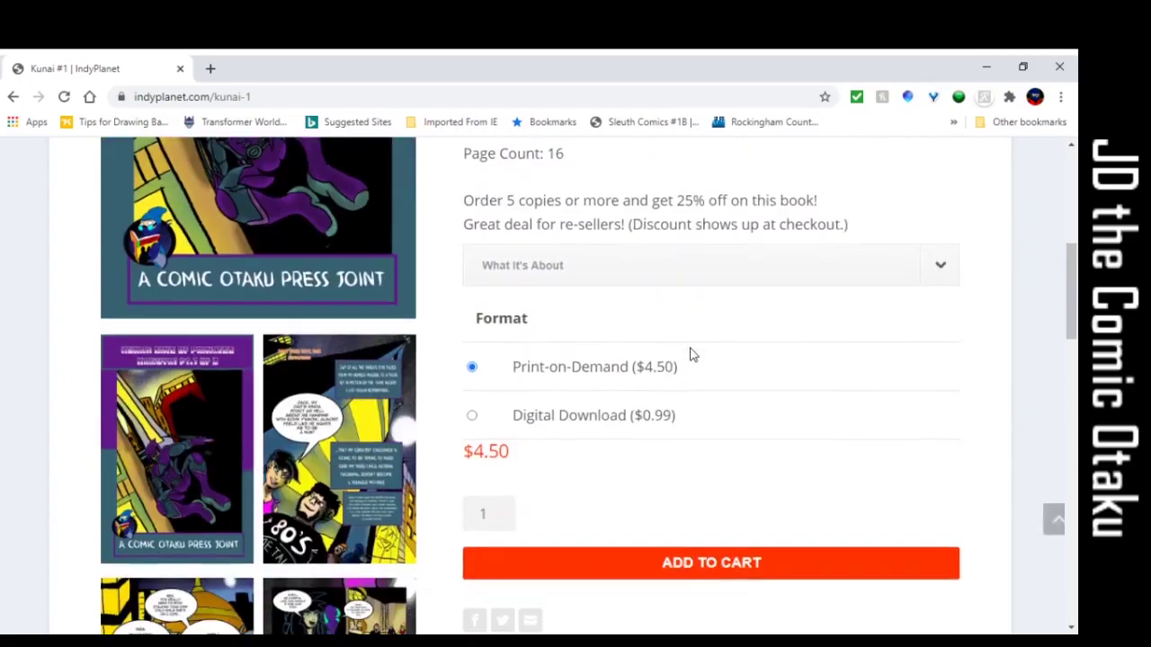
Preview the second and fourth sample images in the Kunai #1 gallery at large size, and look over the book's purchase details
scroll(688, 355, down, 1)
scroll(688, 355, down, 2)
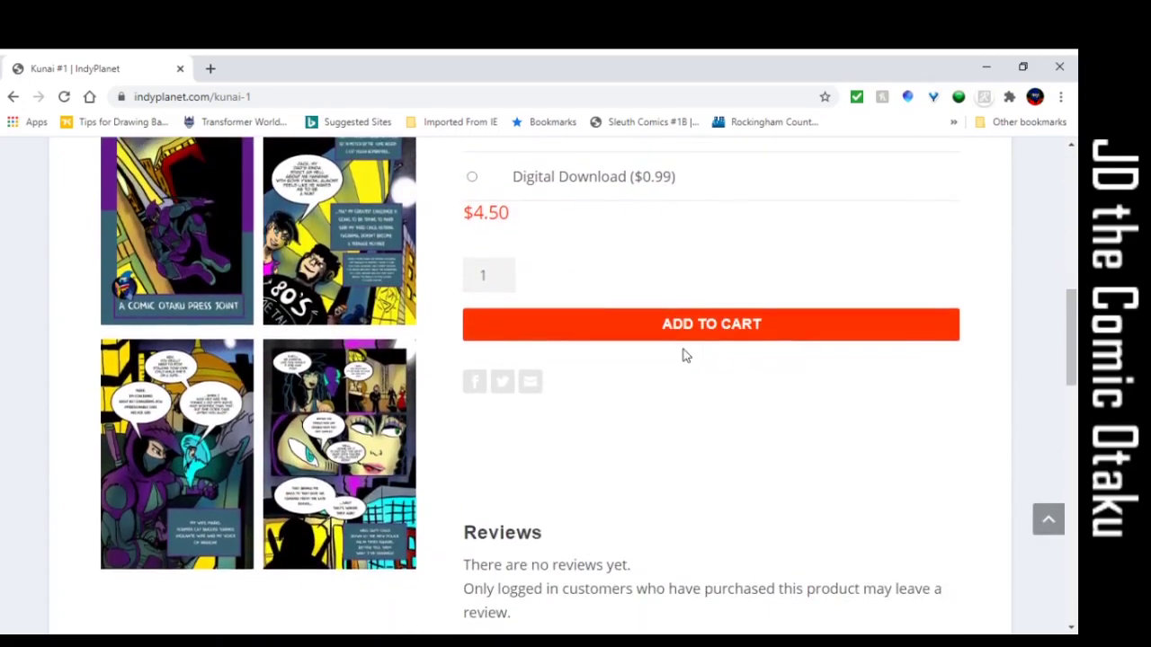
scroll(670, 355, up, 3)
click(314, 409)
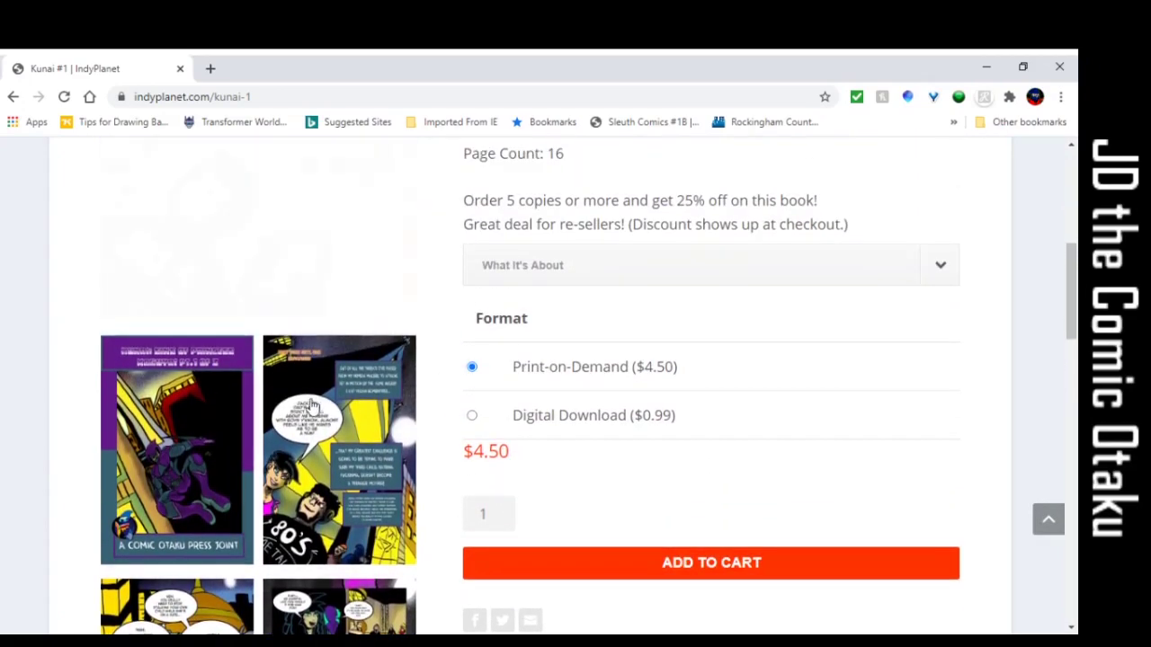
scroll(312, 407, up, 3)
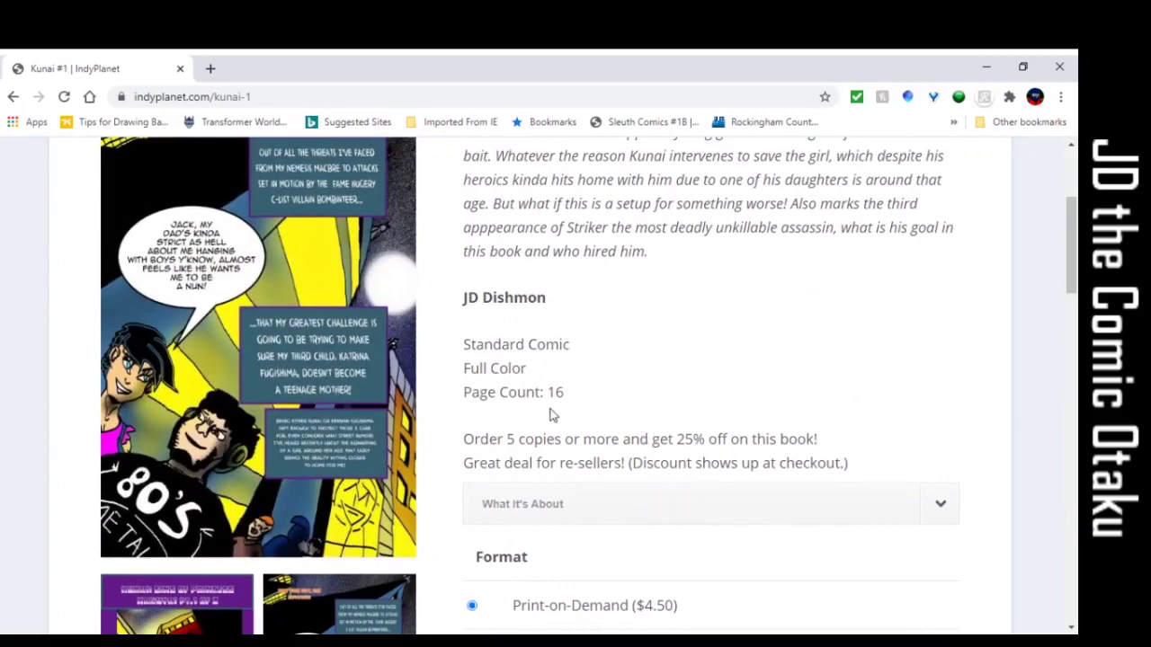
scroll(503, 447, down, 2)
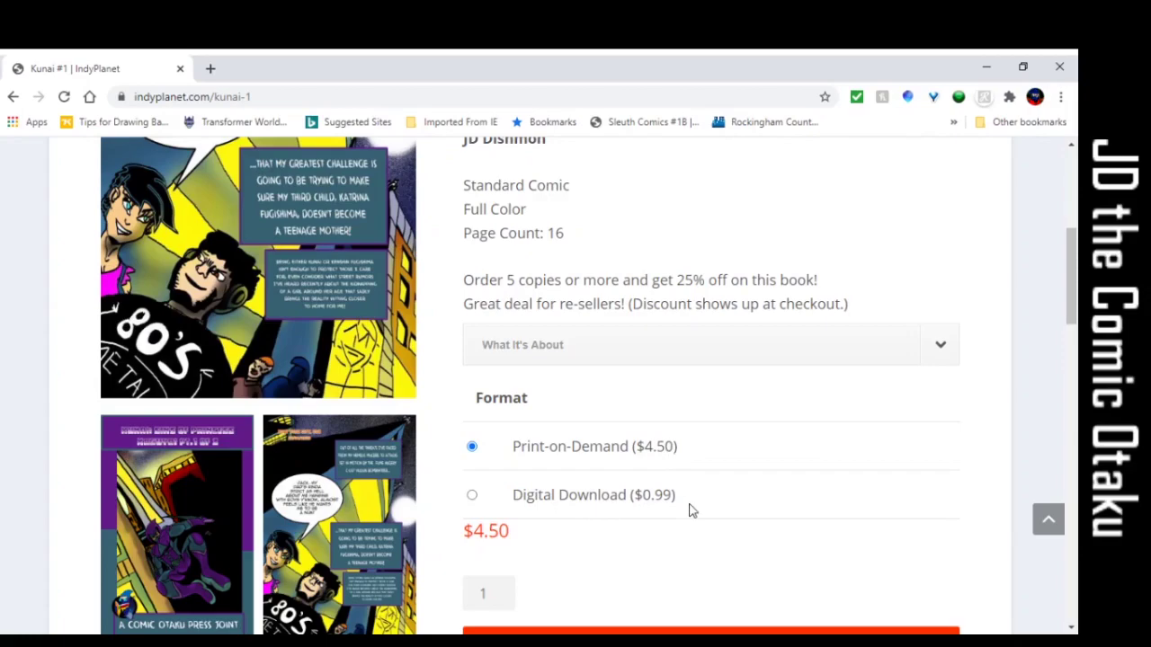
scroll(417, 517, up, 2)
scroll(417, 517, down, 6)
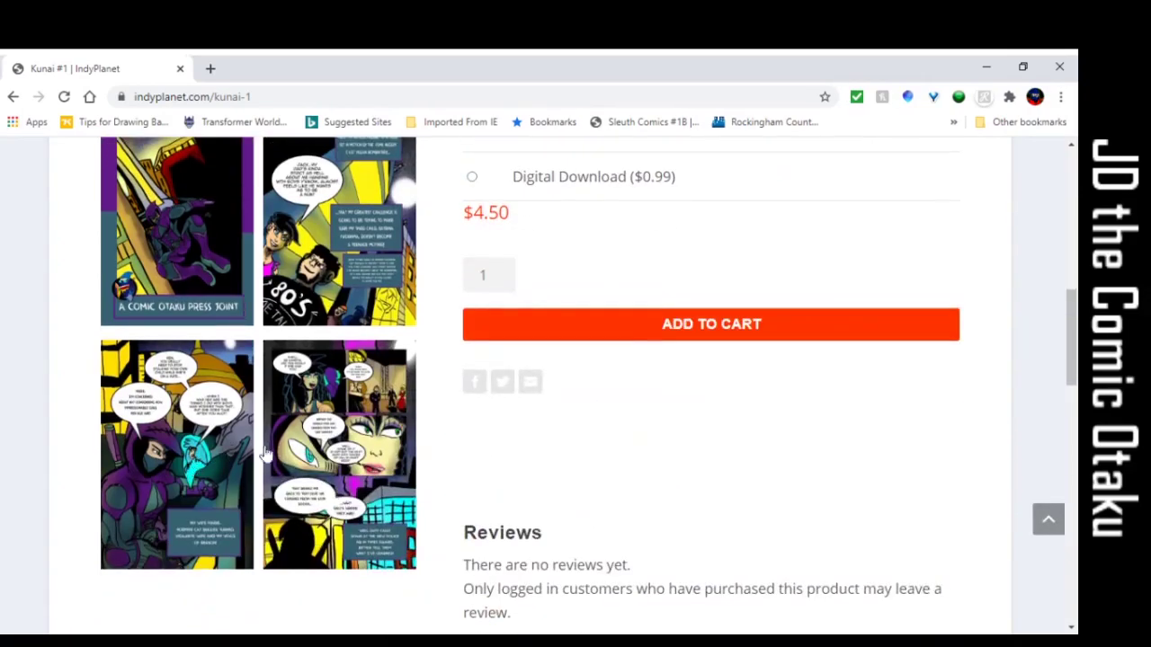
click(322, 426)
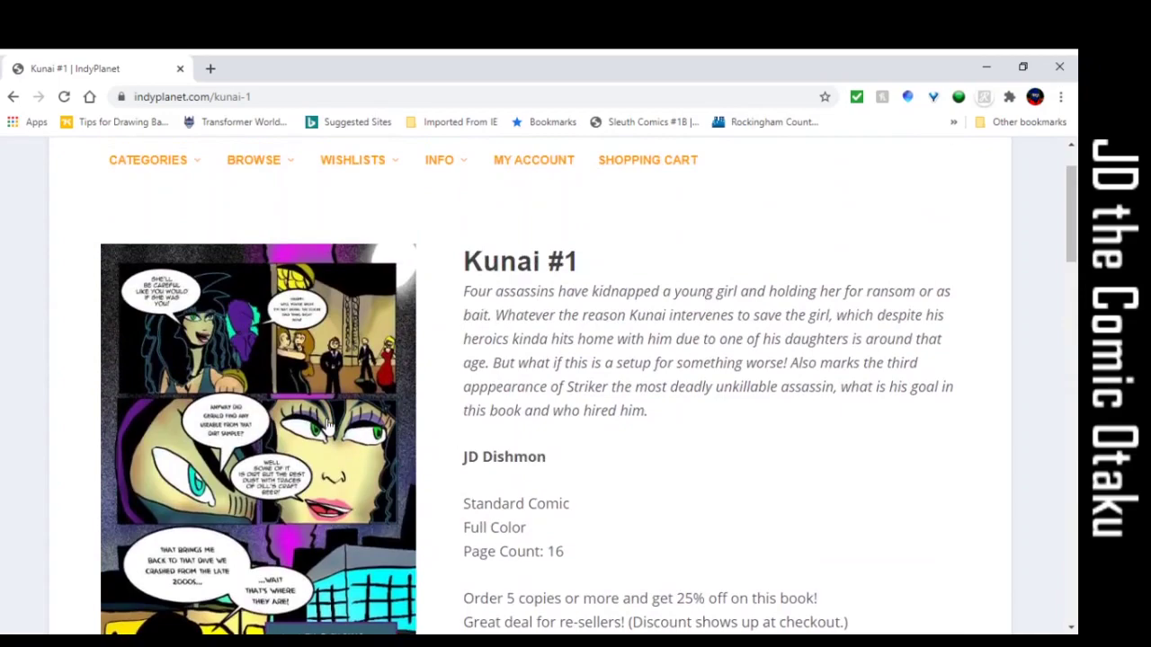